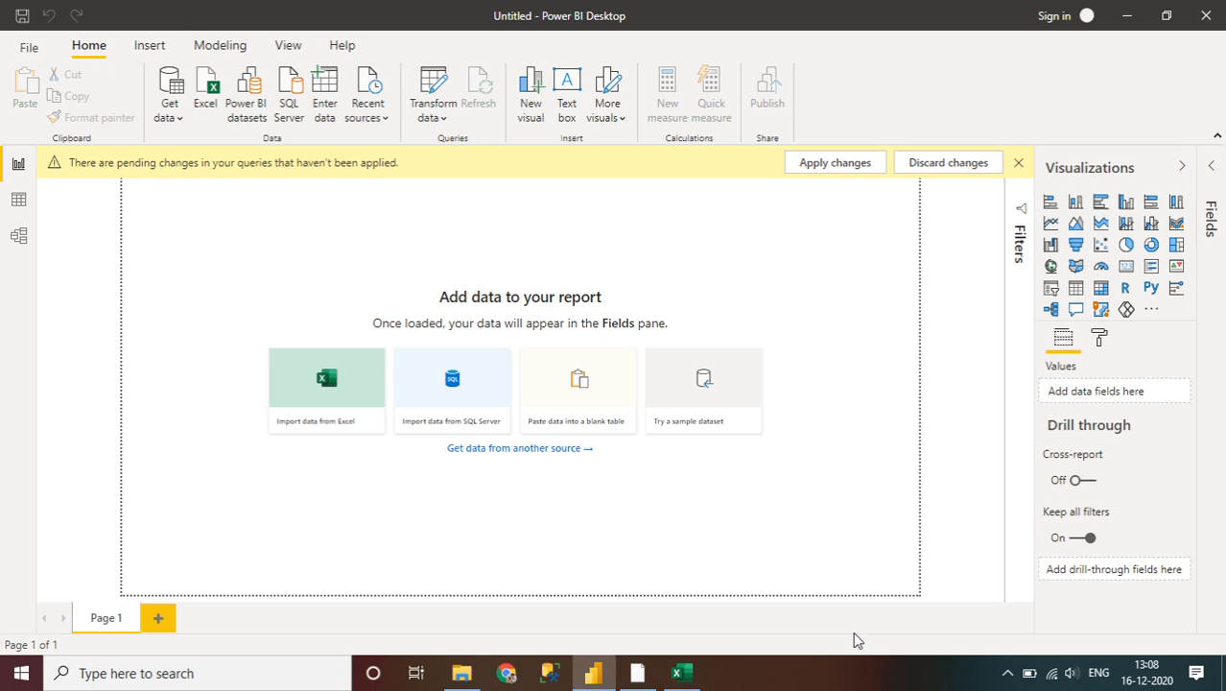
Switch to Excel and examine the Budget workbook's title rows, monthly columns, subtotal rows and grand total row
click(683, 673)
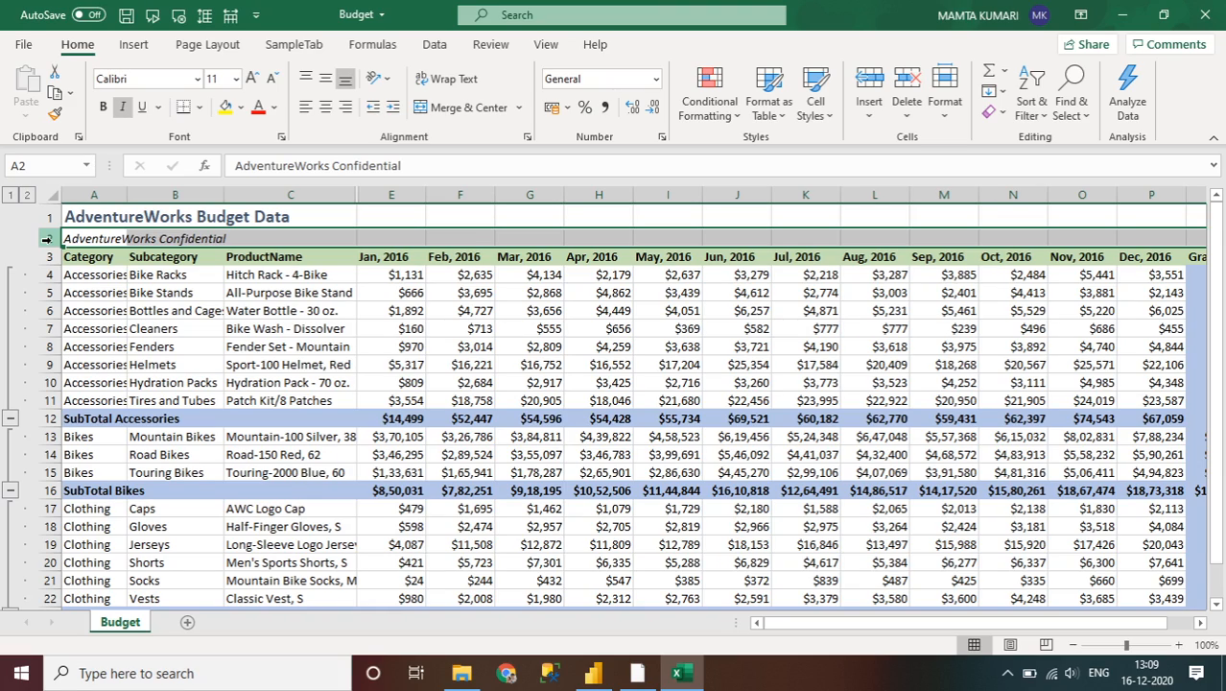
click(405, 275)
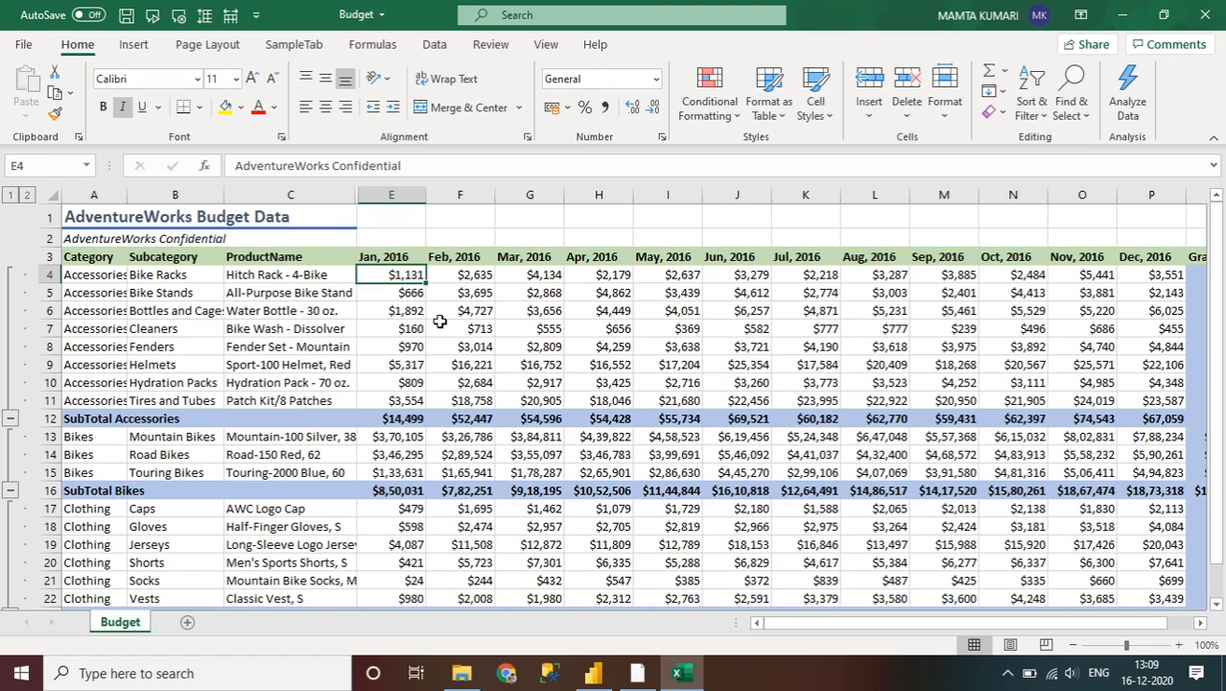
click(467, 326)
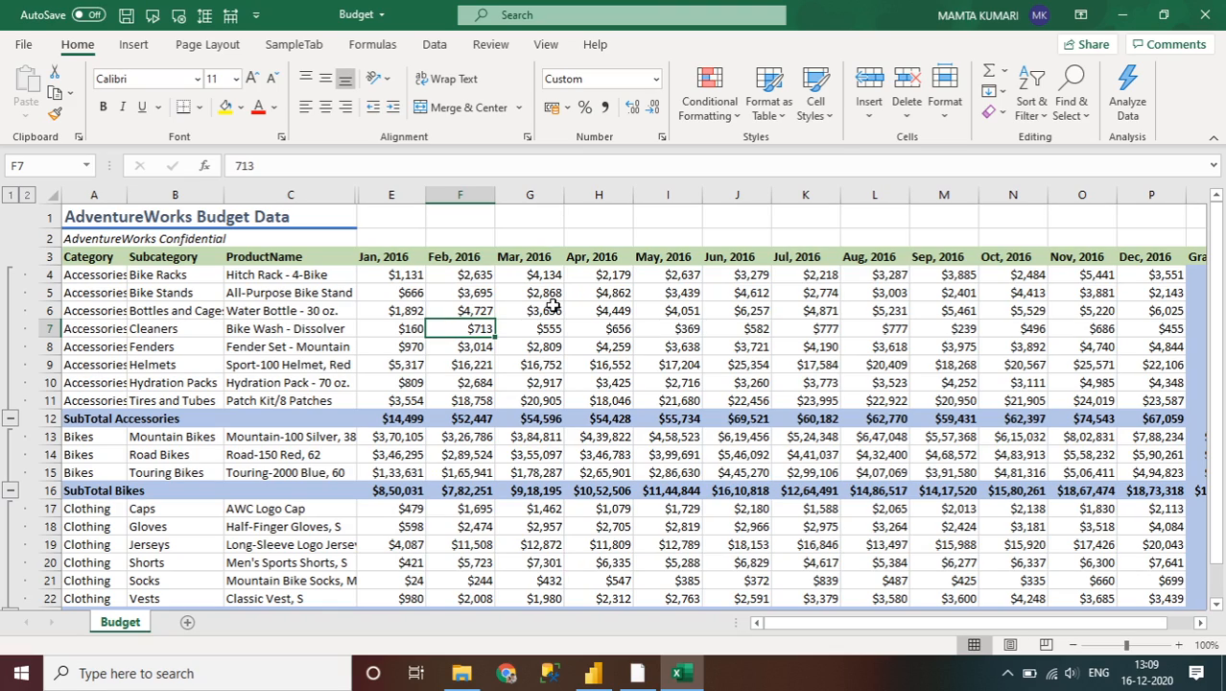
click(237, 237)
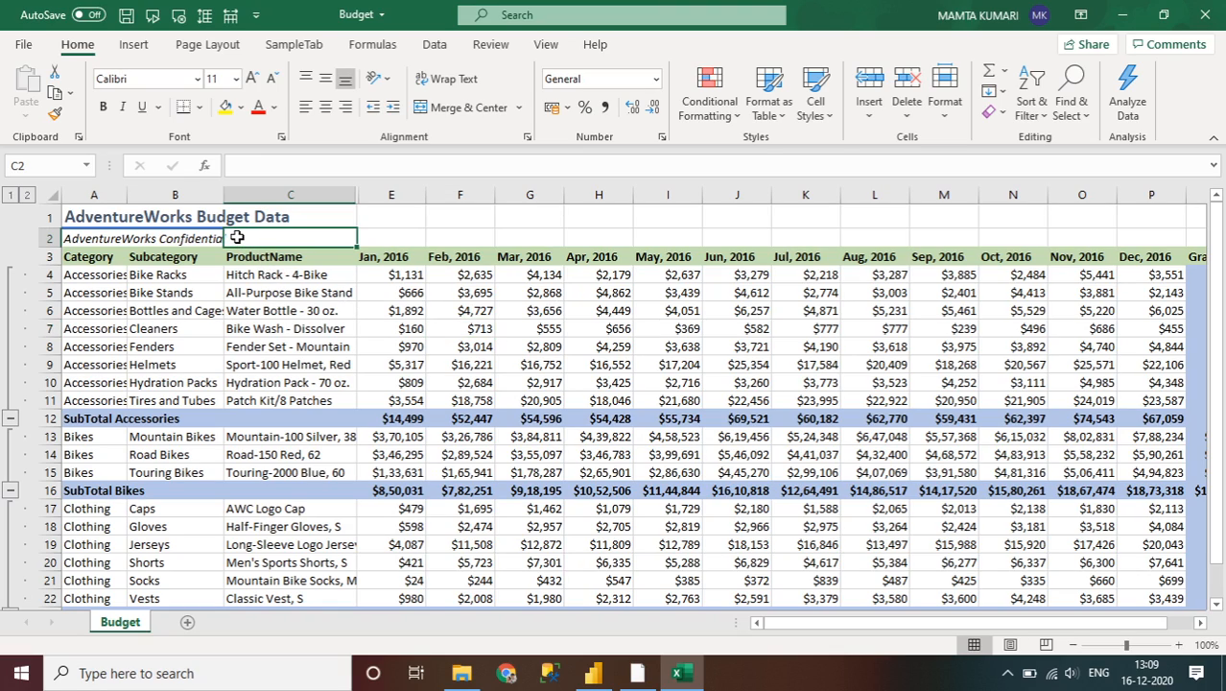
click(132, 213)
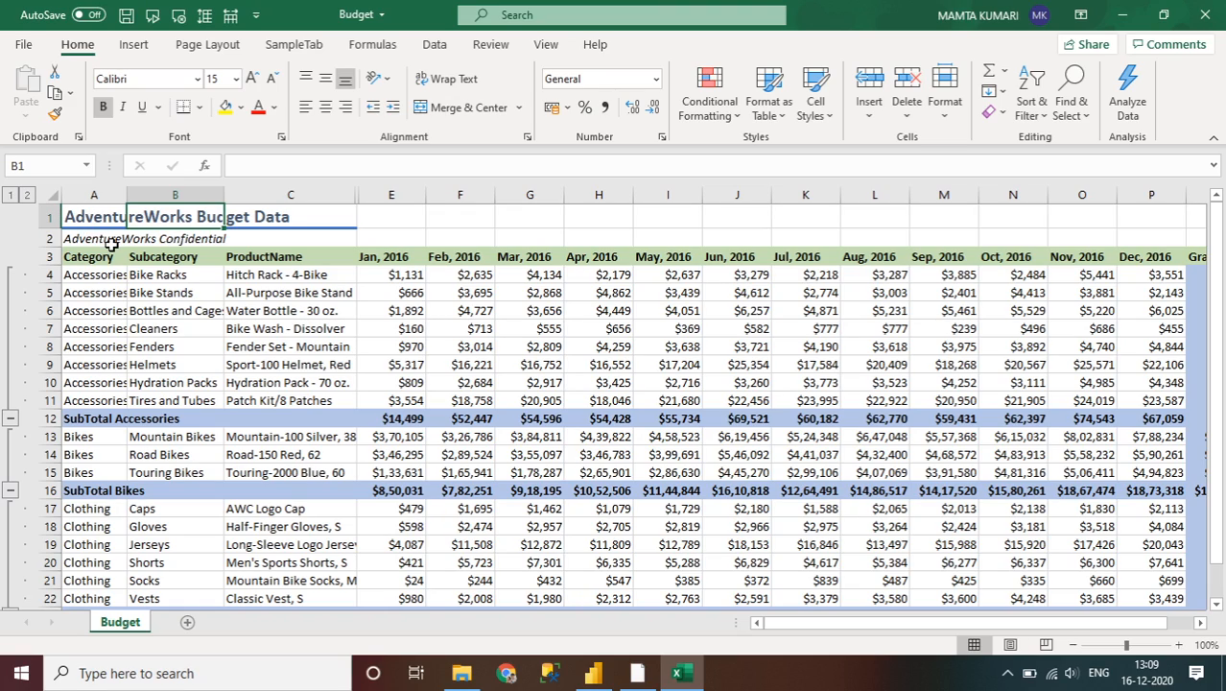
click(1009, 675)
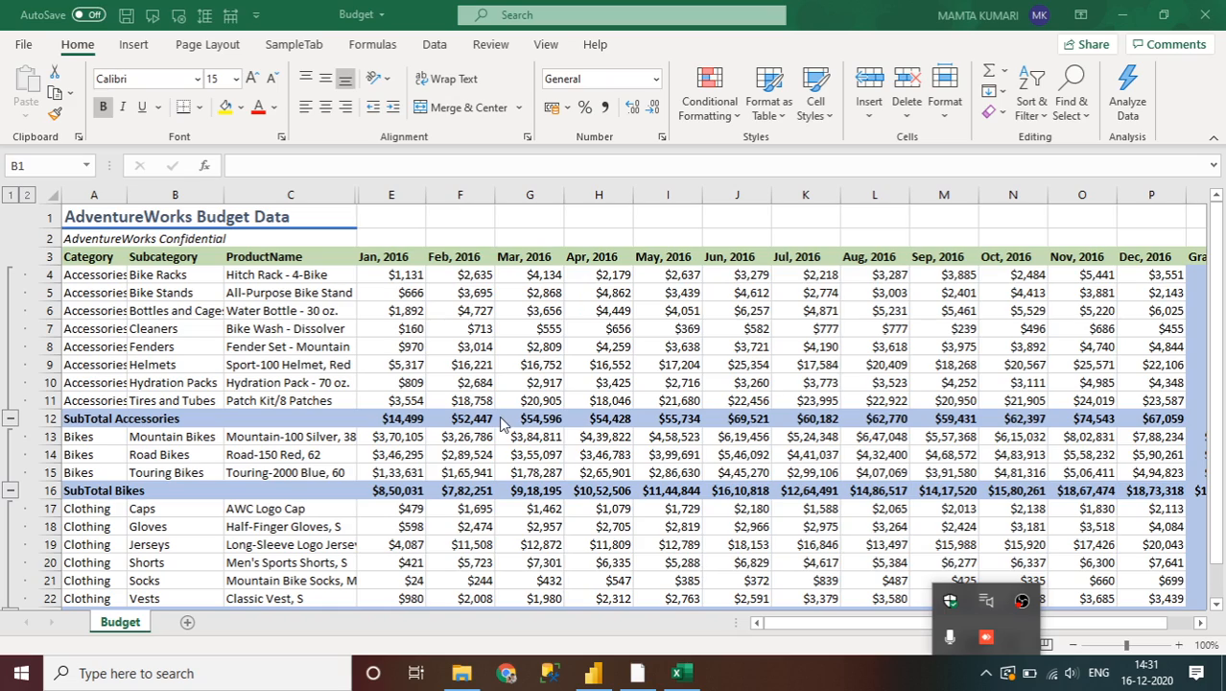
click(357, 329)
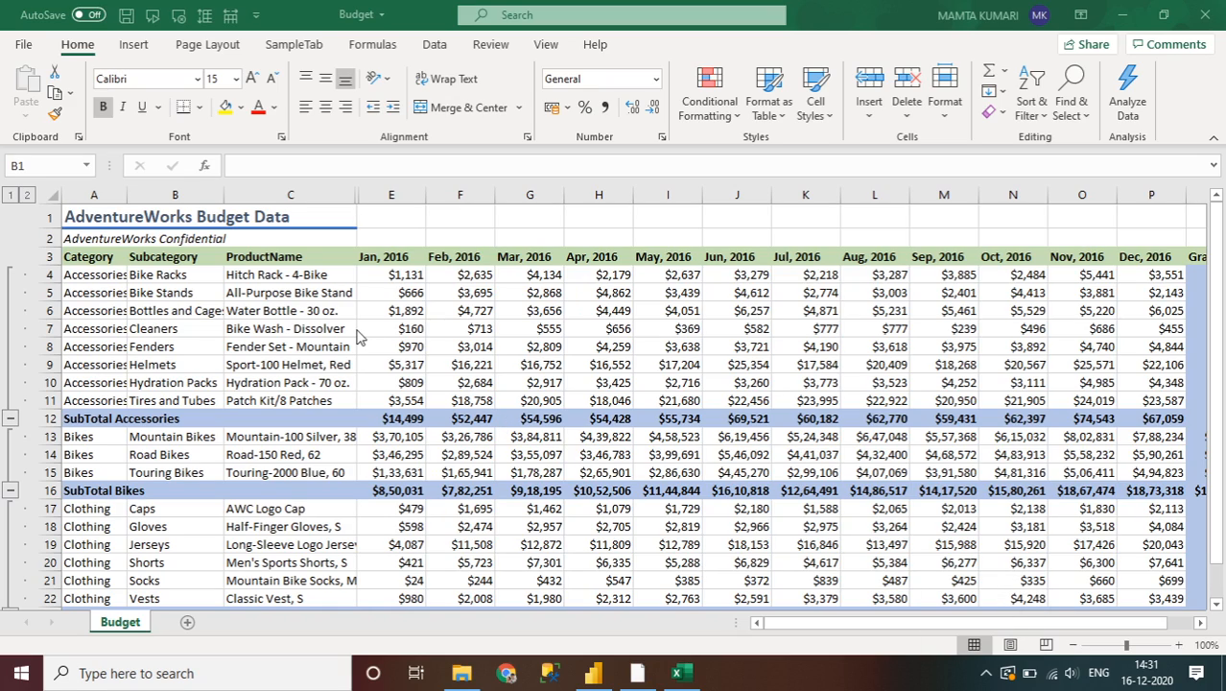
click(38, 213)
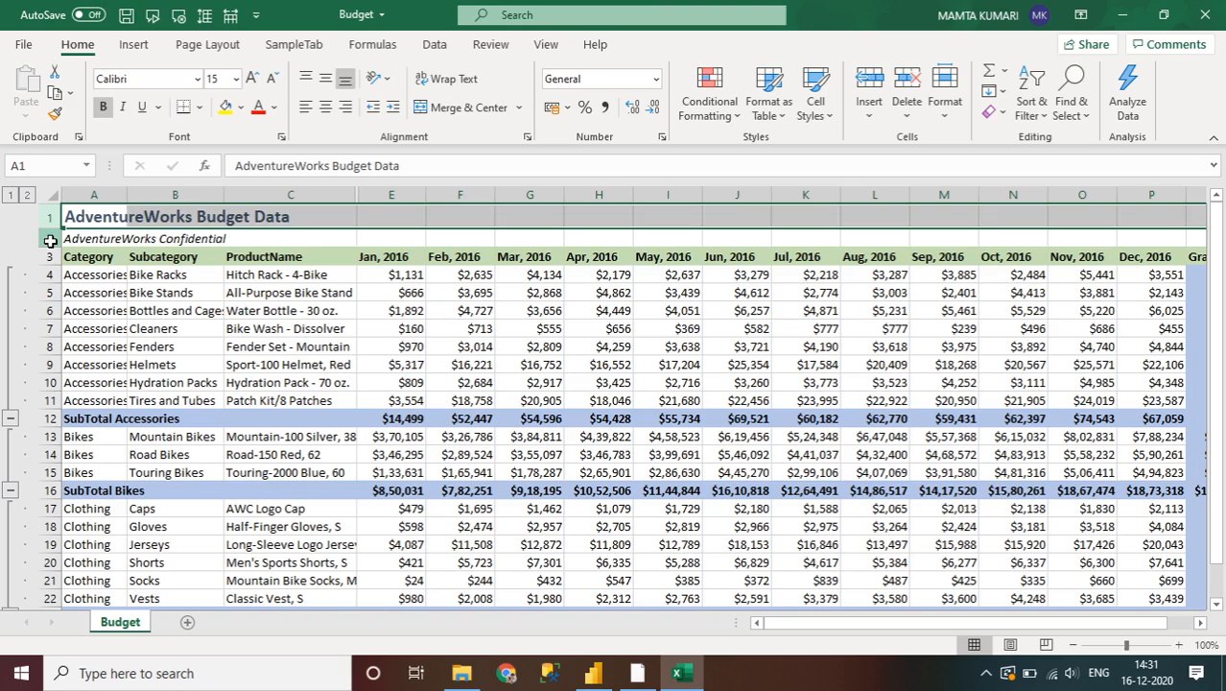
click(45, 239)
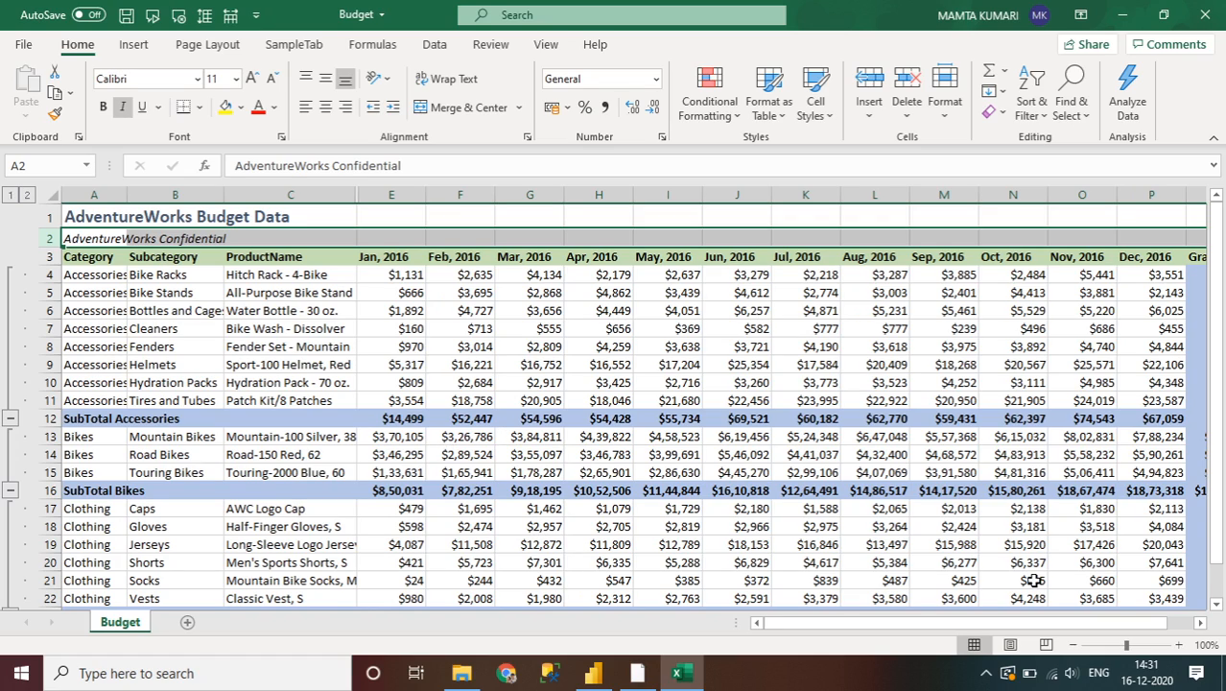
click(1215, 593)
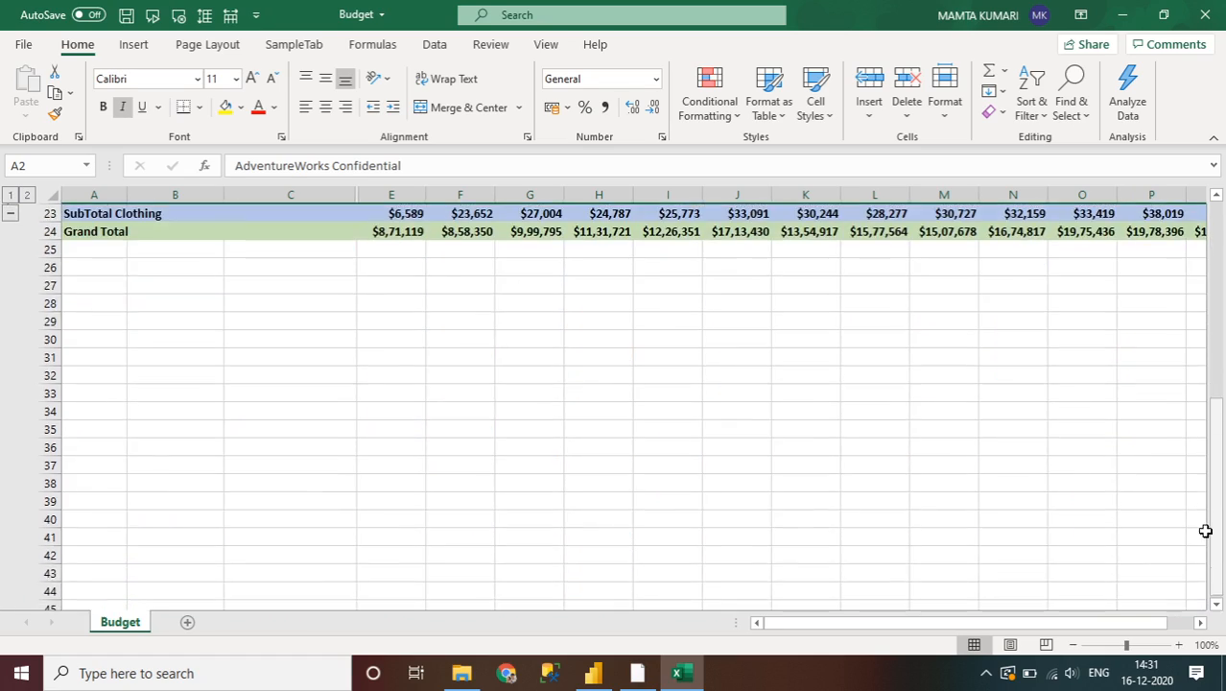
click(1214, 329)
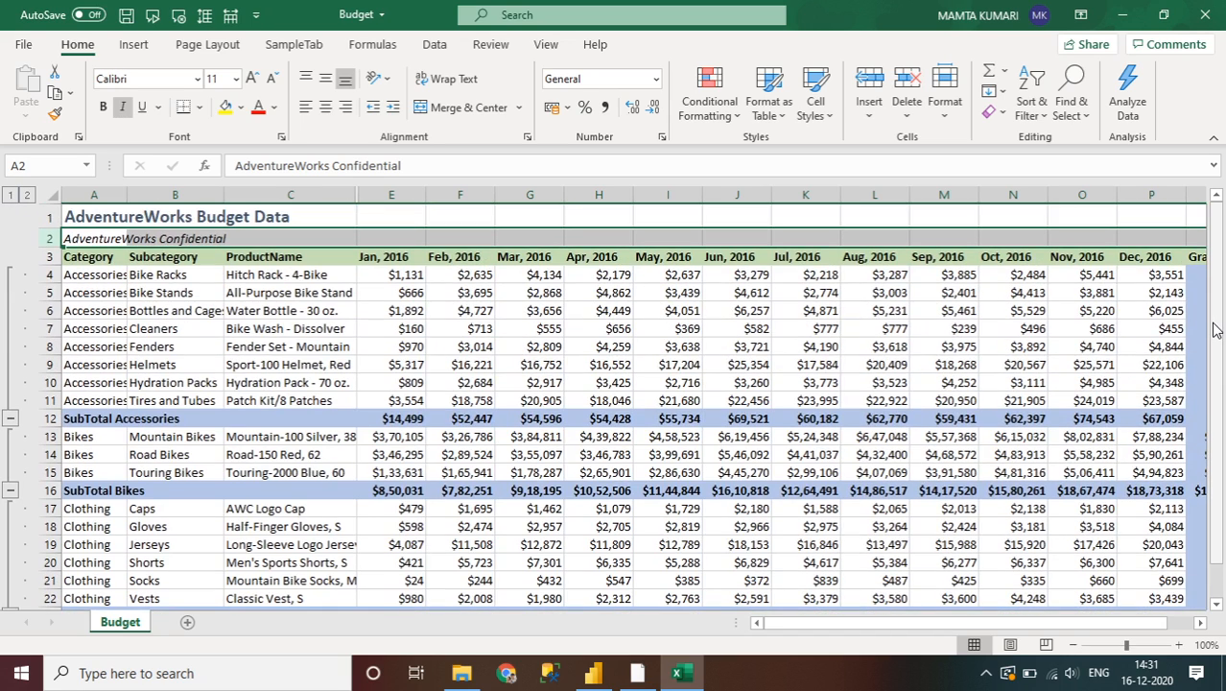
Close the Budget workbook in Excel and return to Power BI Desktop
click(594, 673)
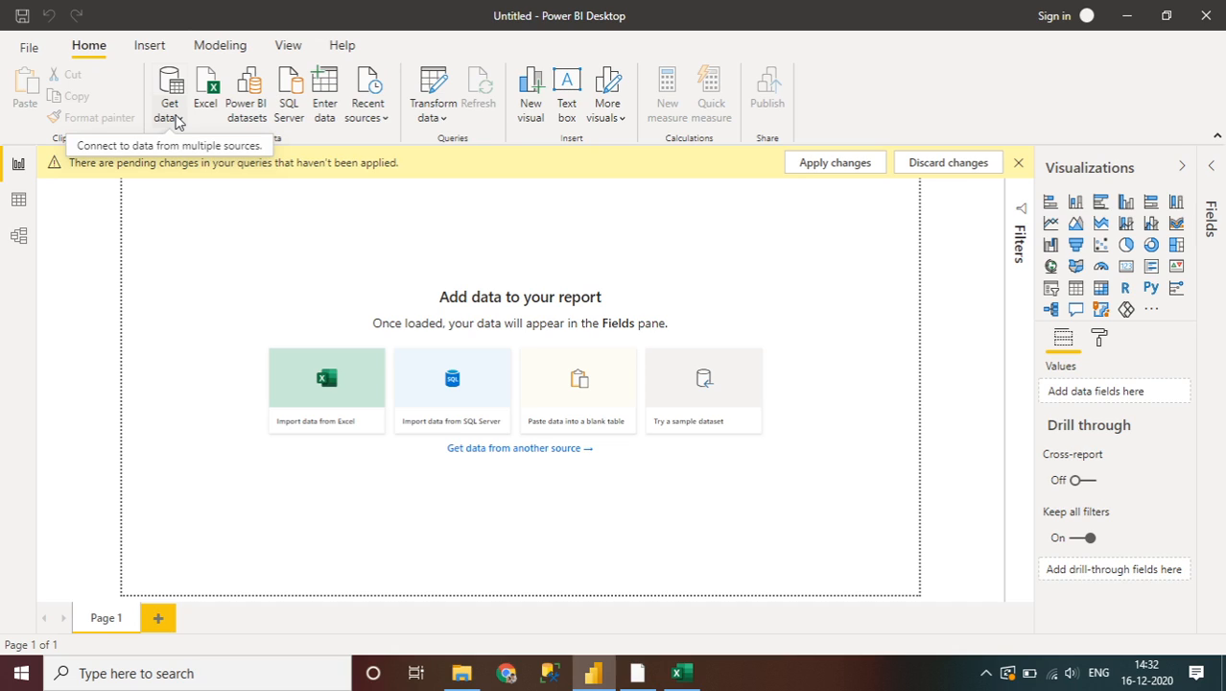
click(683, 673)
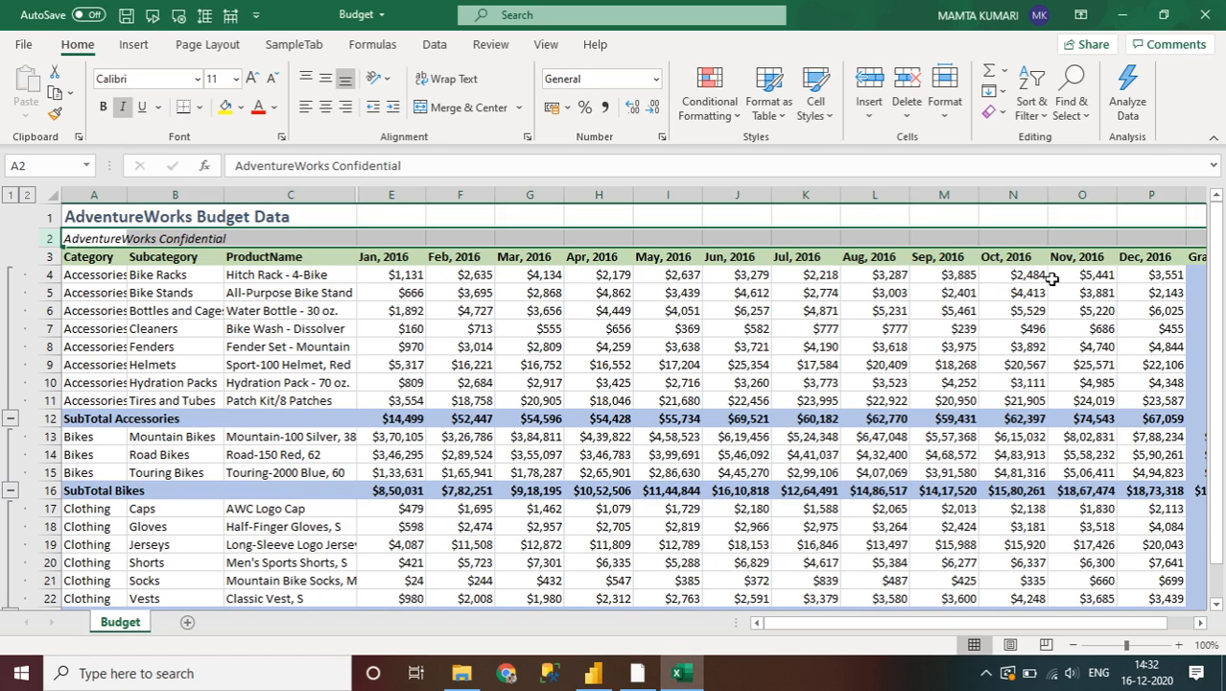
click(1206, 18)
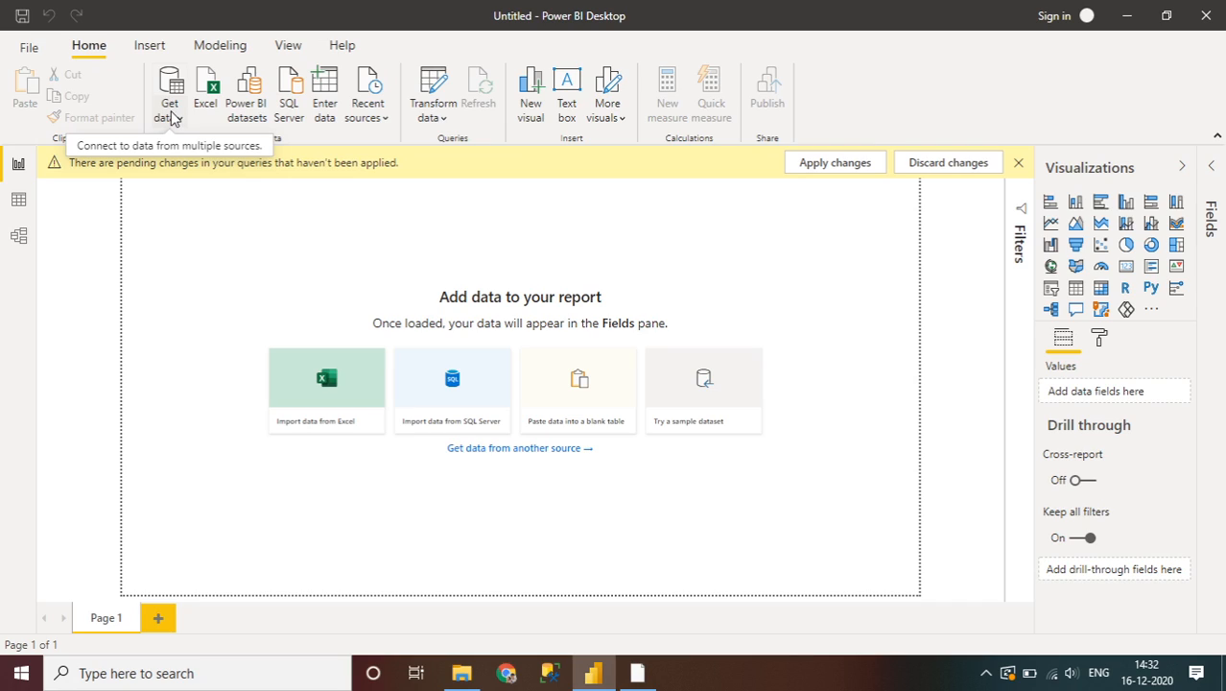
Get data from the Budget Excel workbook in the Power BI Source Files folder
click(174, 117)
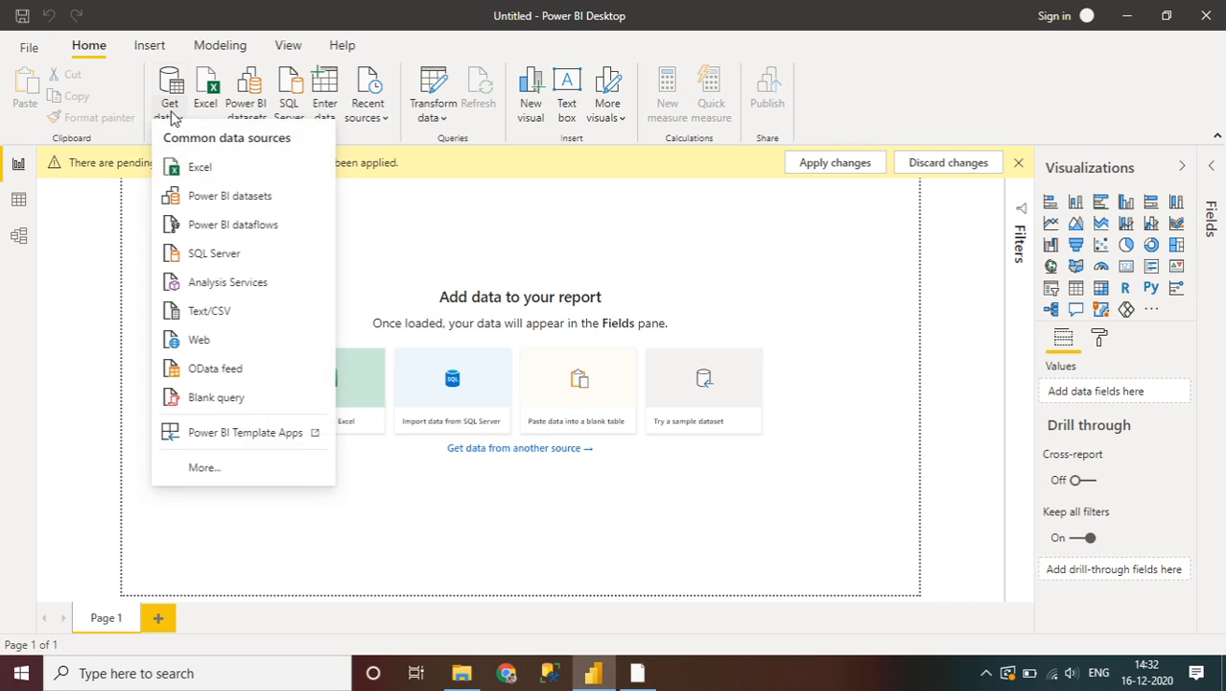
click(171, 115)
click(173, 121)
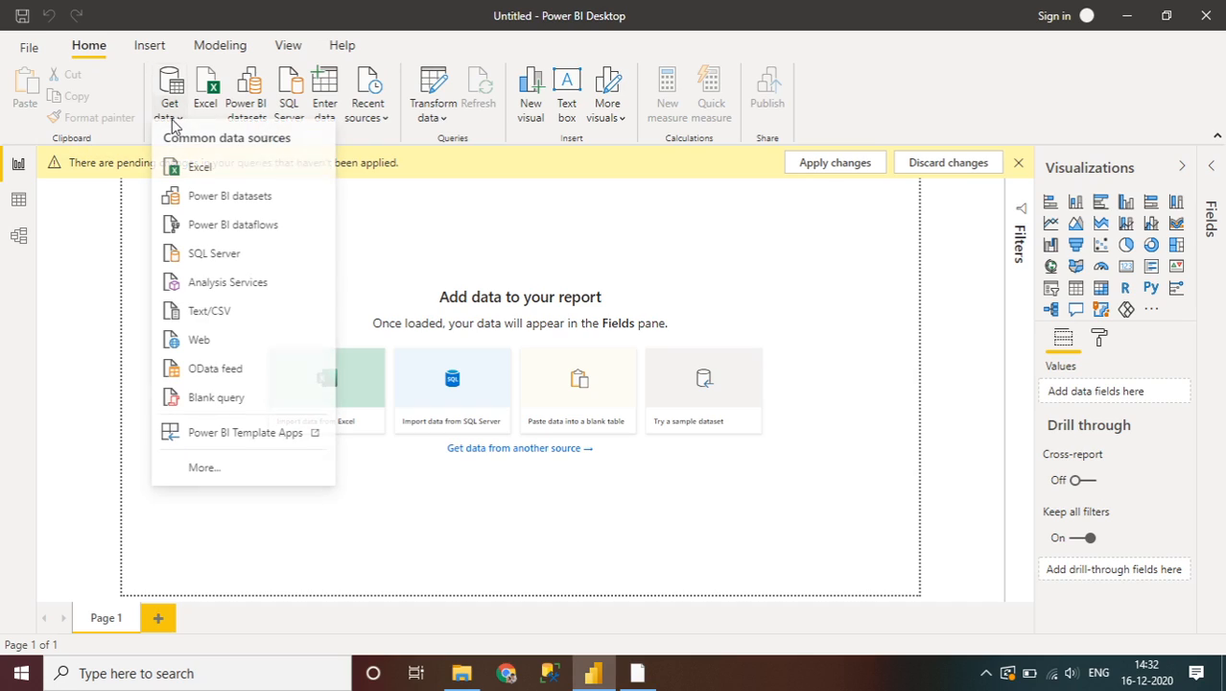
click(194, 177)
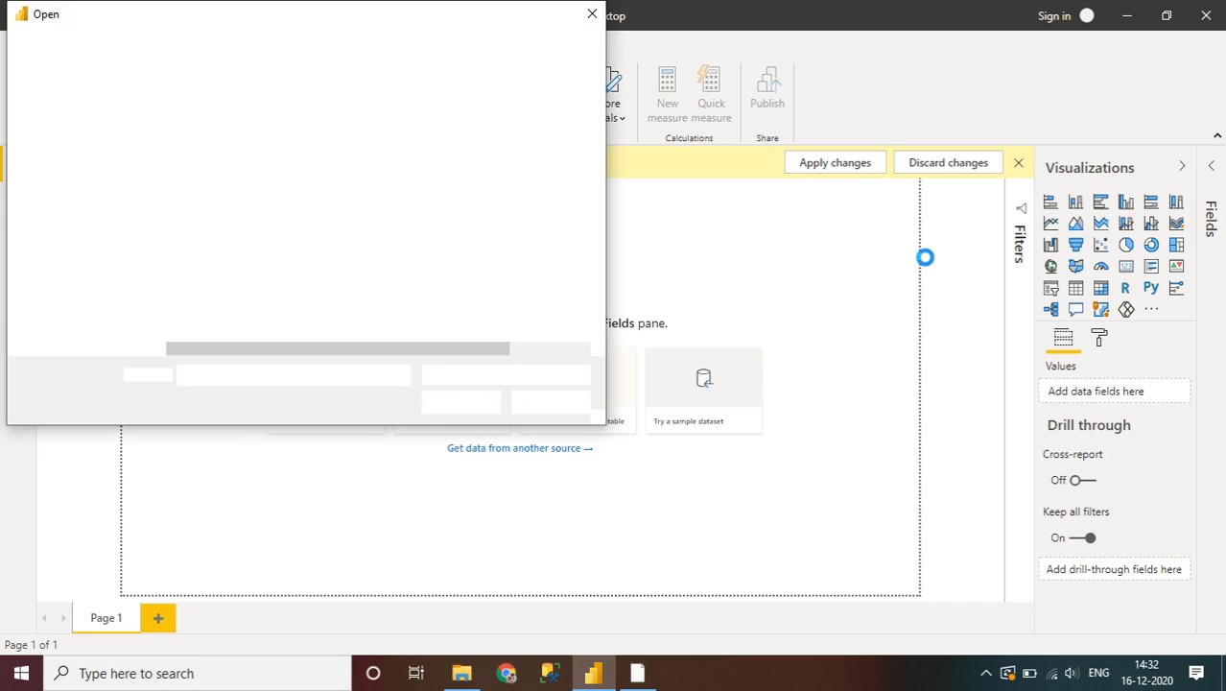
click(218, 157)
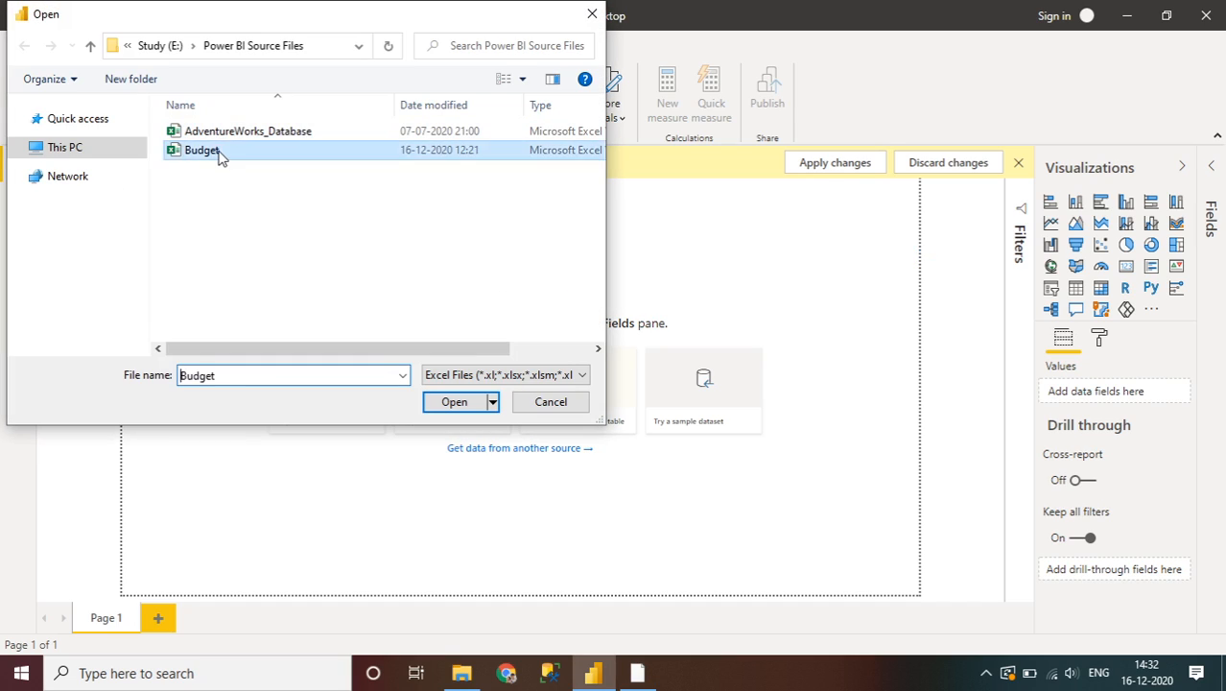
click(454, 402)
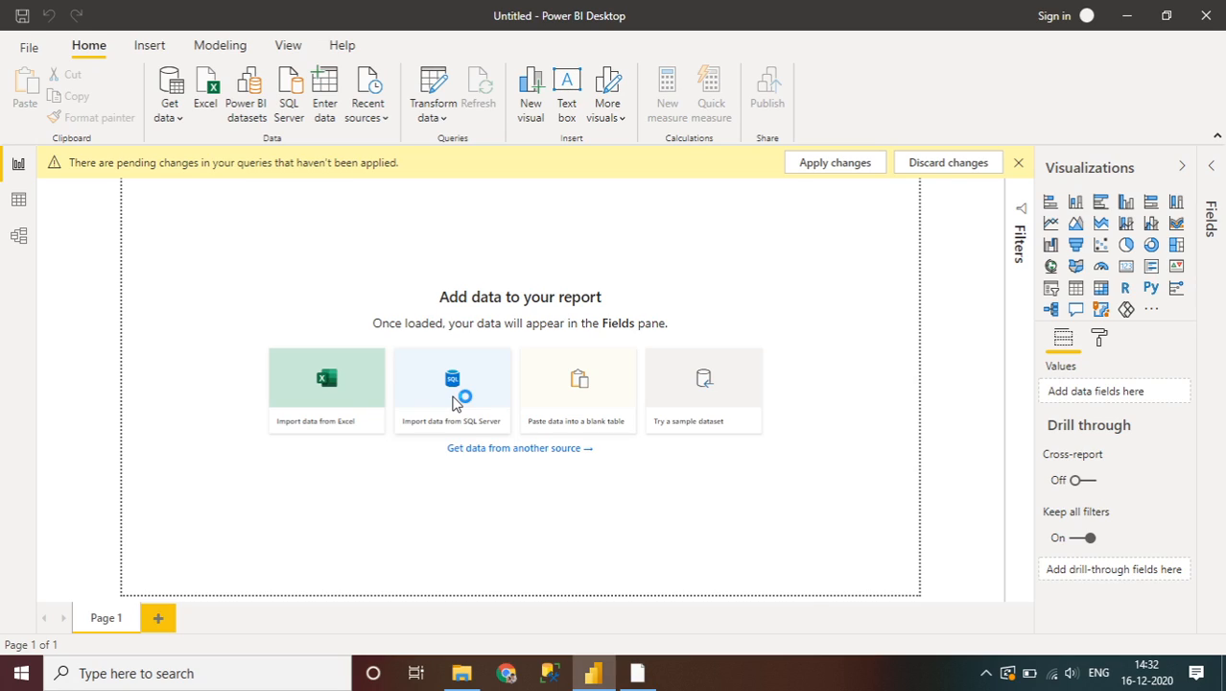
Select the Budget sheet of Budget.xlsx for import and preview its columns
click(986, 675)
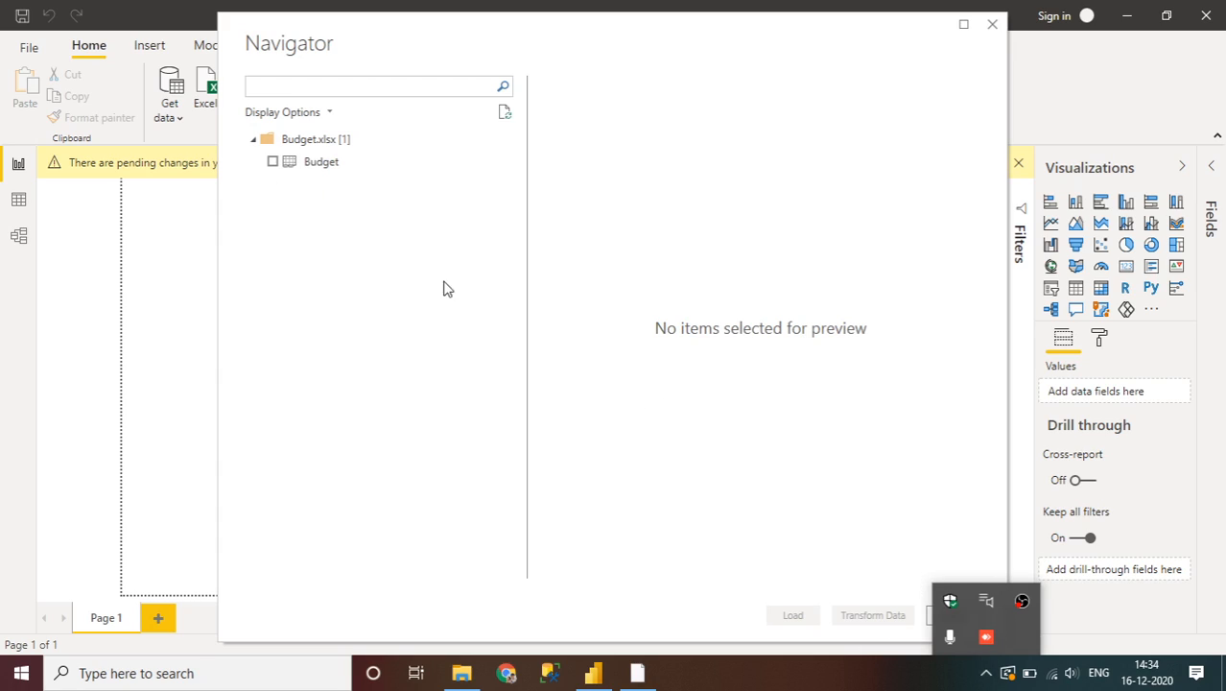
click(274, 163)
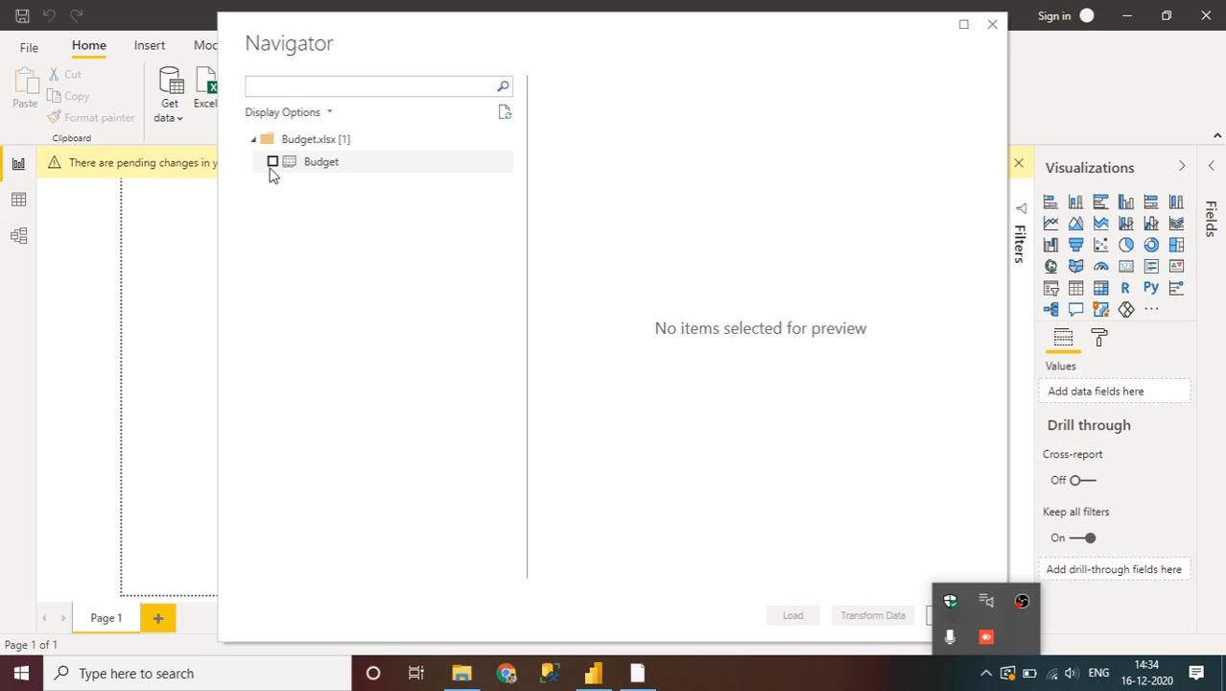
click(273, 165)
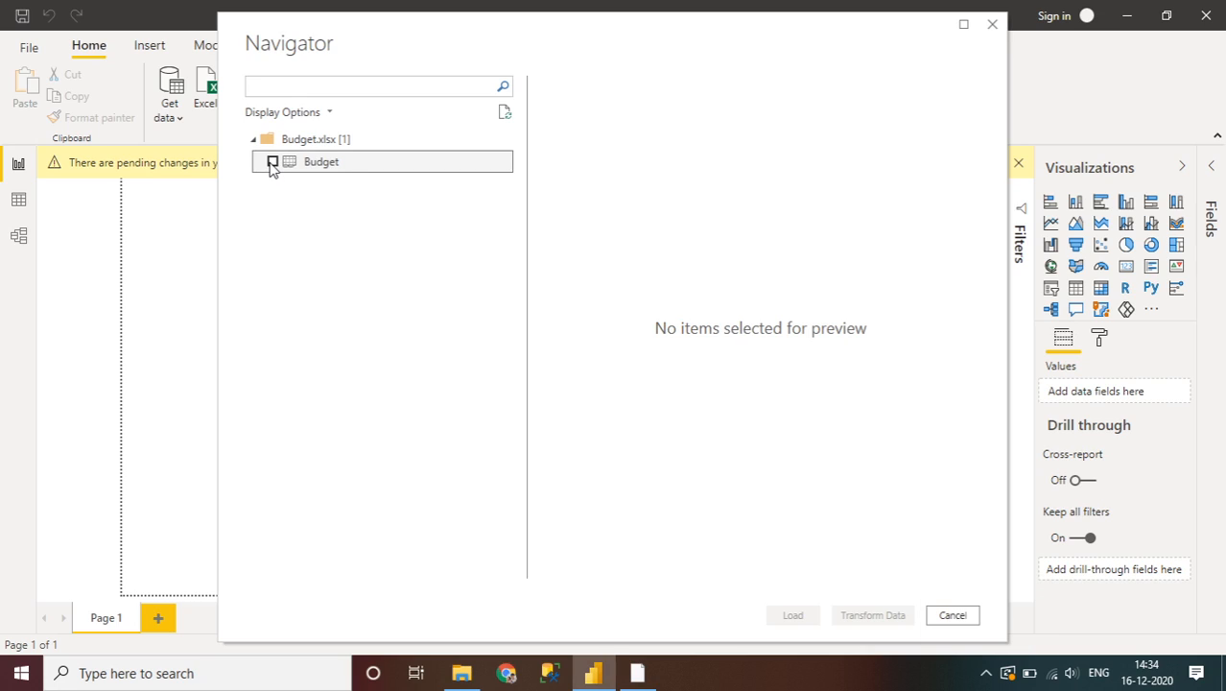
click(273, 164)
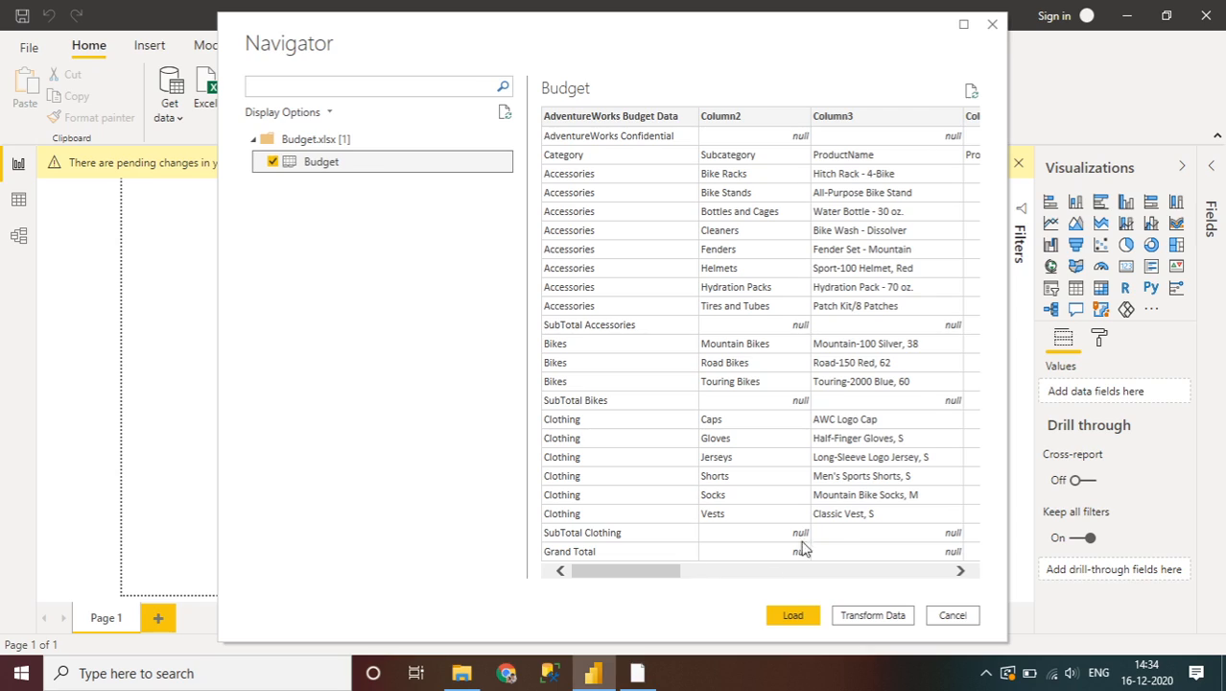
click(727, 571)
click(727, 571)
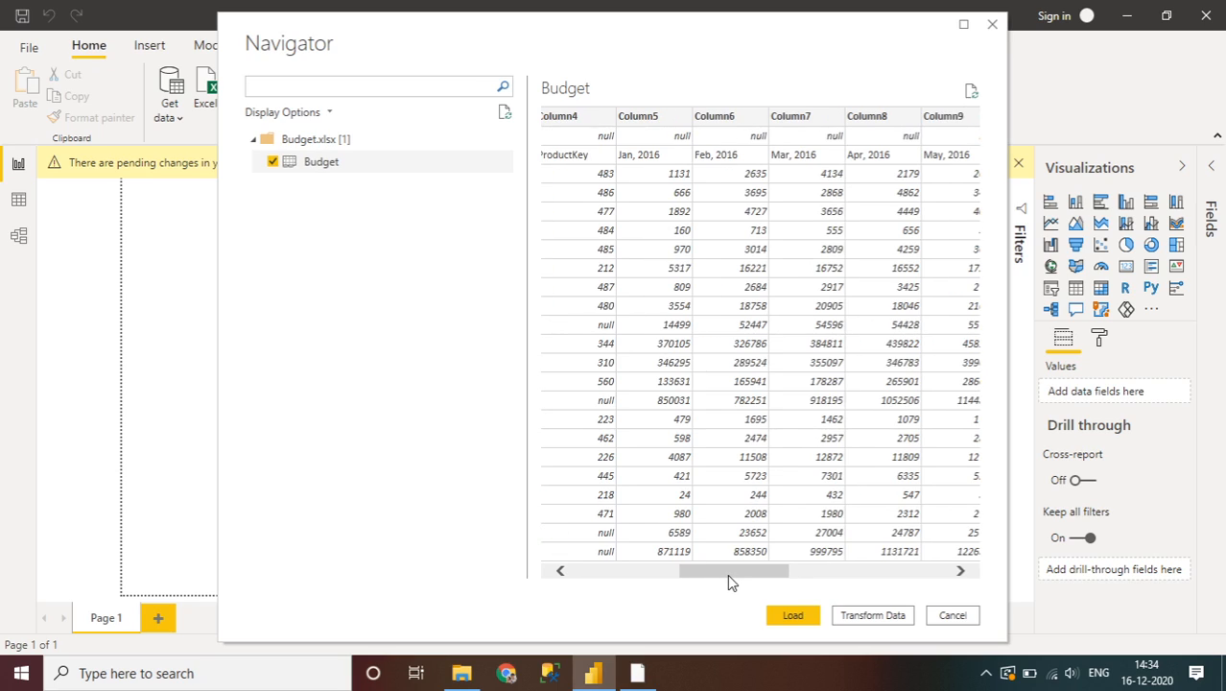
click(627, 573)
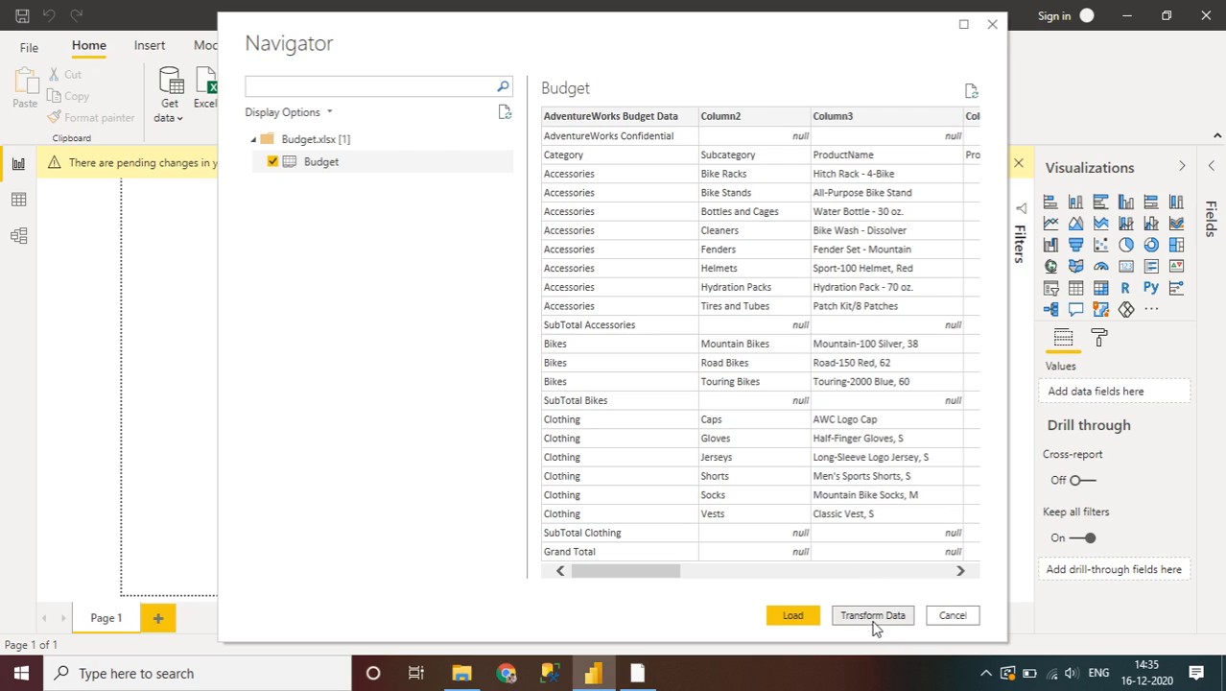
Open the selected Budget data in Power Query Editor for transformation
key(alt+Tab)
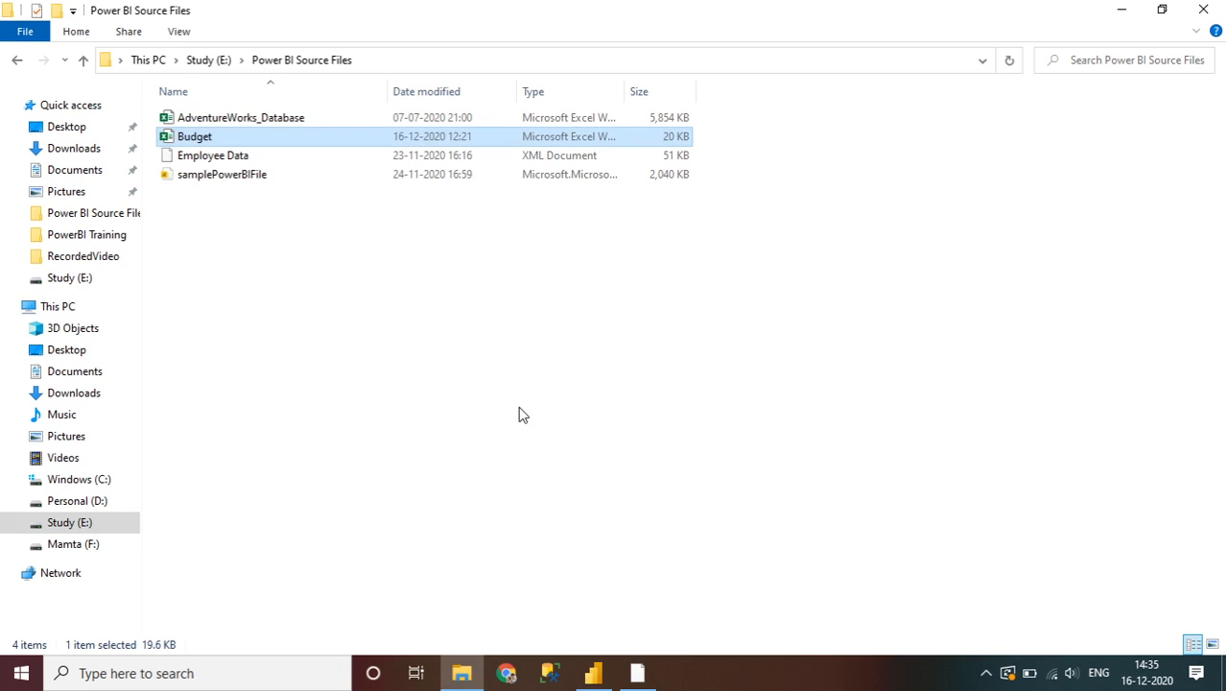
key(alt+Tab)
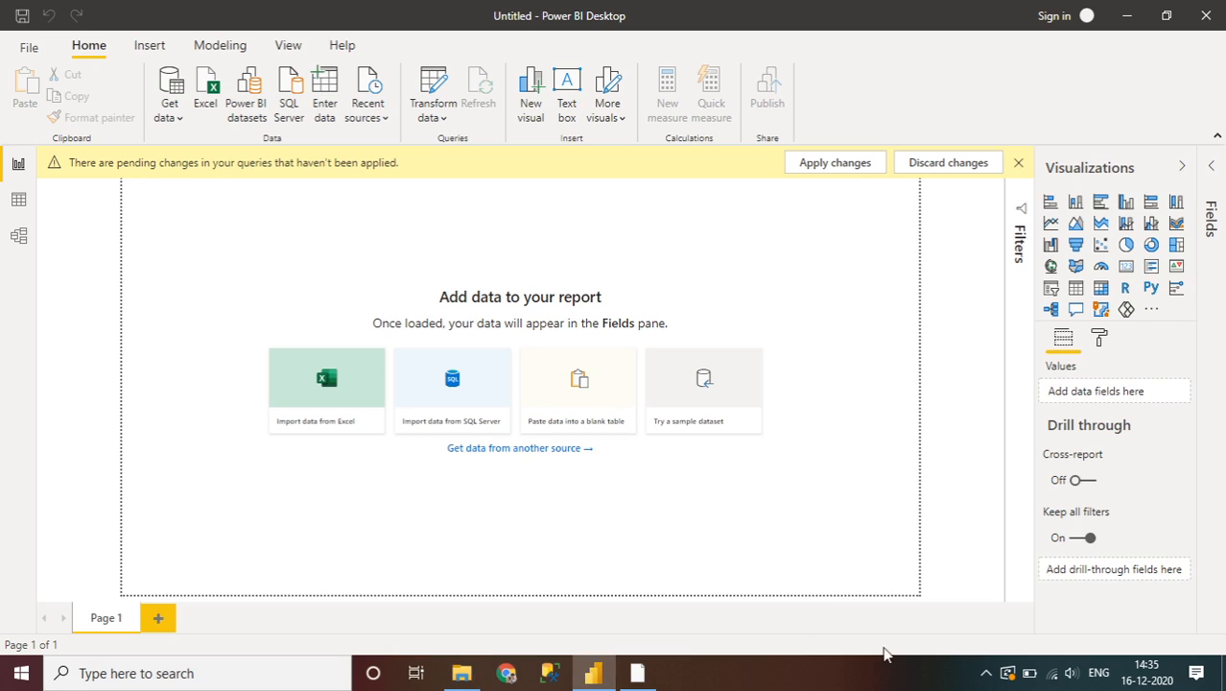
click(986, 677)
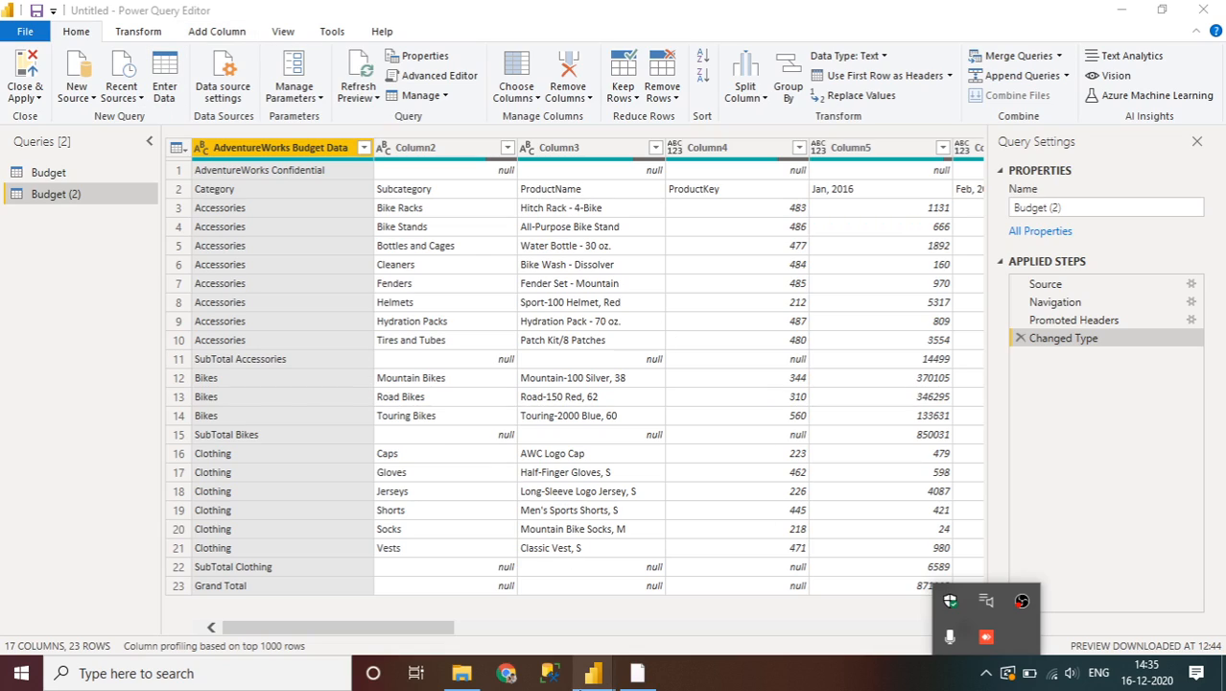
mouse_move(591, 684)
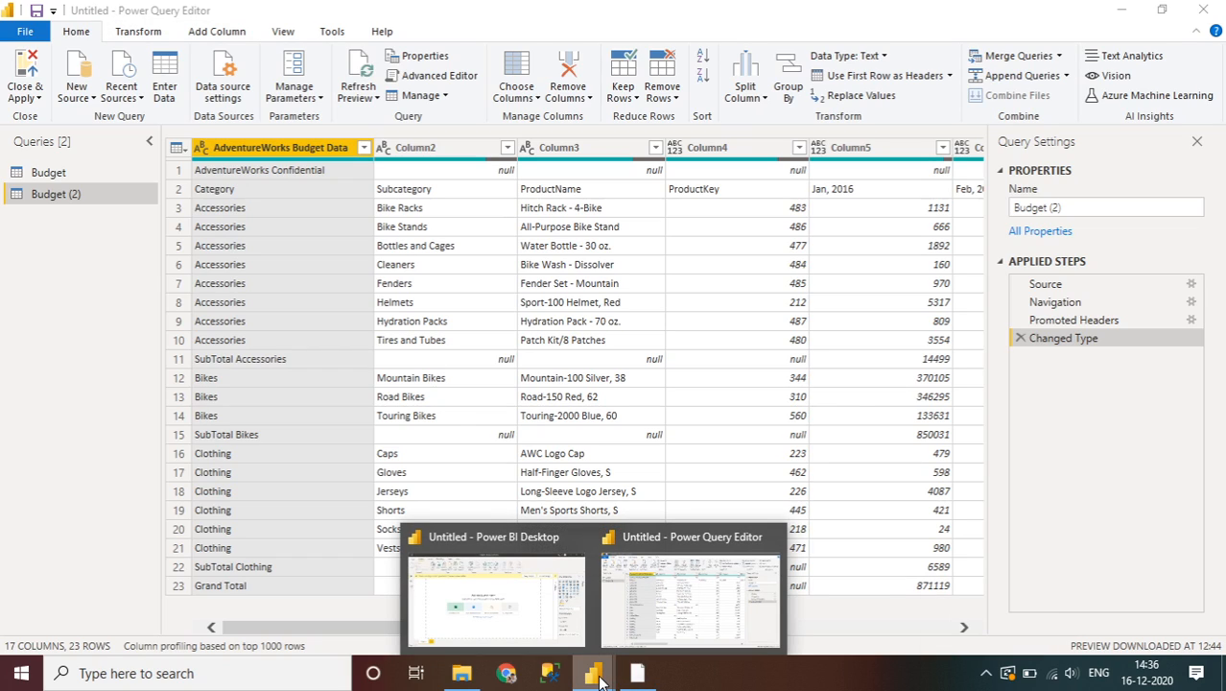
mouse_move(517, 609)
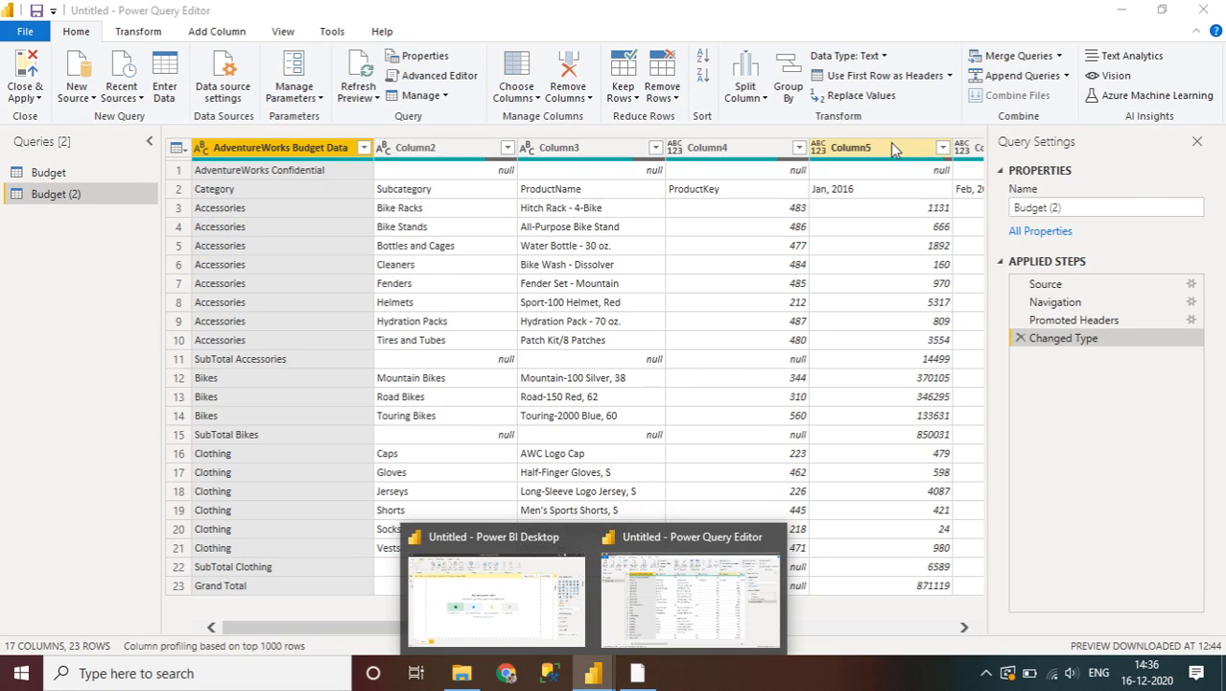
Remove the Changed Type and Promoted Headers steps from the Budget (2) query
click(294, 193)
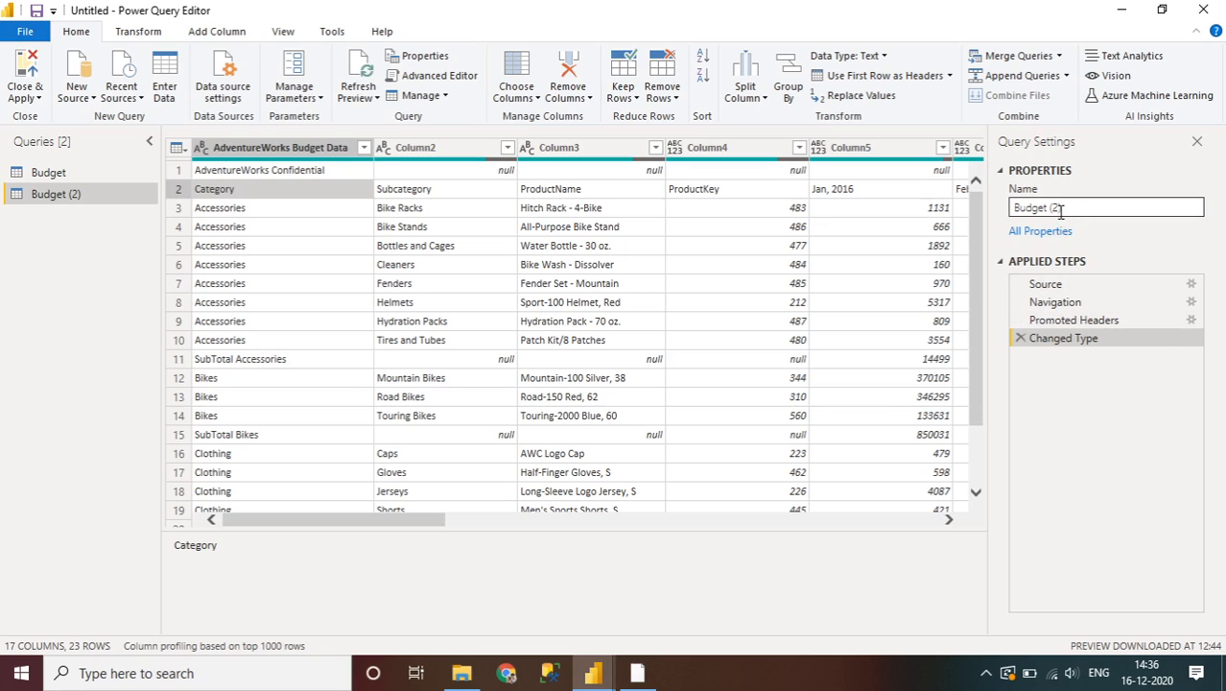
click(1021, 338)
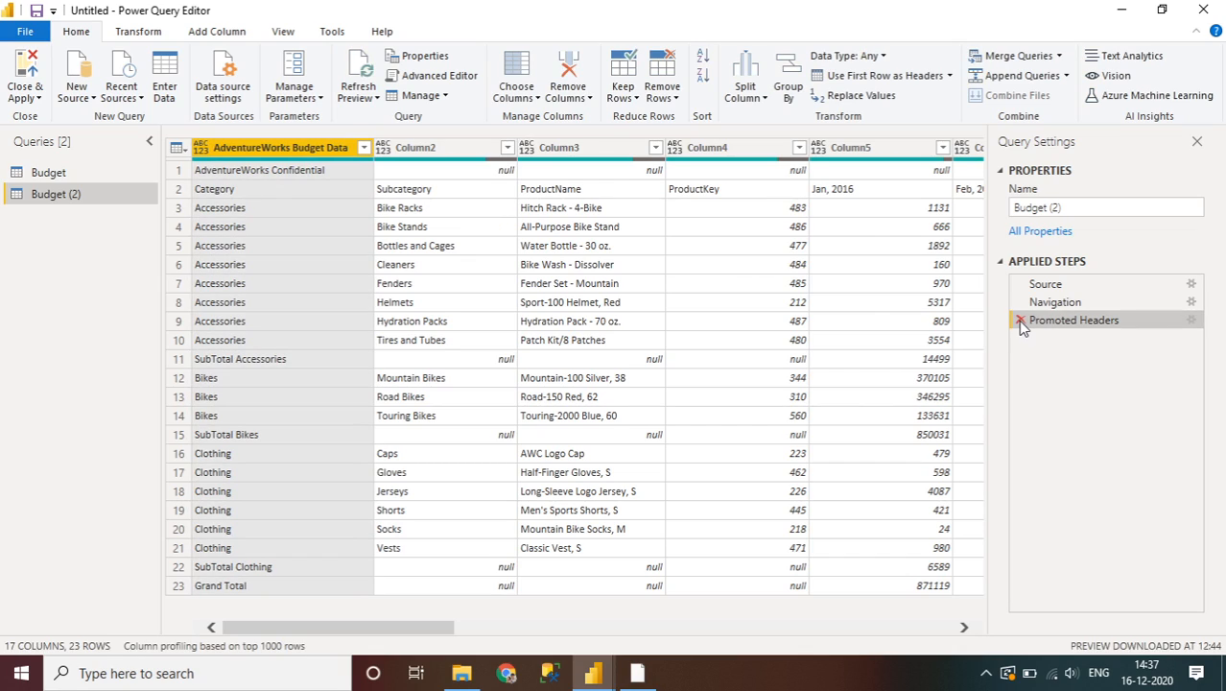
click(1021, 322)
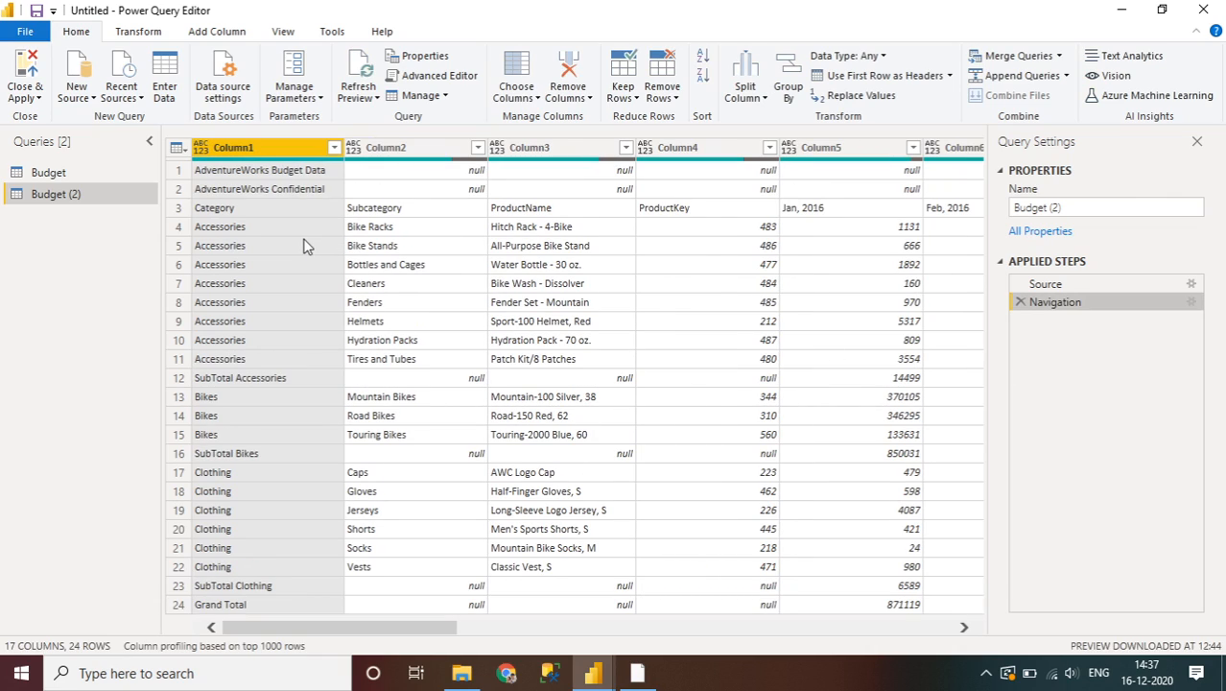
Remove the top 2 rows, holding the budget title and confidentiality note, from the Budget (2) query
click(185, 171)
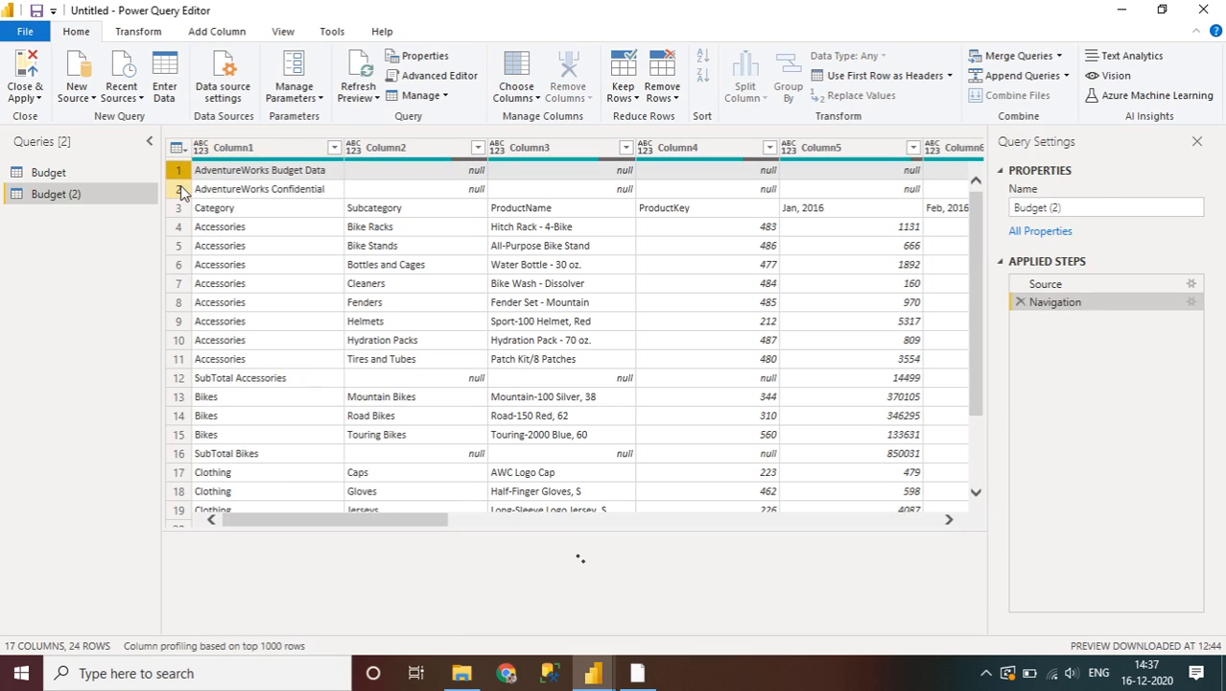
click(185, 190)
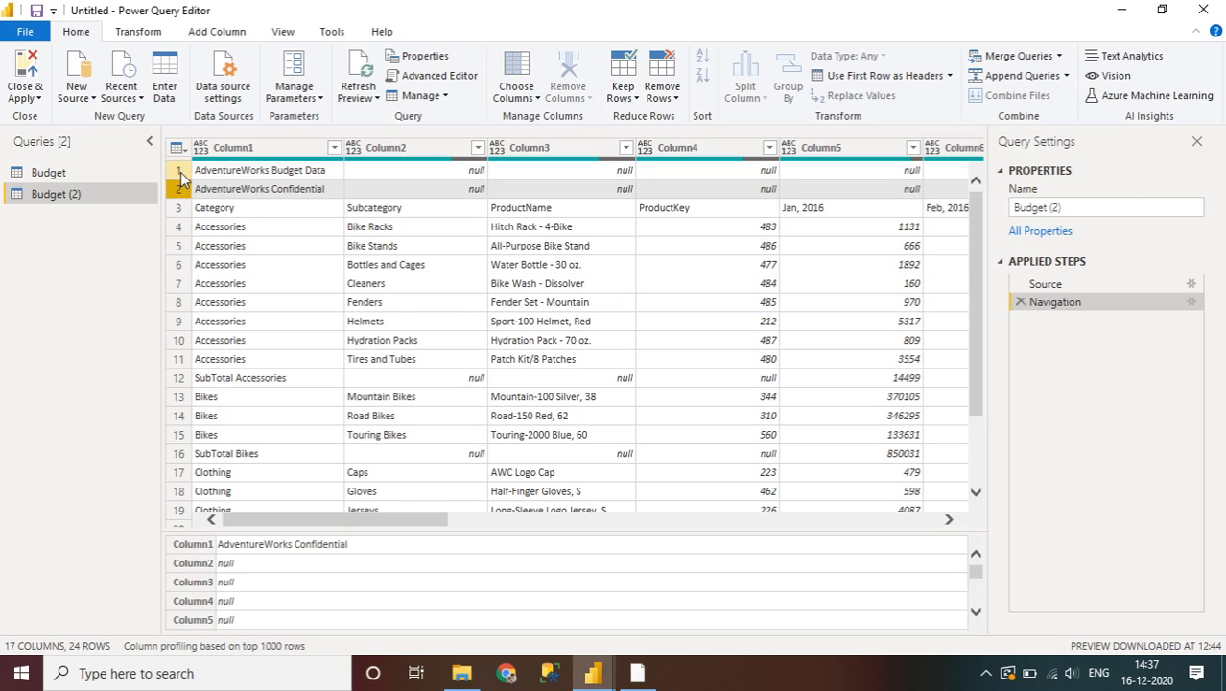
click(184, 170)
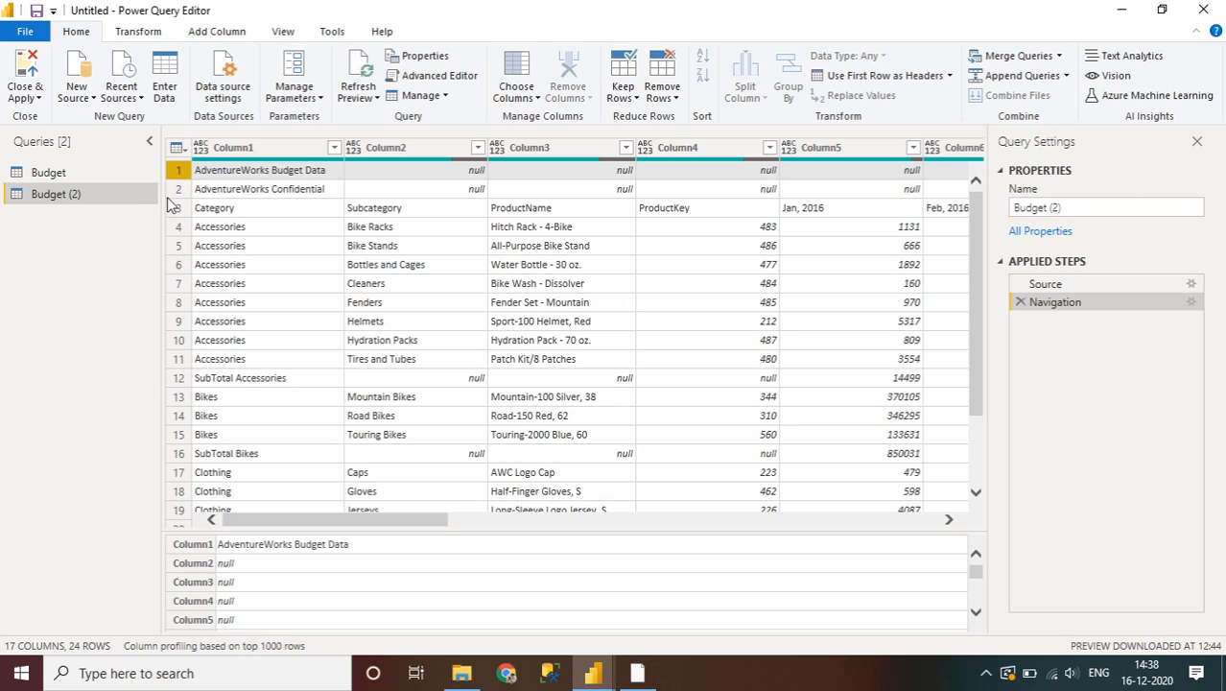
click(675, 92)
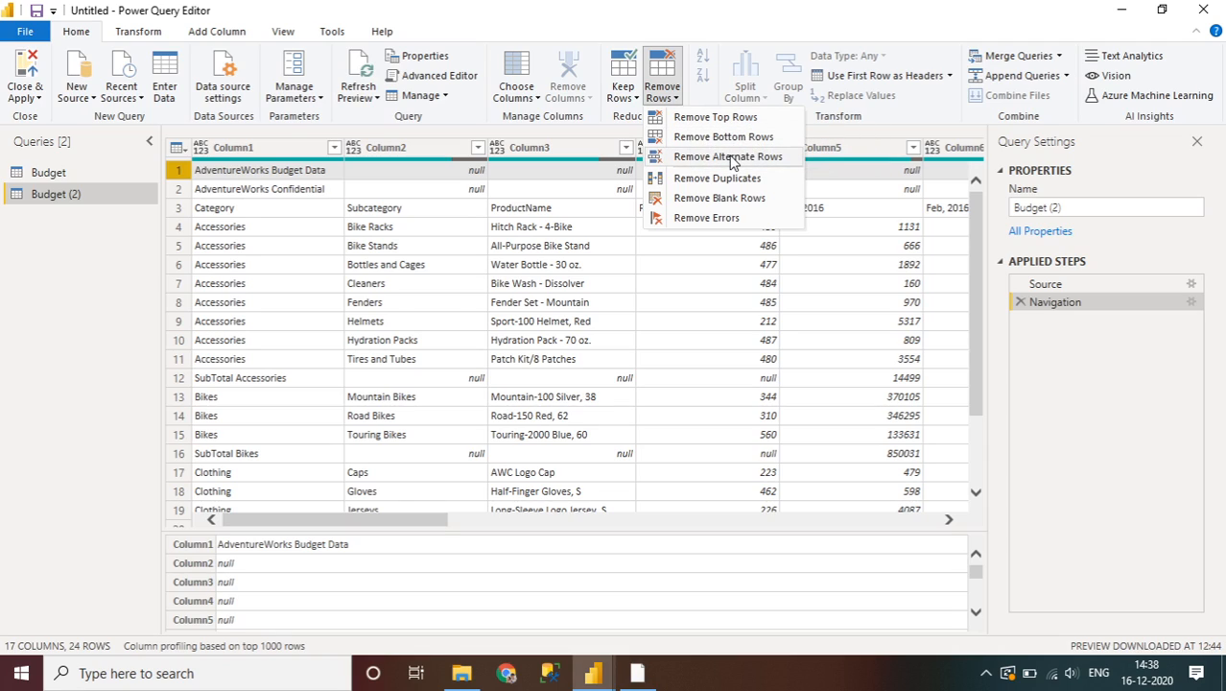
click(708, 121)
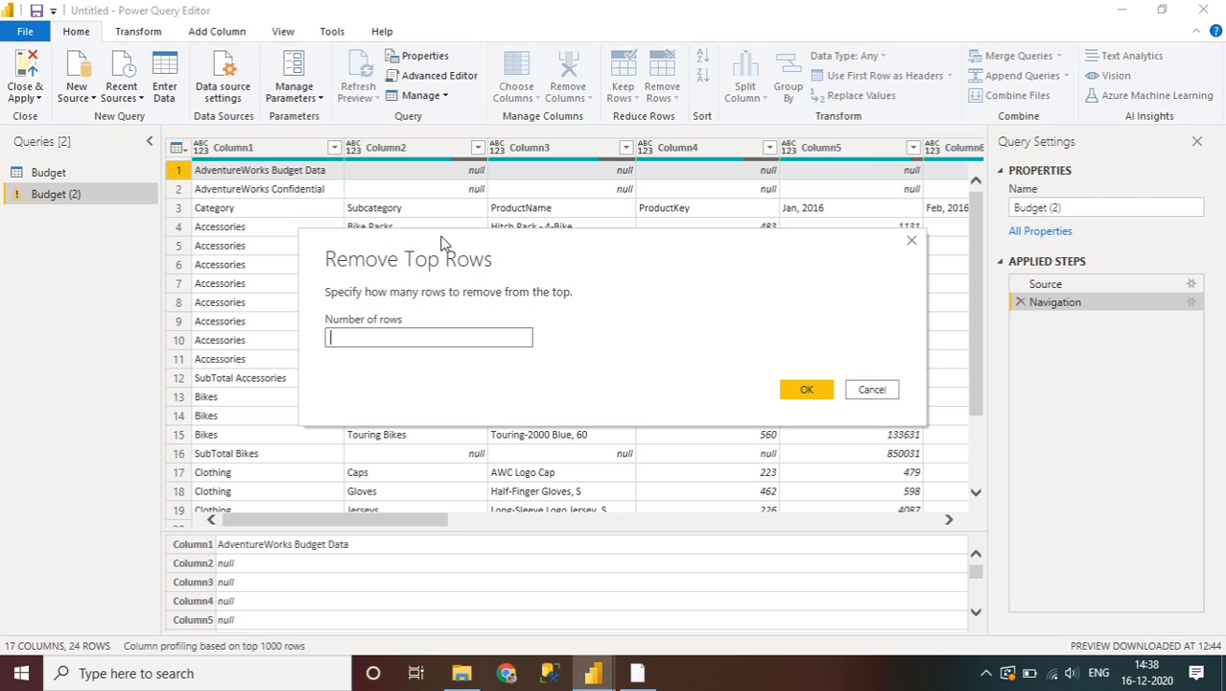
text(2)
click(795, 387)
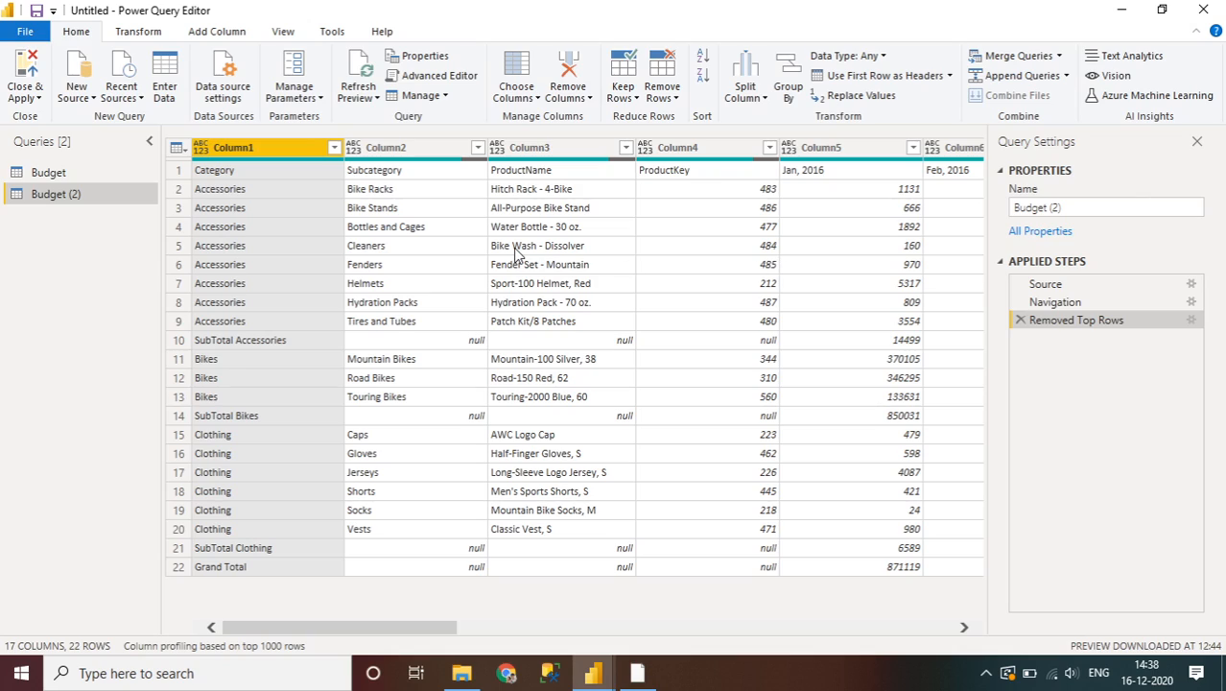
Compare the Navigation and Removed Top Rows steps, and promote the first row to column headers
click(1055, 305)
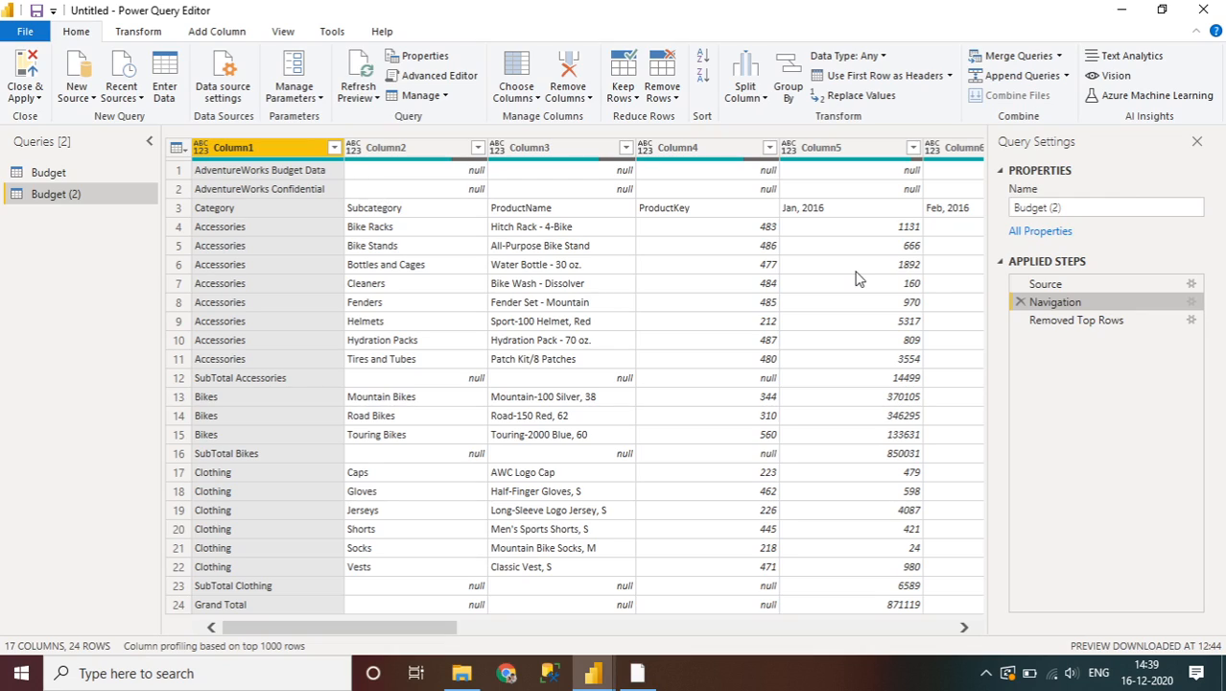
click(1065, 320)
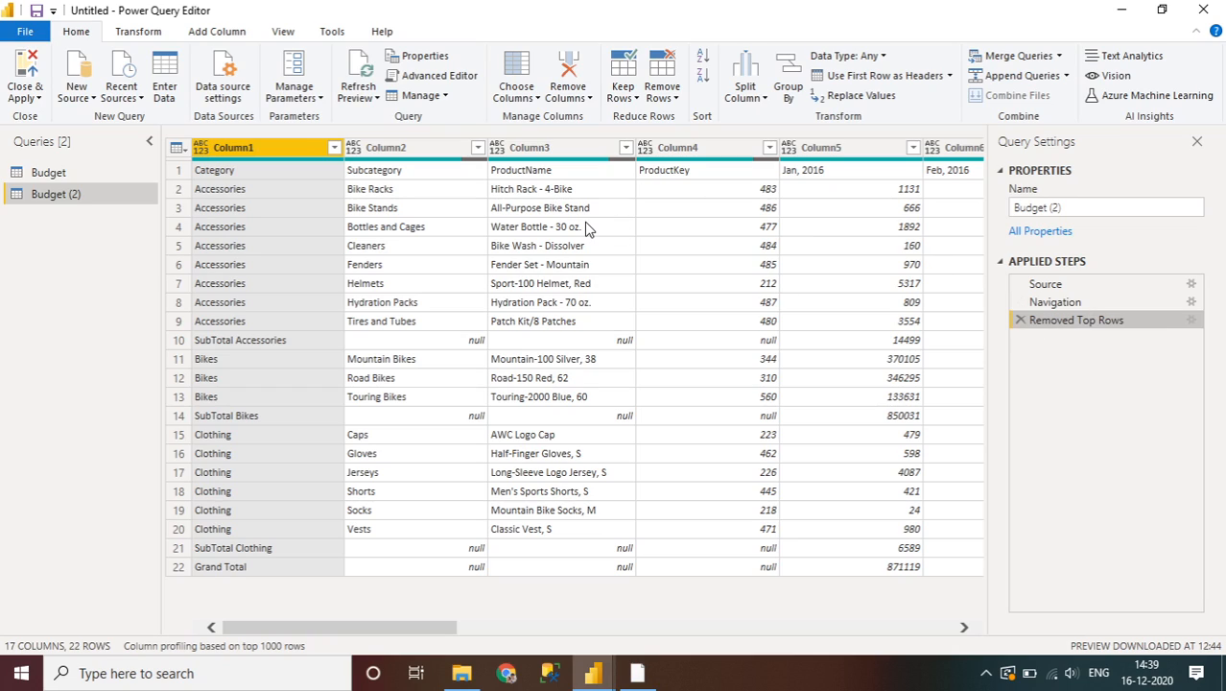
click(180, 173)
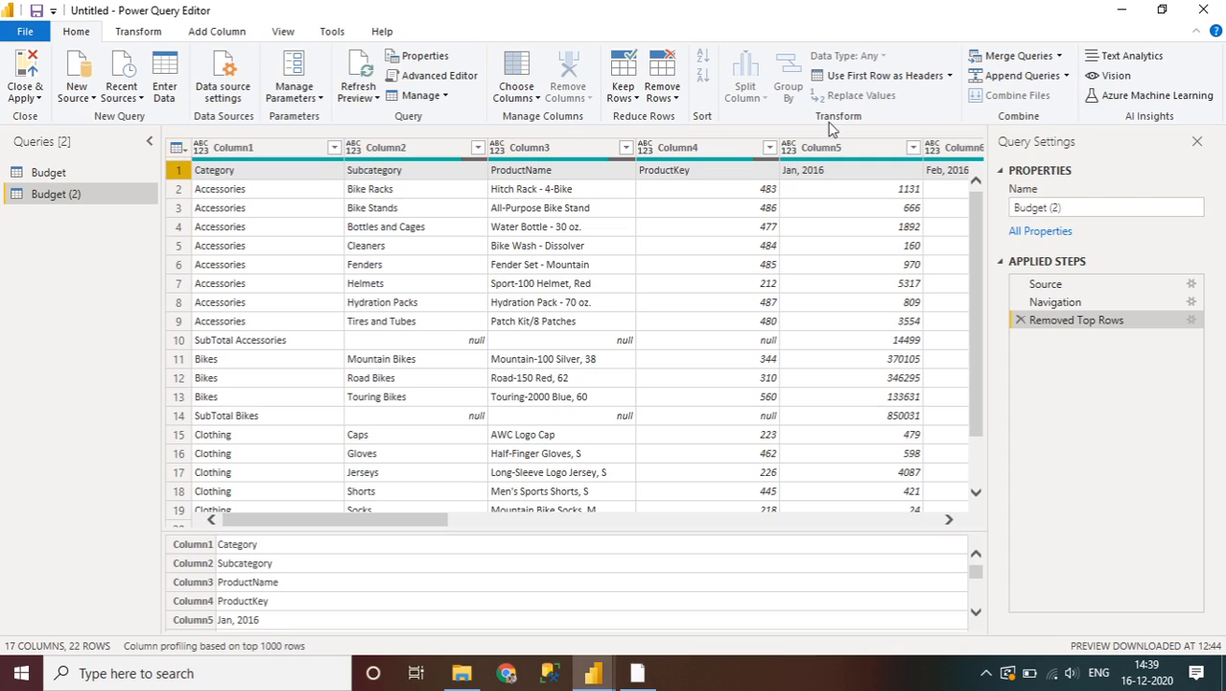
click(899, 83)
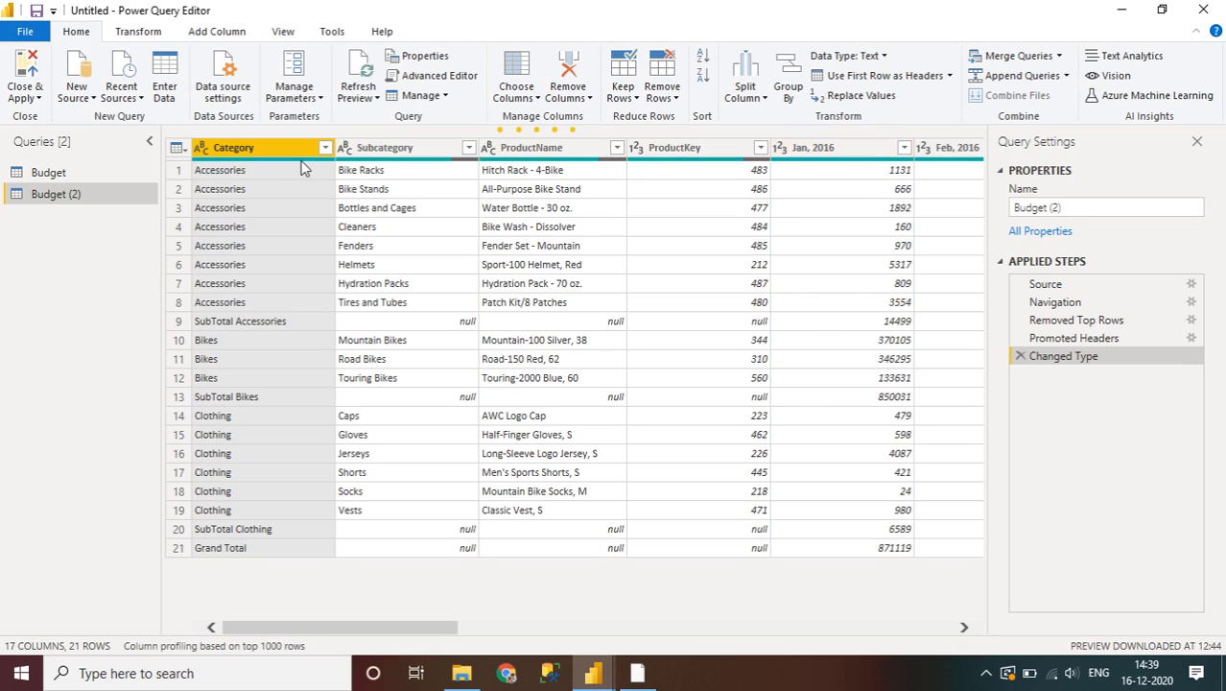
Examine the SubTotal Accessories, SubTotal Bikes, SubTotal Clothing and Grand Total rows and their null cells
ctrl+click(383, 153)
click(182, 324)
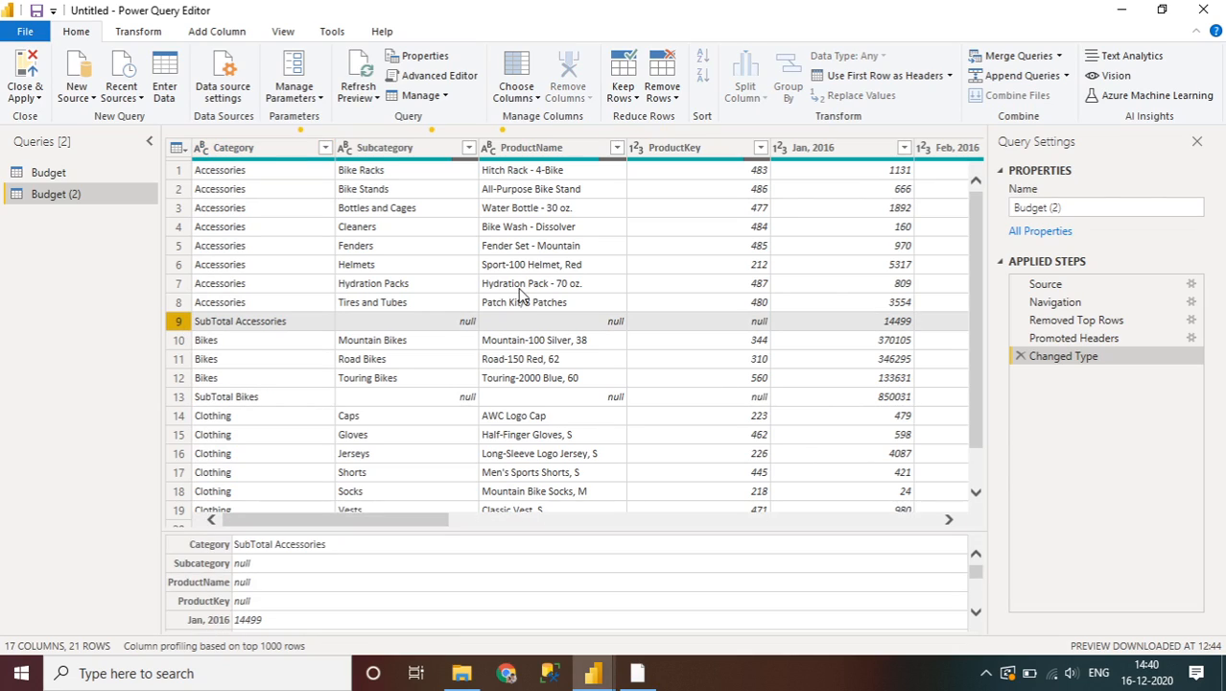
click(465, 400)
click(179, 321)
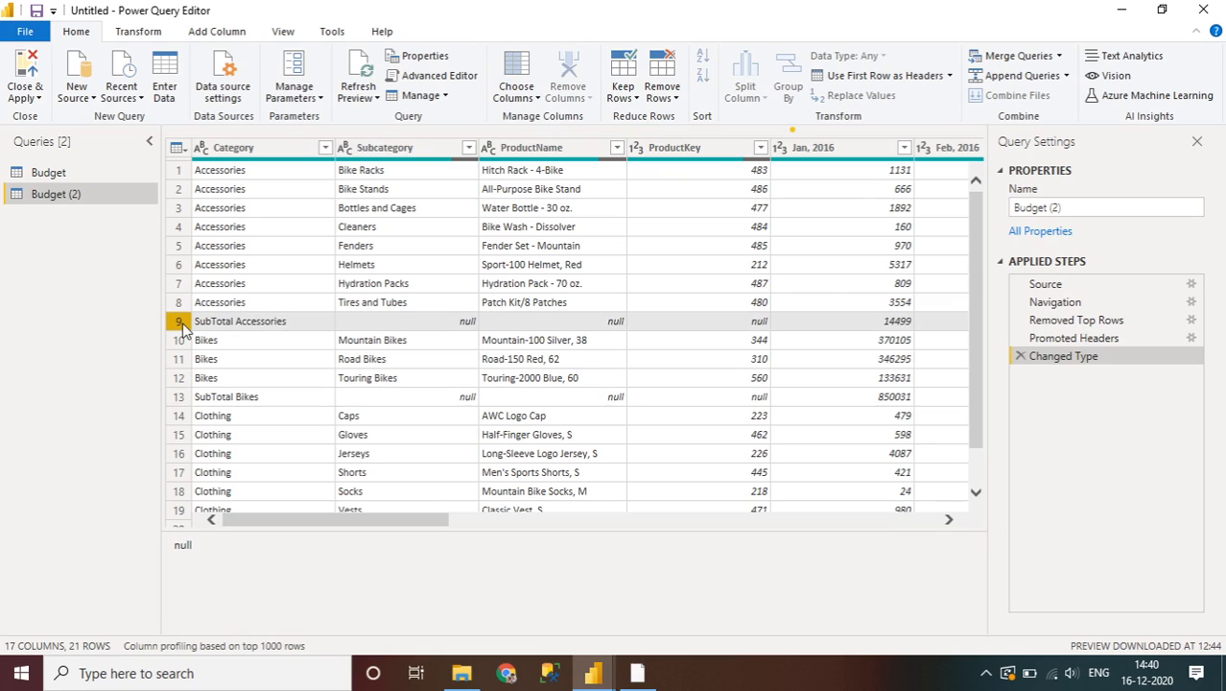
click(181, 396)
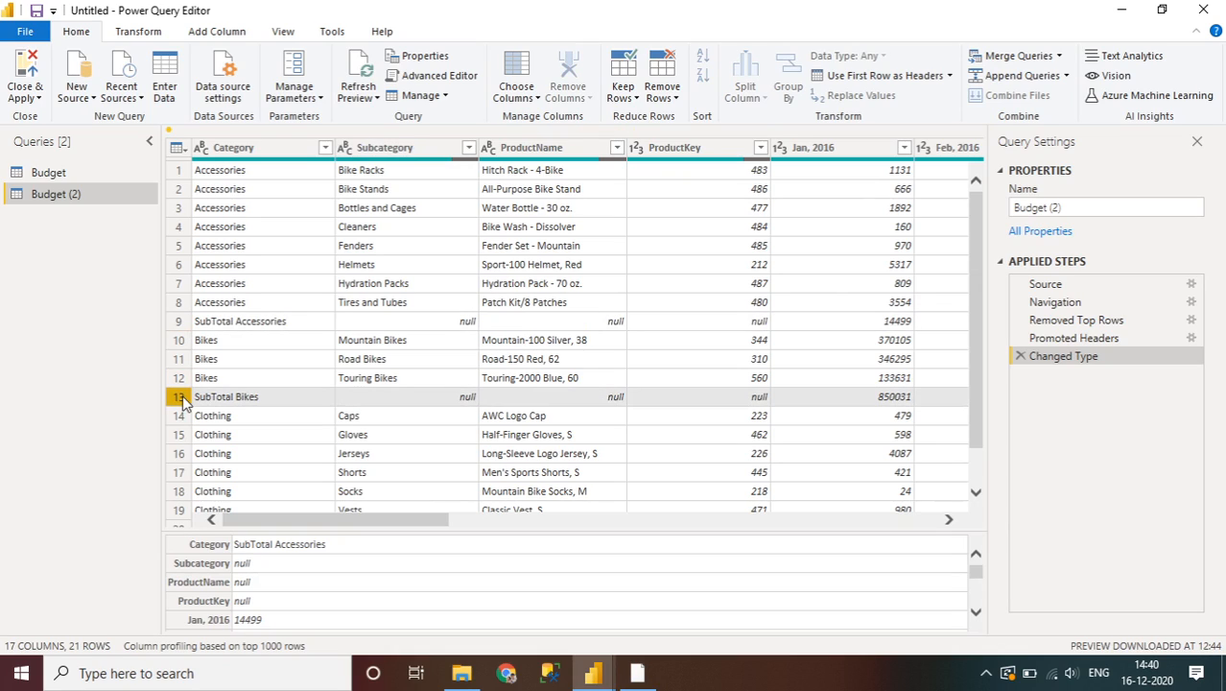
click(976, 494)
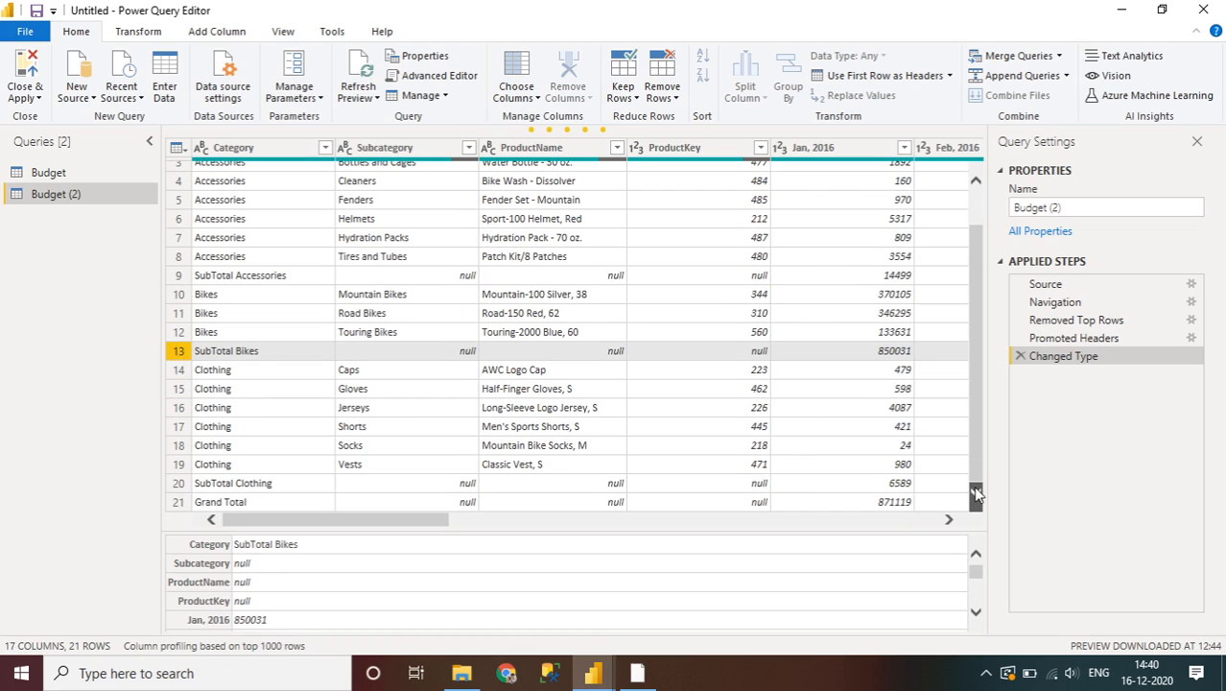
click(184, 484)
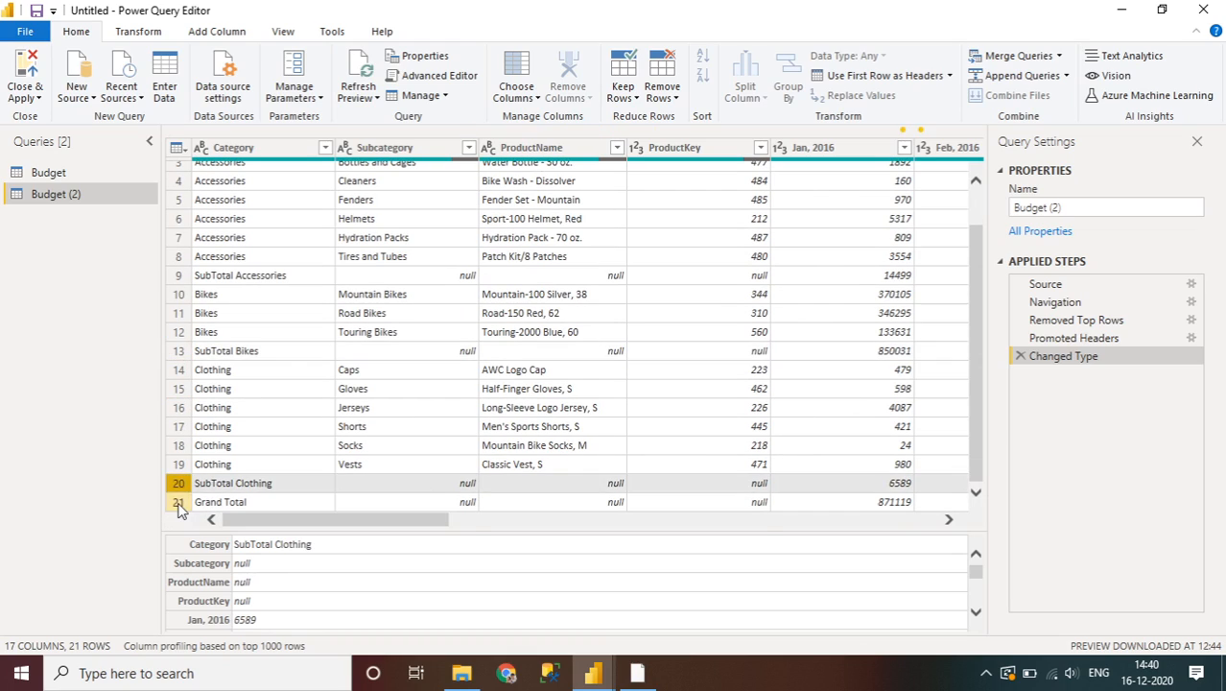
click(179, 502)
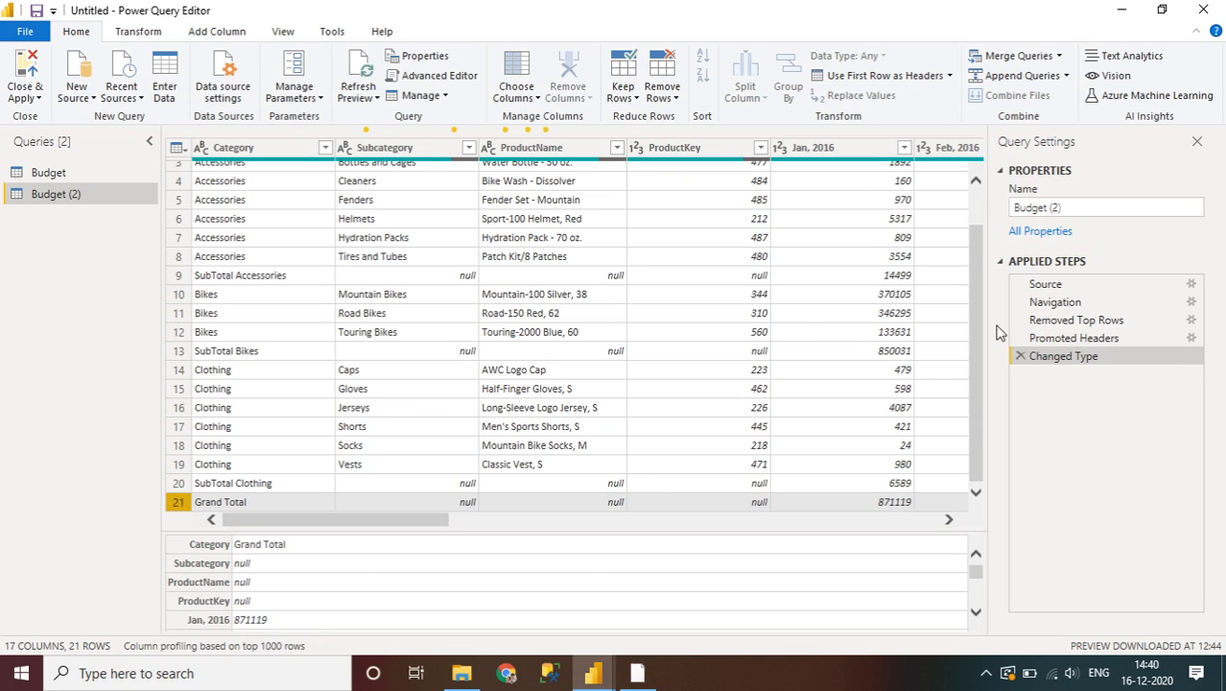
click(972, 200)
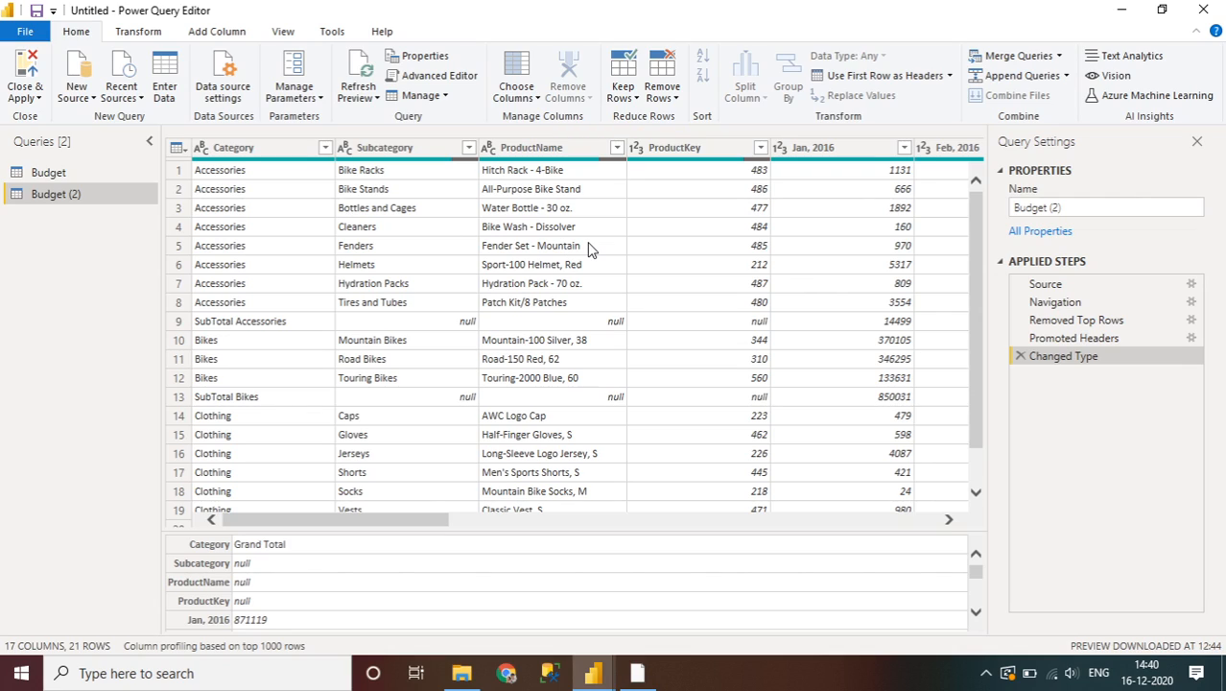
Compare the Hitch Rack - 4-Bike product row and its Jan, 2016 value with the three category subtotal rows
click(527, 175)
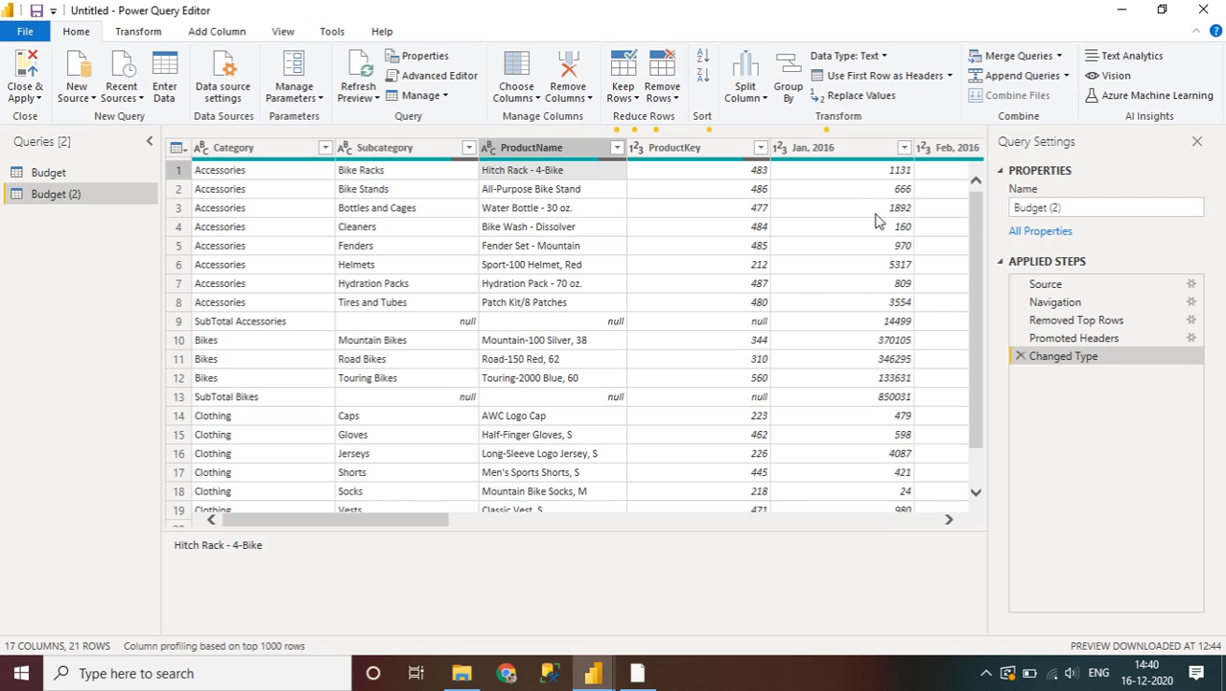
click(859, 174)
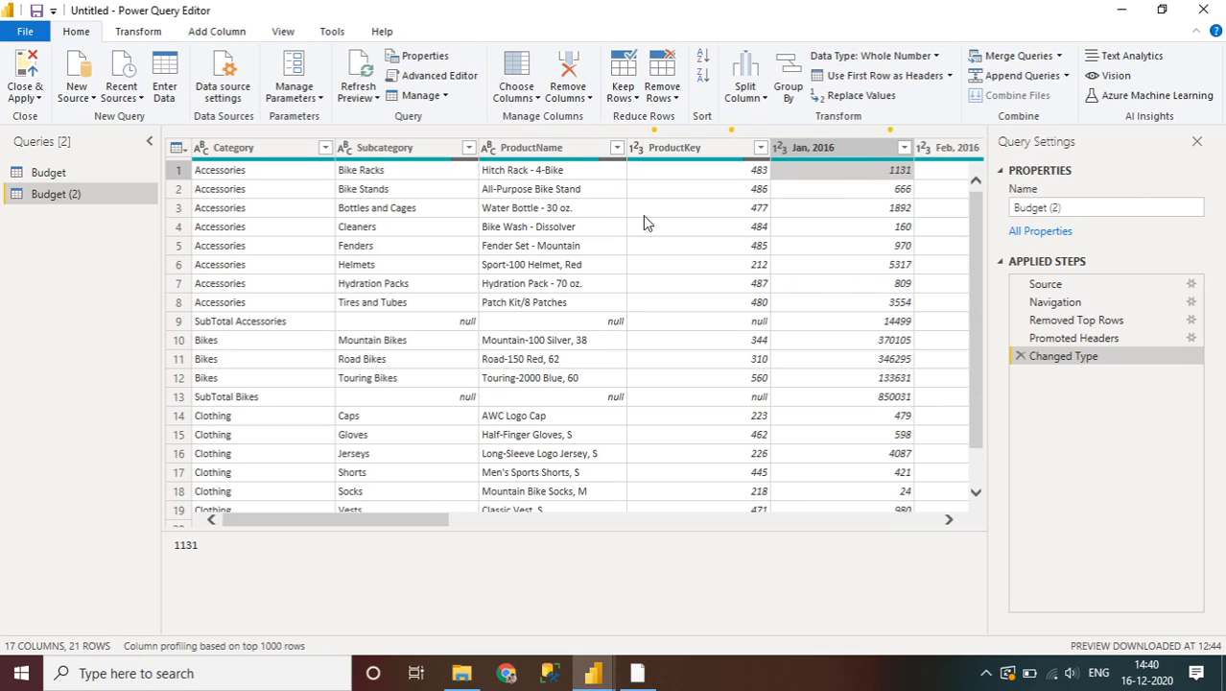
click(179, 325)
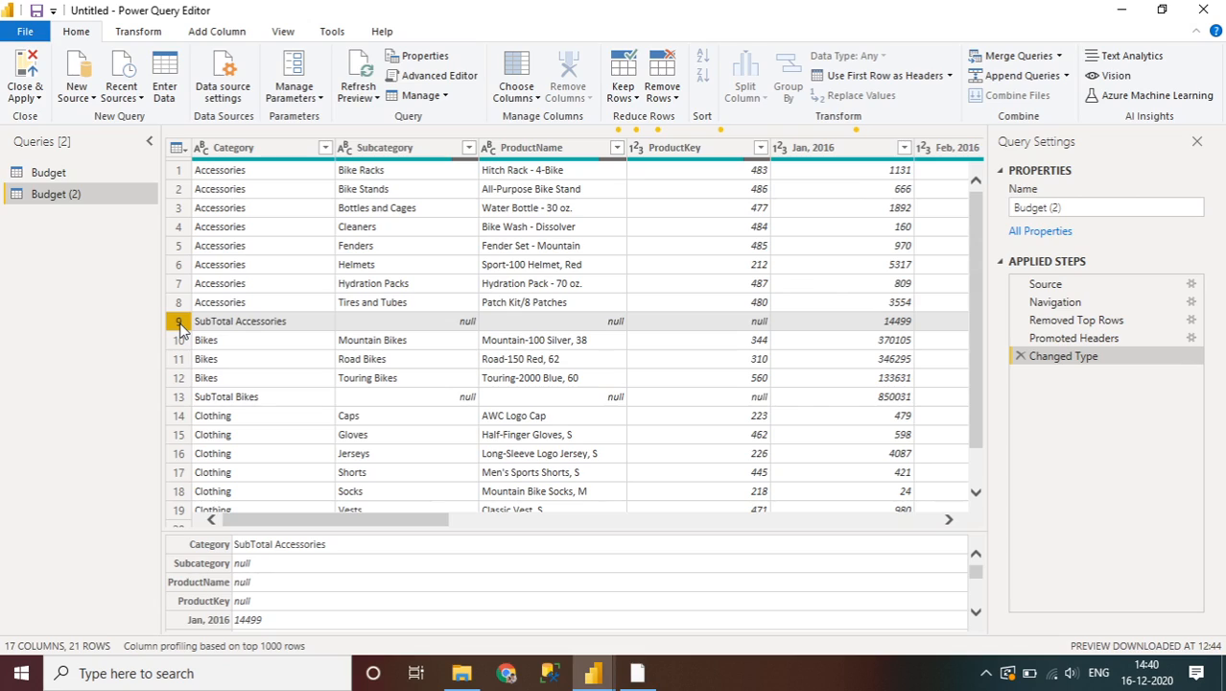
click(178, 401)
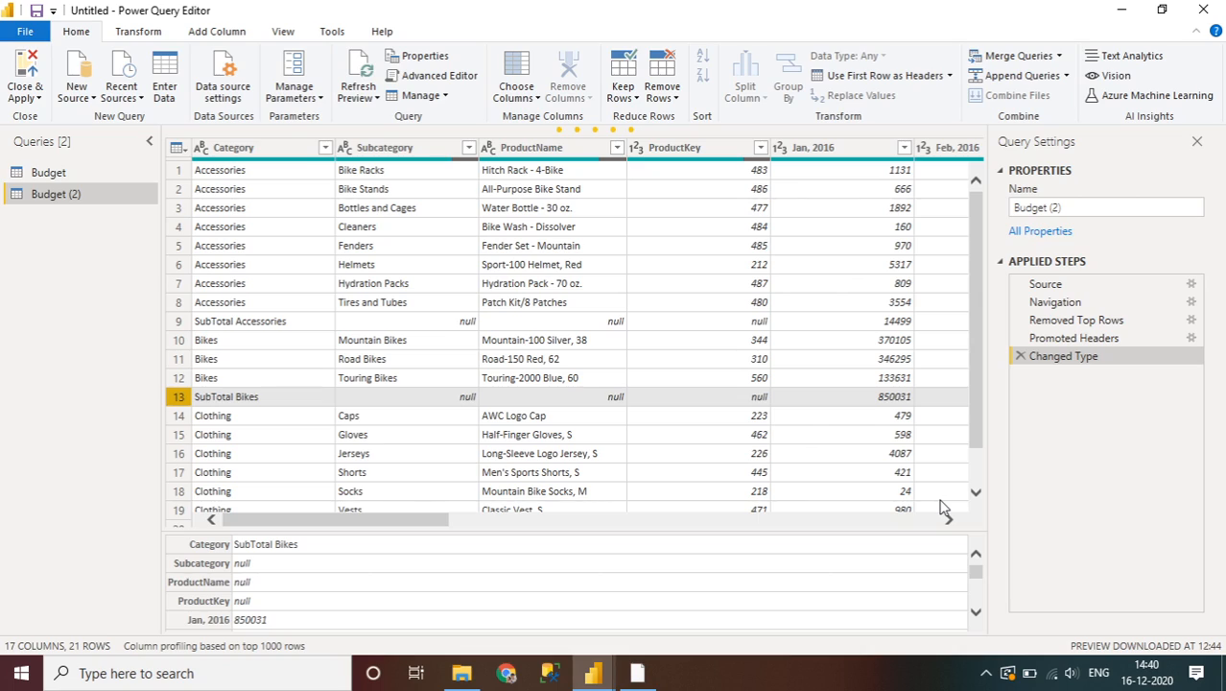
click(976, 496)
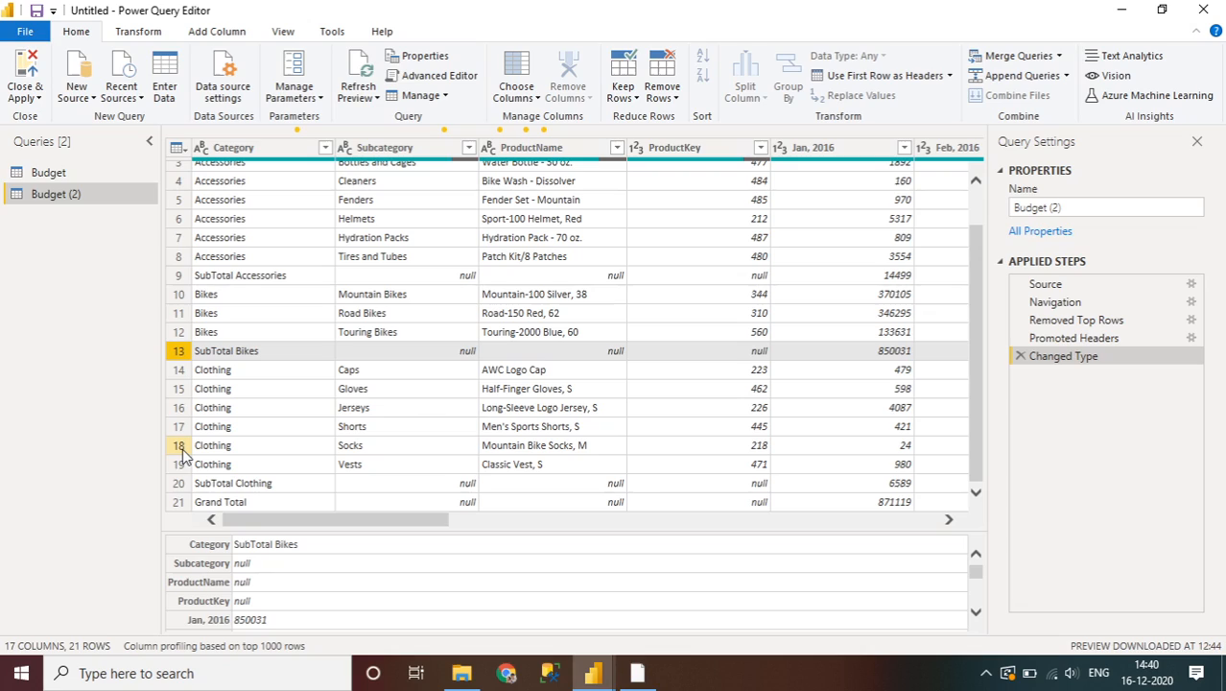
click(178, 483)
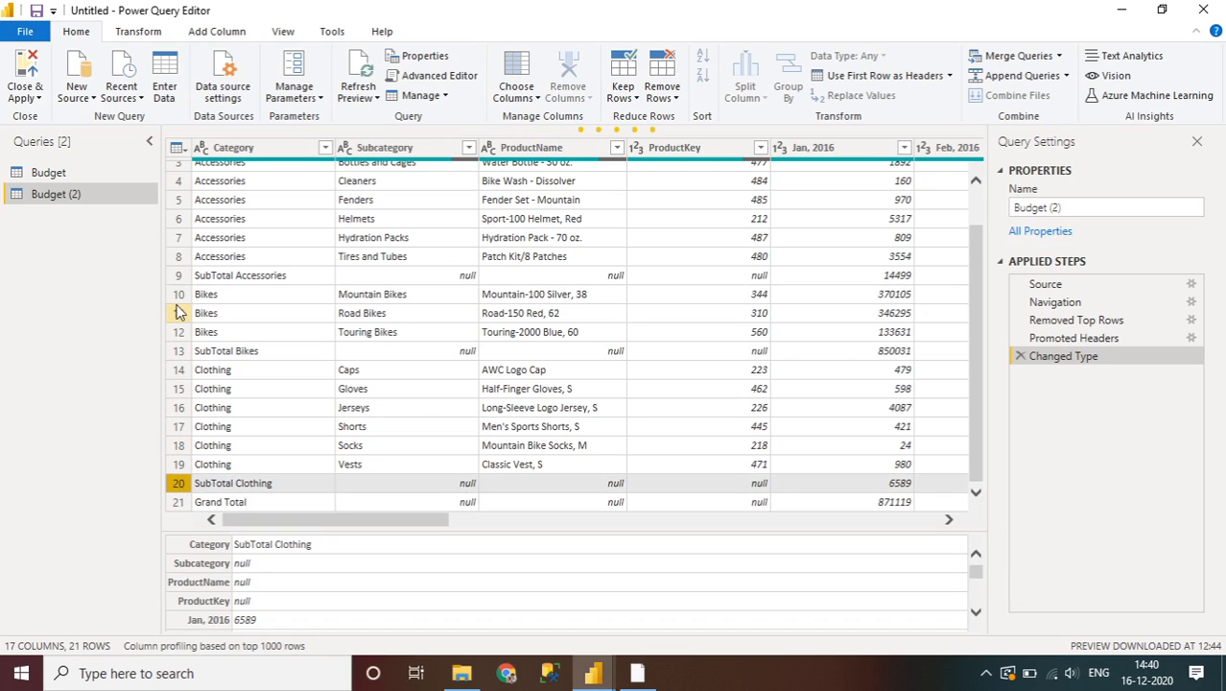
click(178, 276)
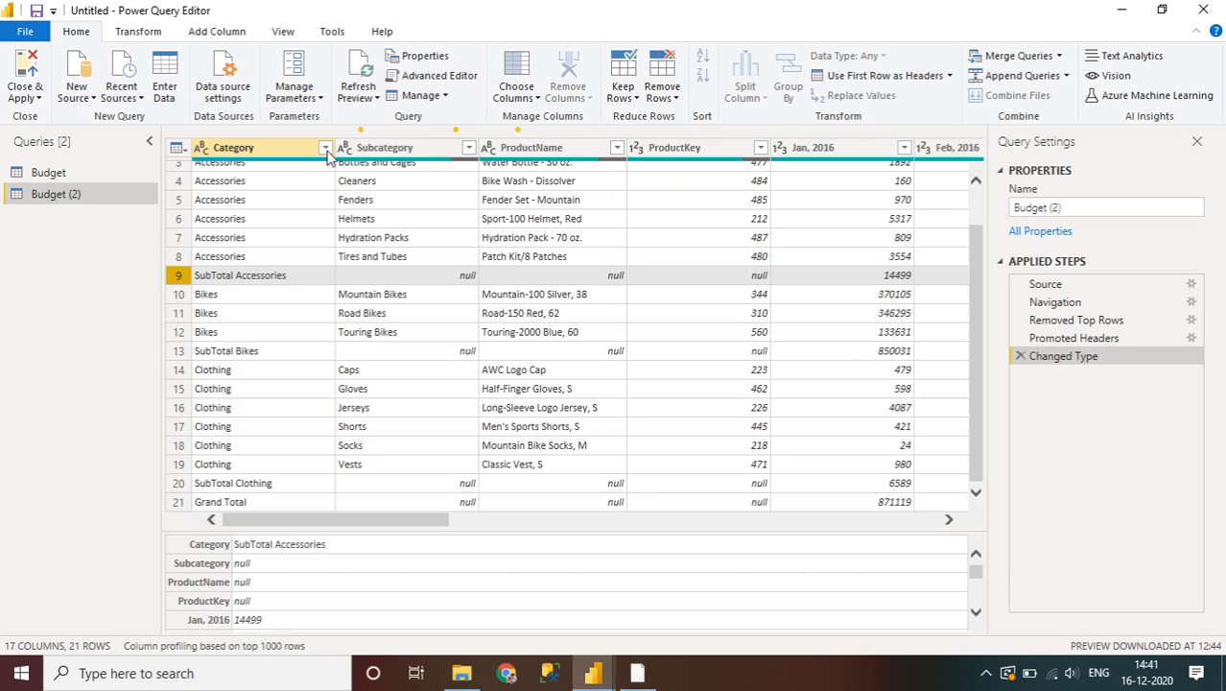
Review the text filter options of the Category column and the number filter options of the ProductKey column
click(328, 153)
click(325, 148)
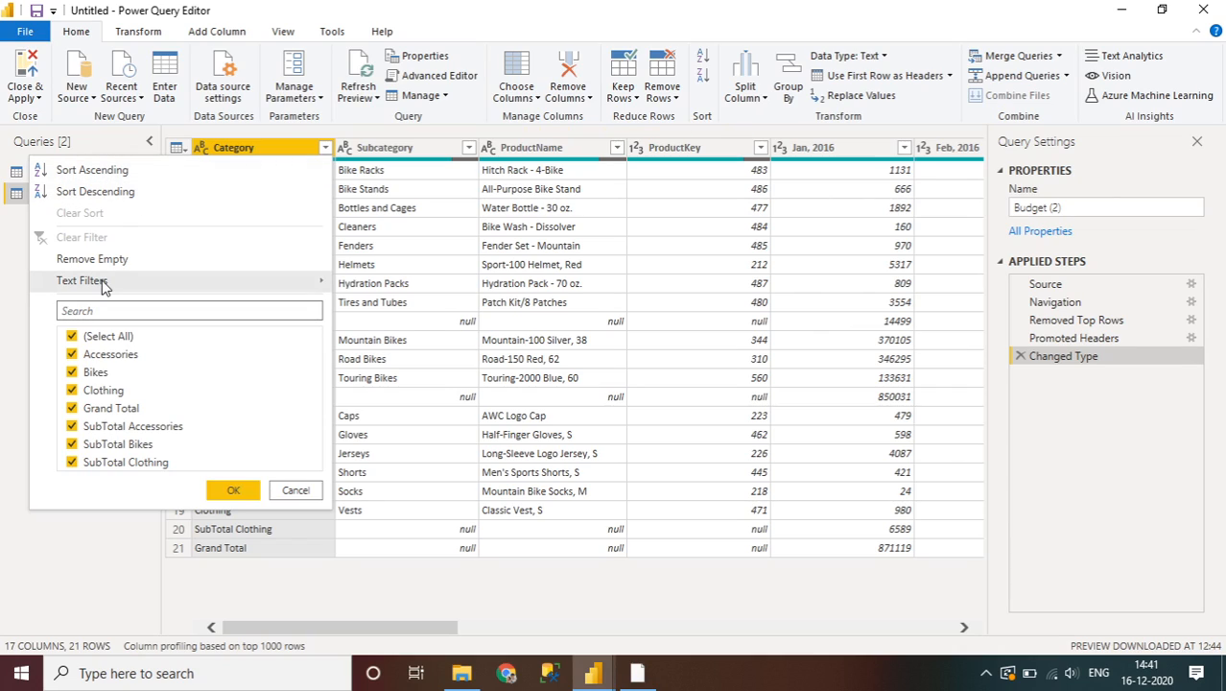
mouse_move(130, 289)
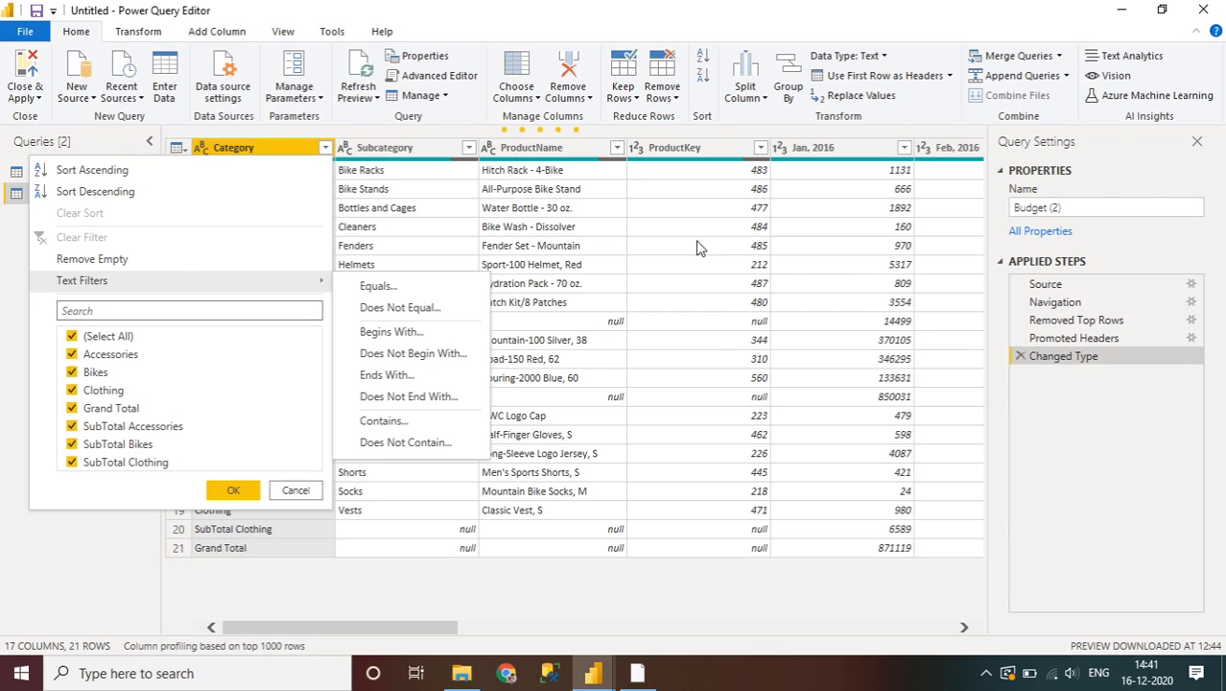
click(758, 154)
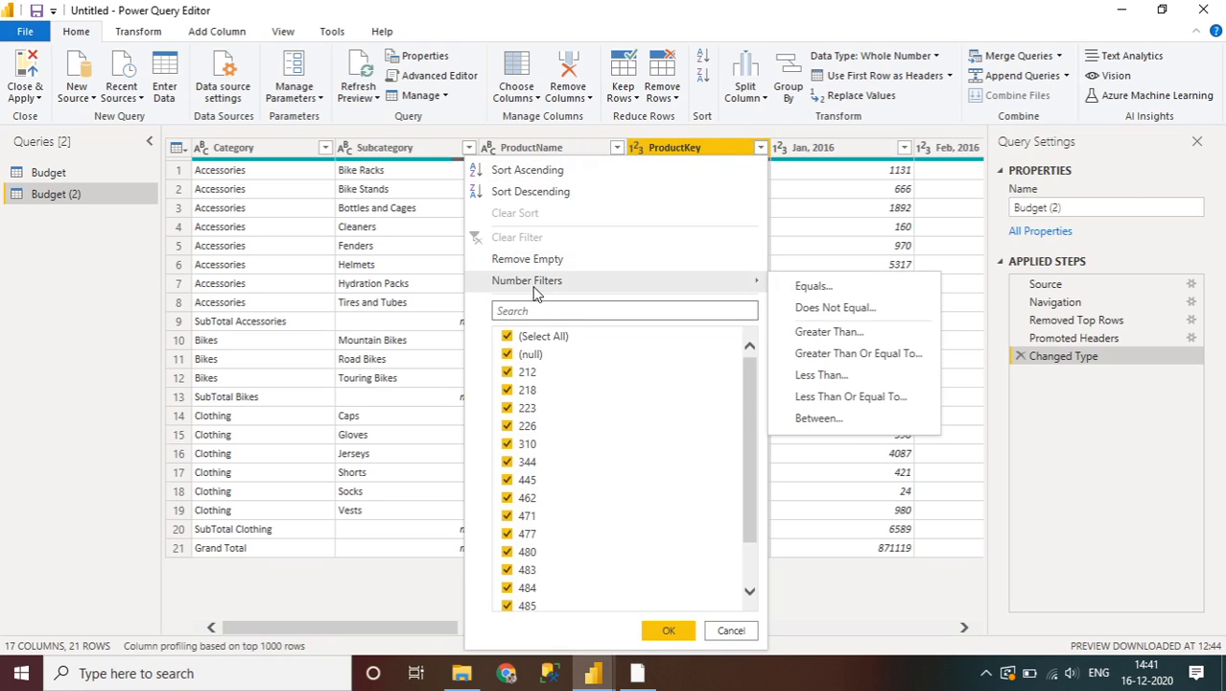
mouse_move(648, 291)
click(326, 219)
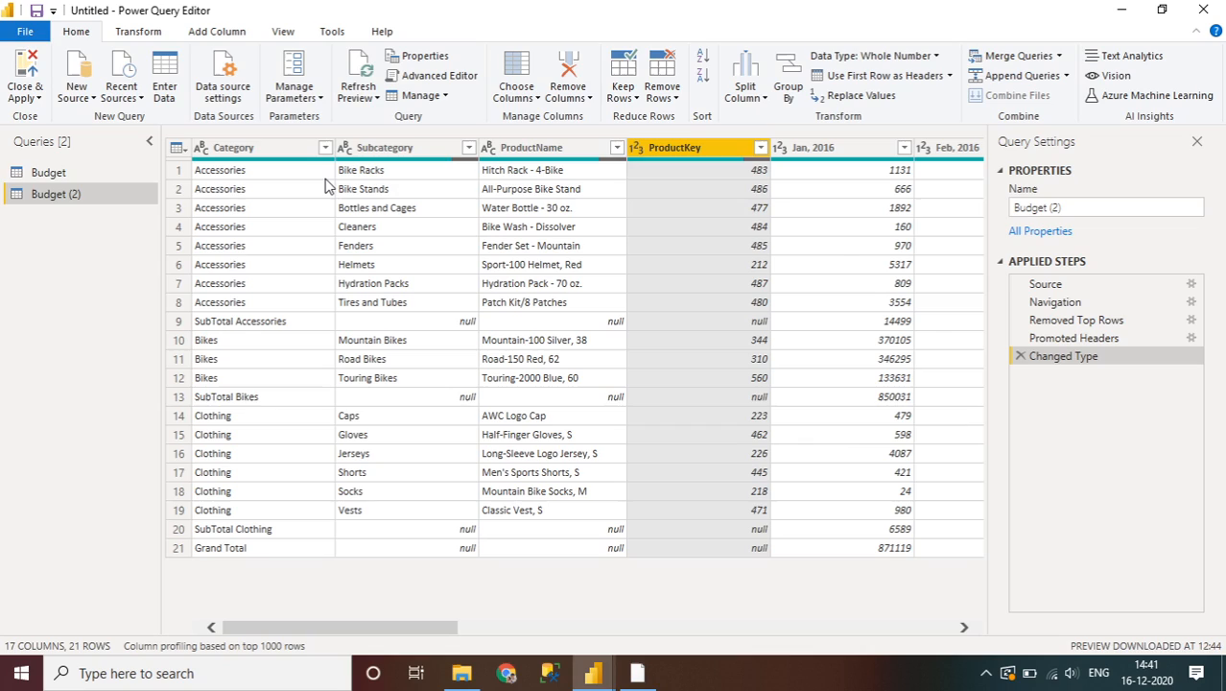
Filter the Category column to keep rows that do not contain "Total", and view the Changed Type step for comparison
click(326, 148)
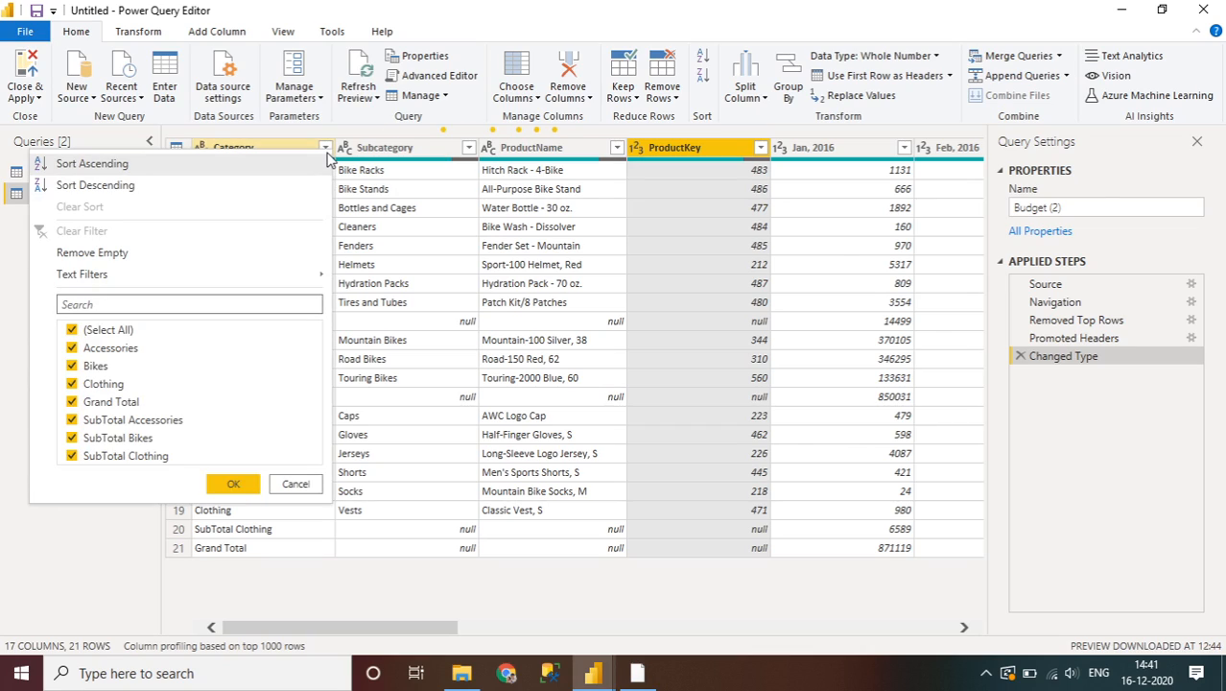
mouse_move(315, 273)
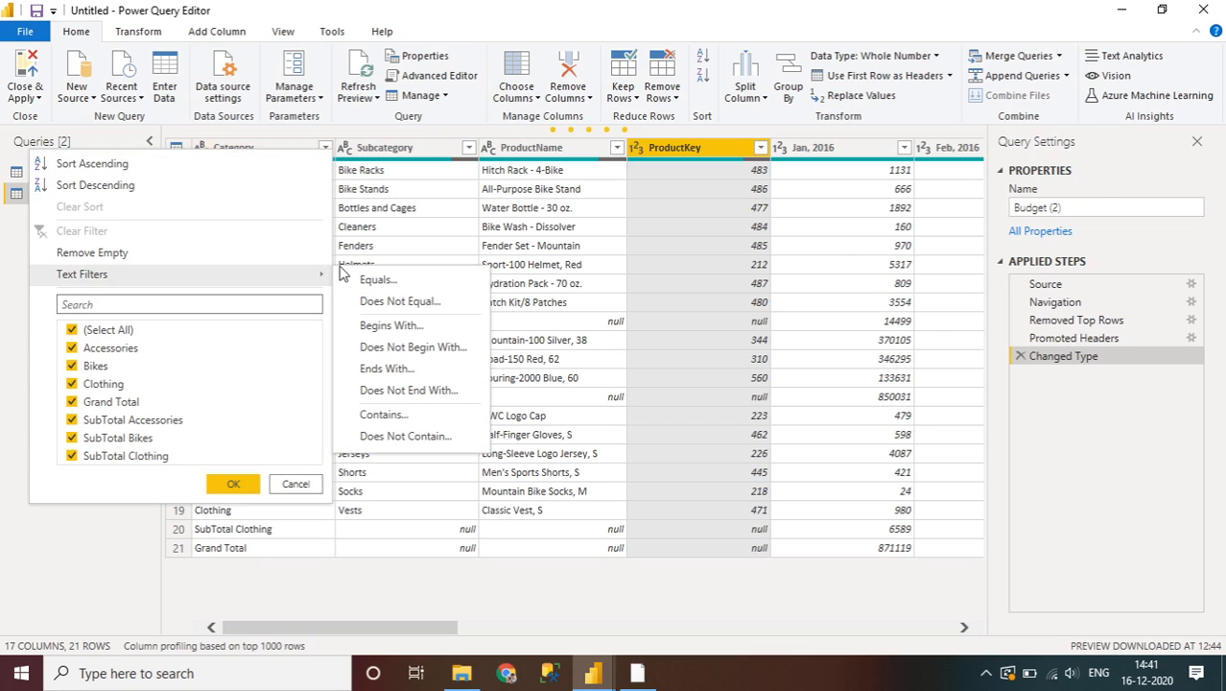
click(390, 301)
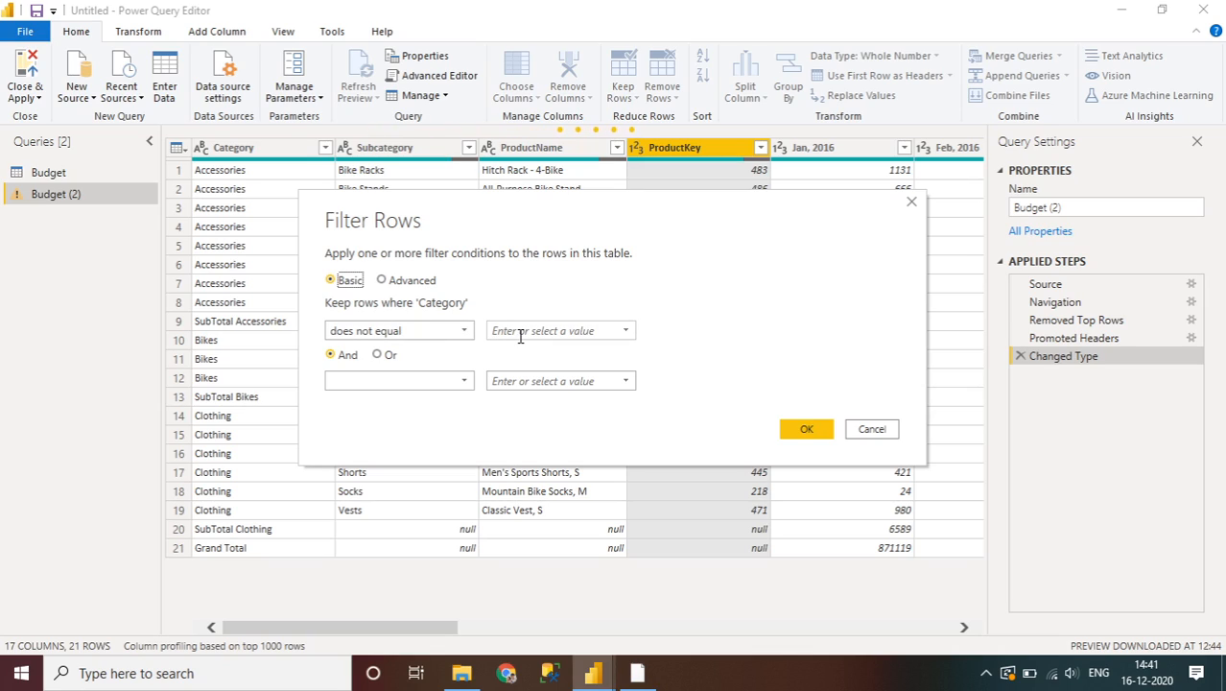
click(465, 335)
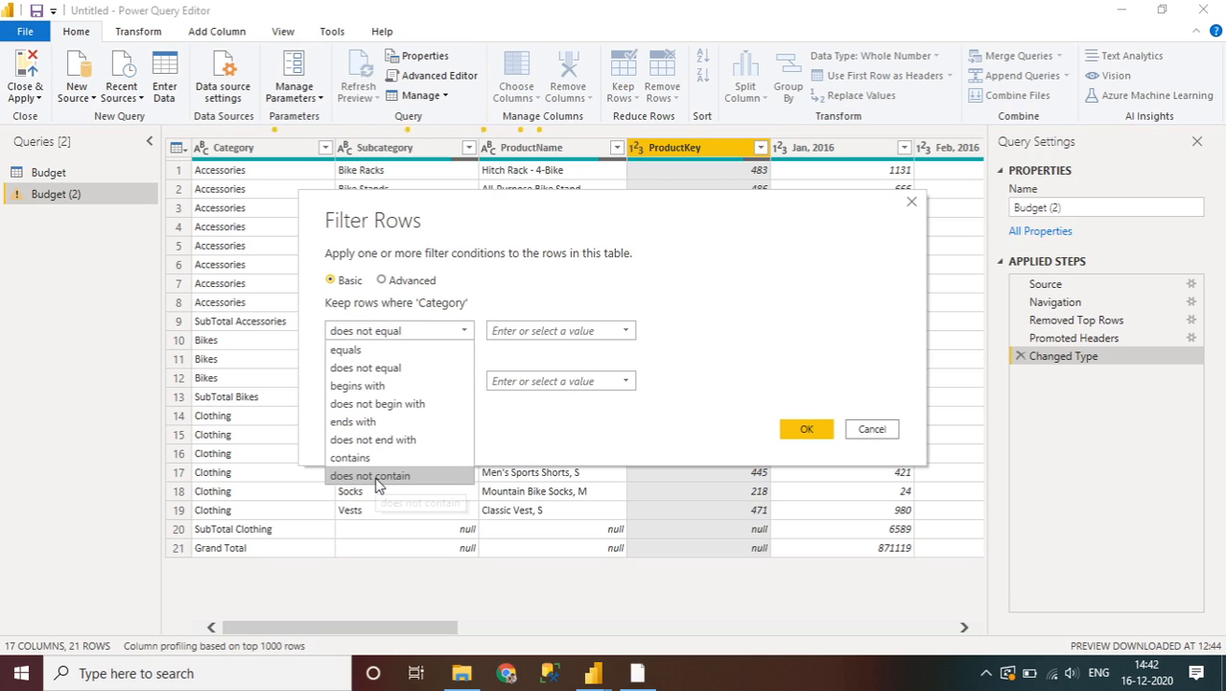
click(376, 480)
click(510, 332)
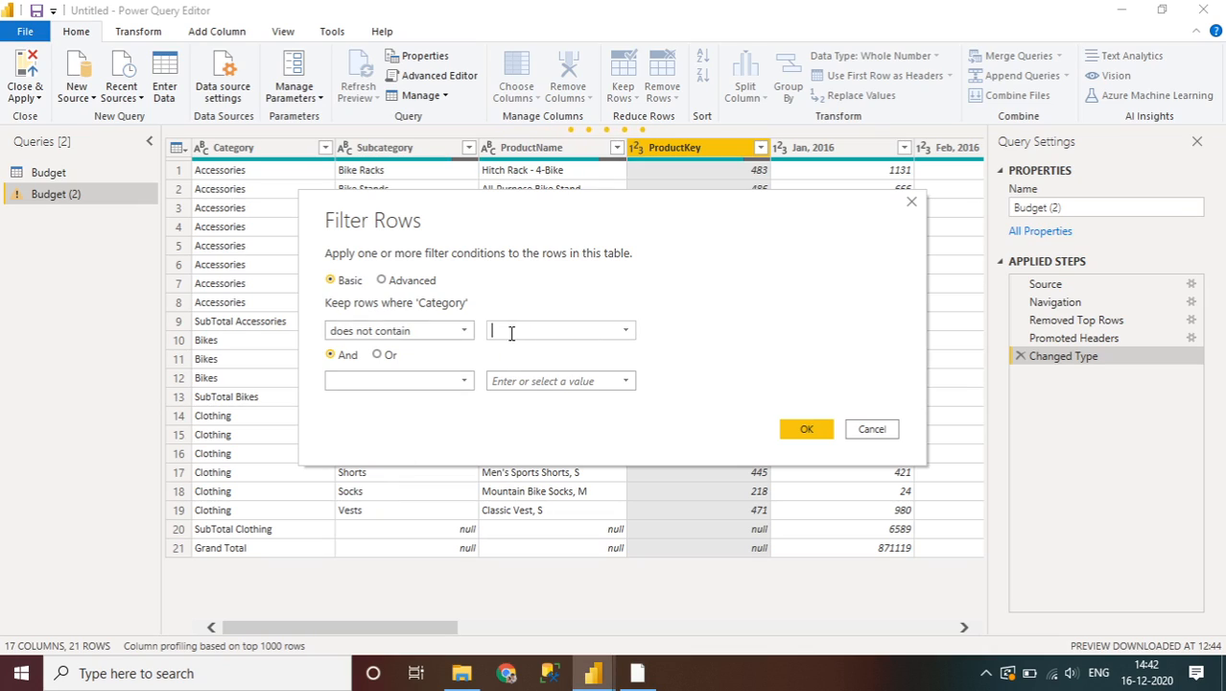
text(Total)
click(804, 434)
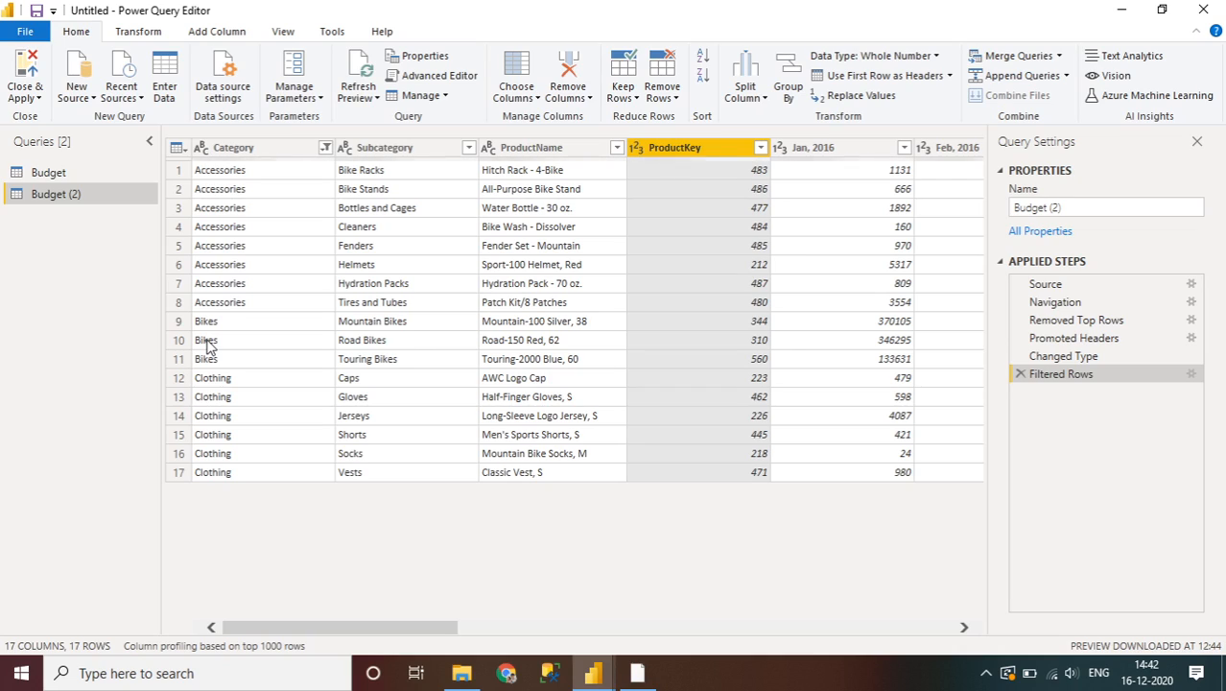
click(1086, 365)
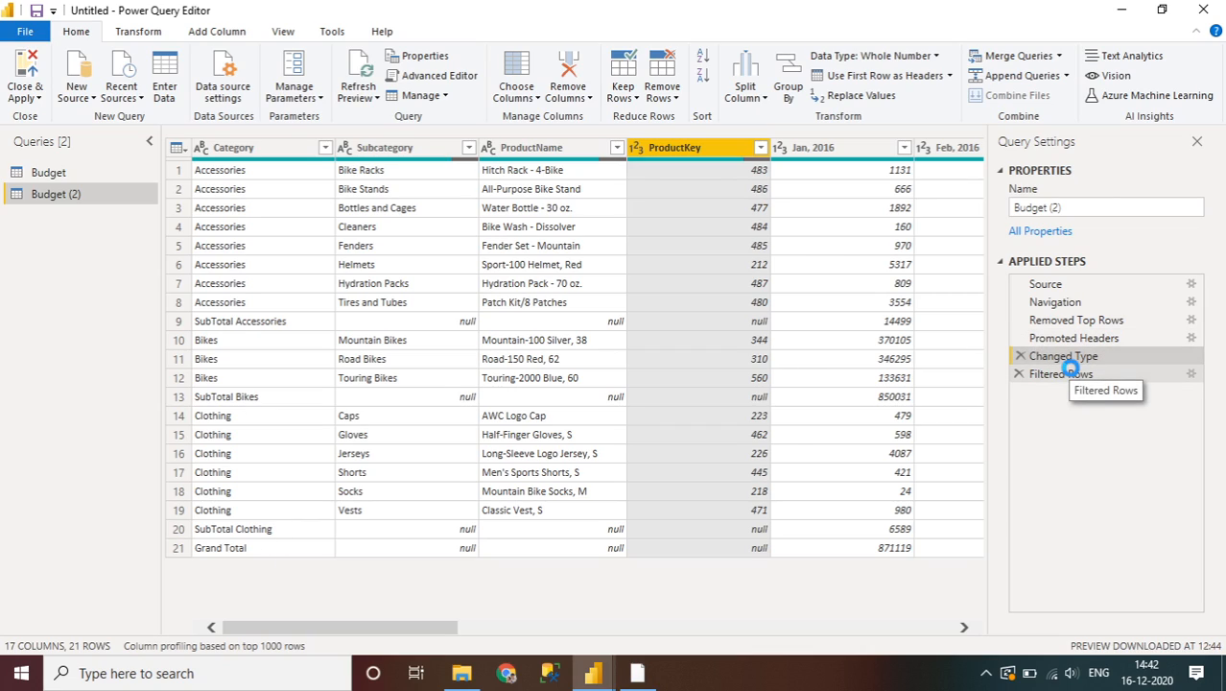
Return to the Filtered Rows step and examine the month columns from Jan, 2016 through Dec, 2016 and the Grand Total column
click(1073, 374)
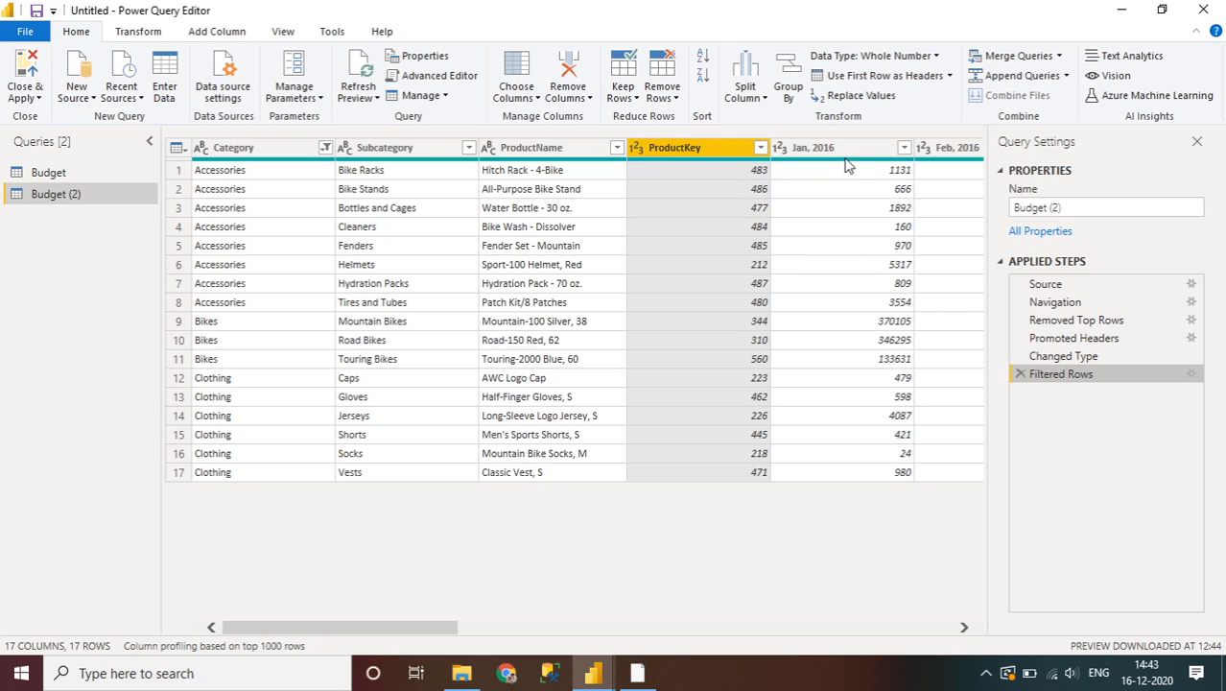
click(964, 627)
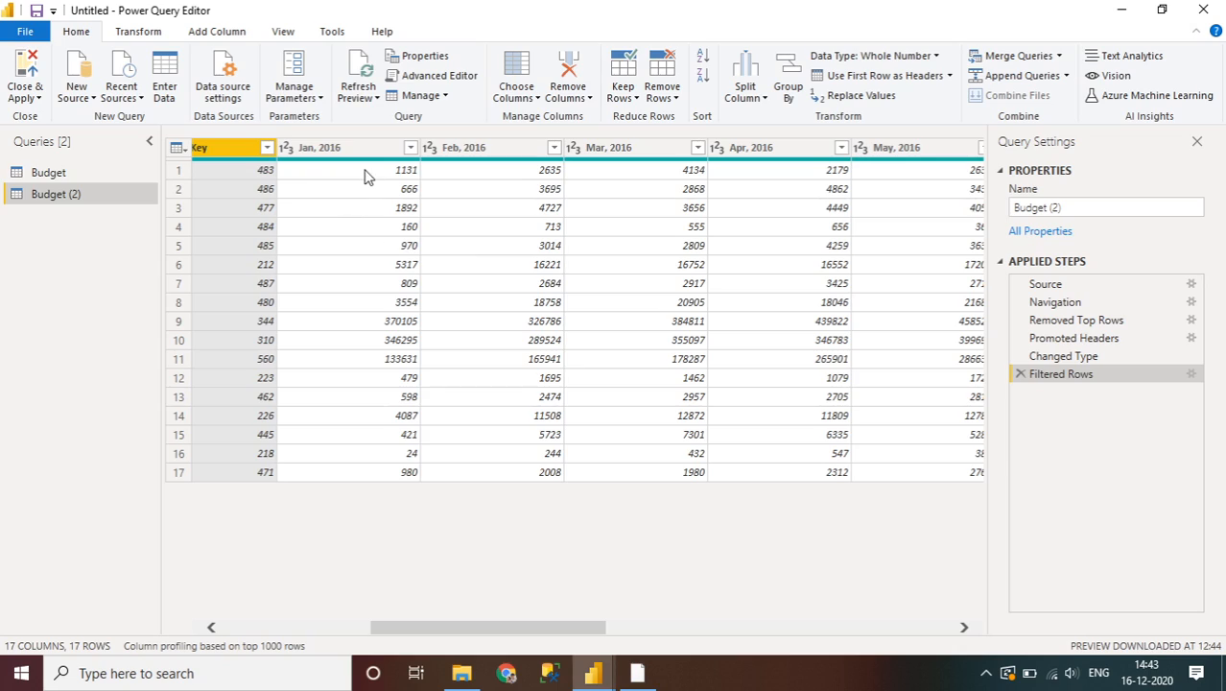
click(364, 173)
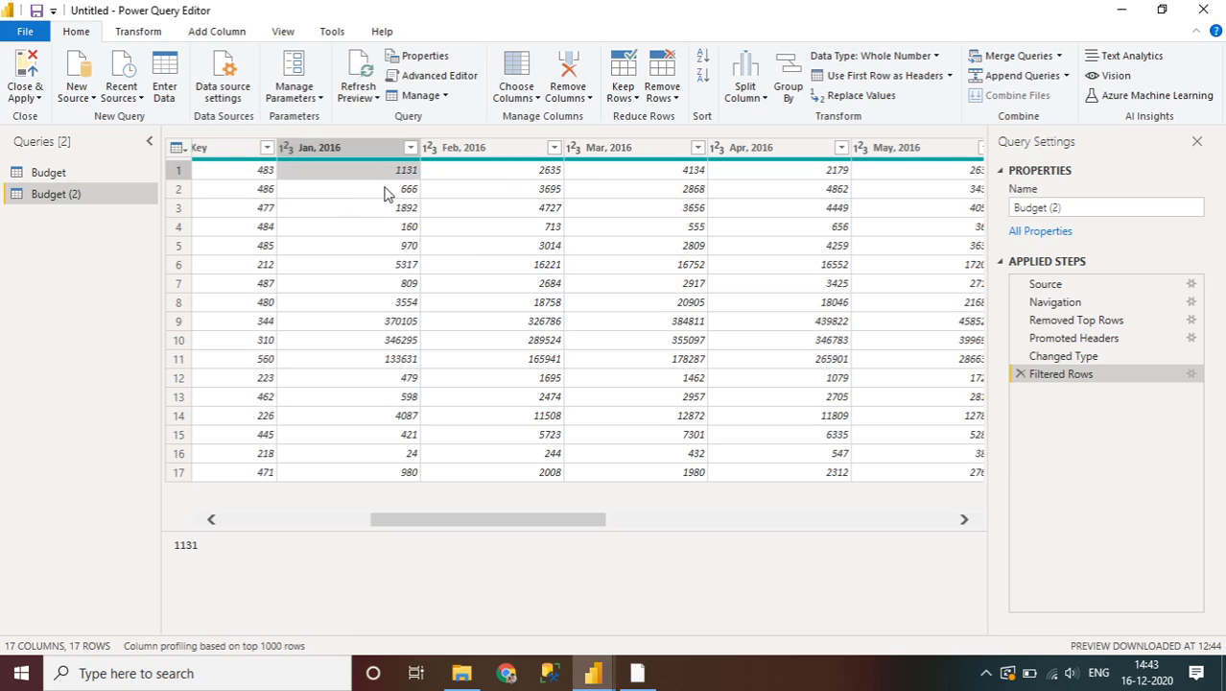
click(385, 191)
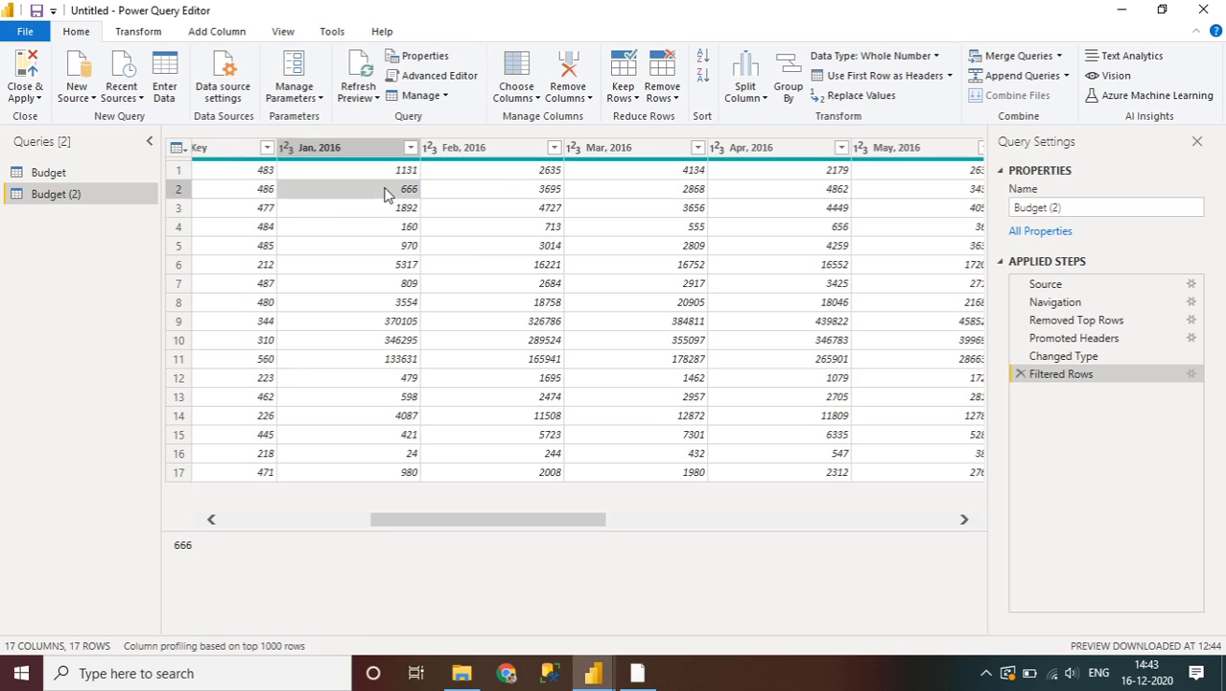
click(357, 153)
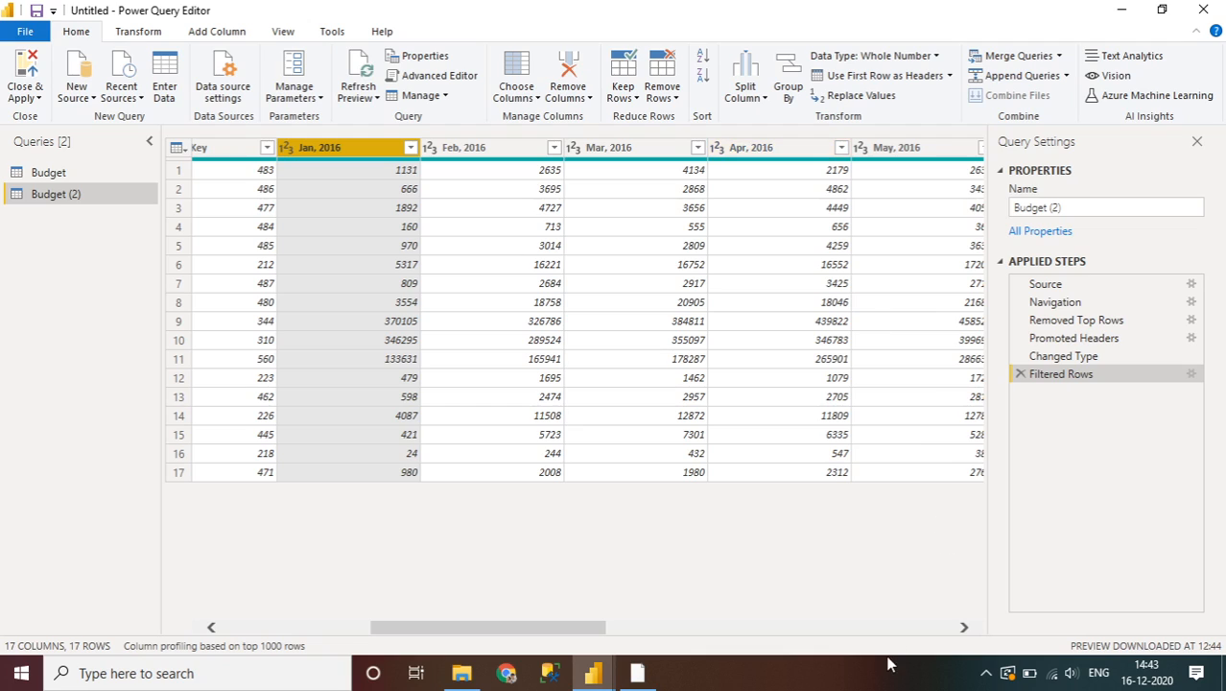
click(877, 630)
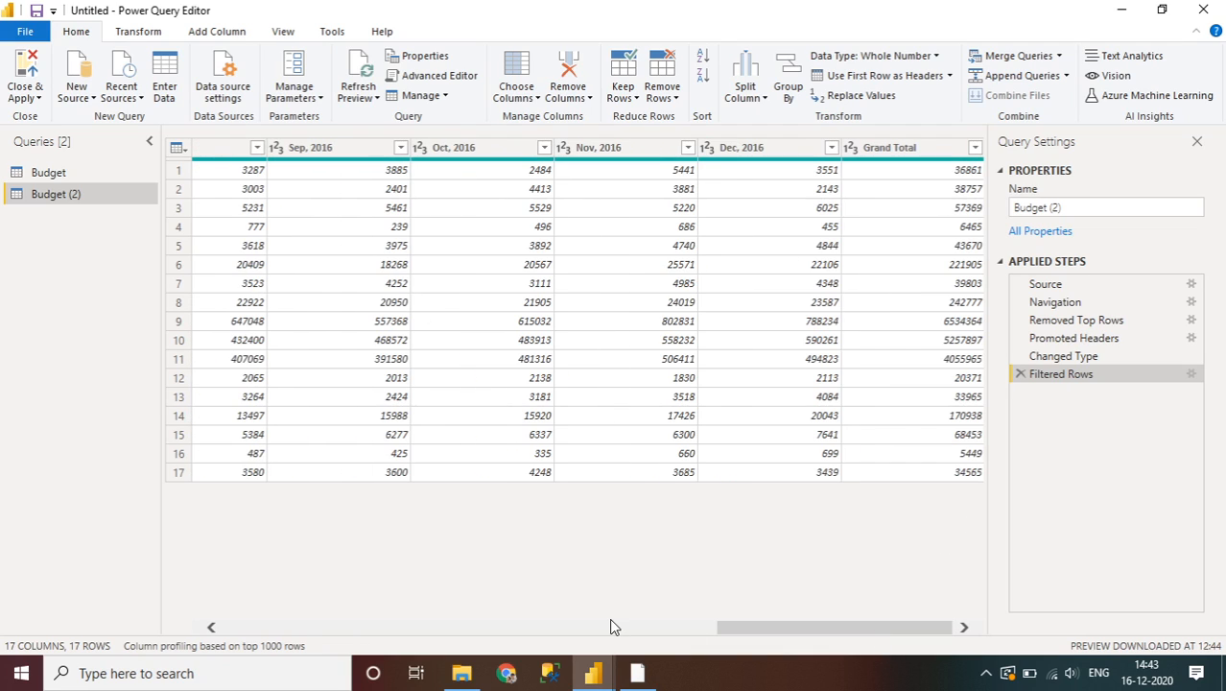
click(602, 631)
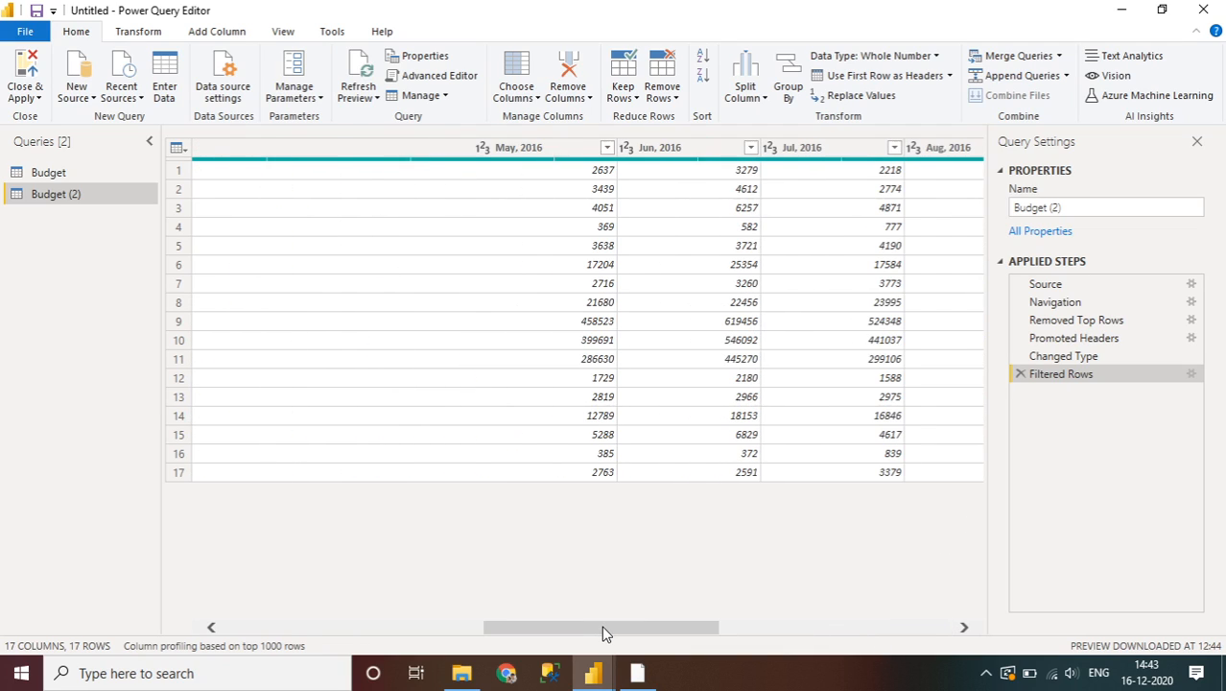
click(451, 635)
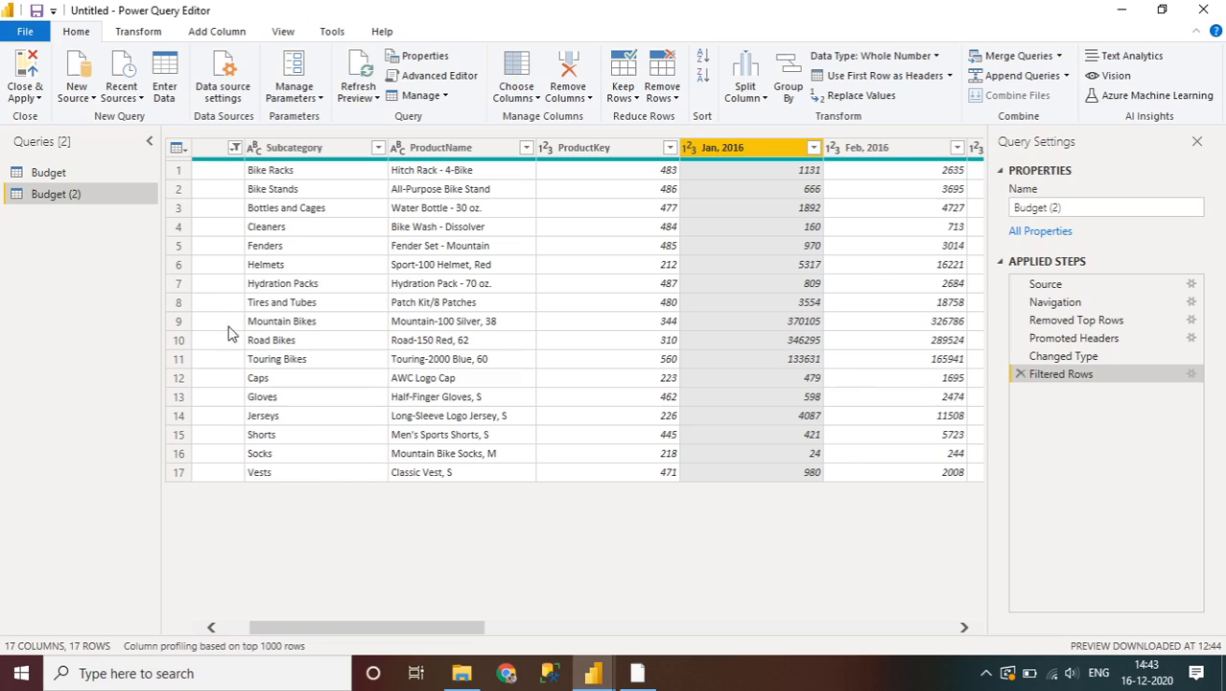
Examine how the Cleaners row spreads its budget values across separate month columns, from Jan, 2016 to Apr, 2016
click(281, 230)
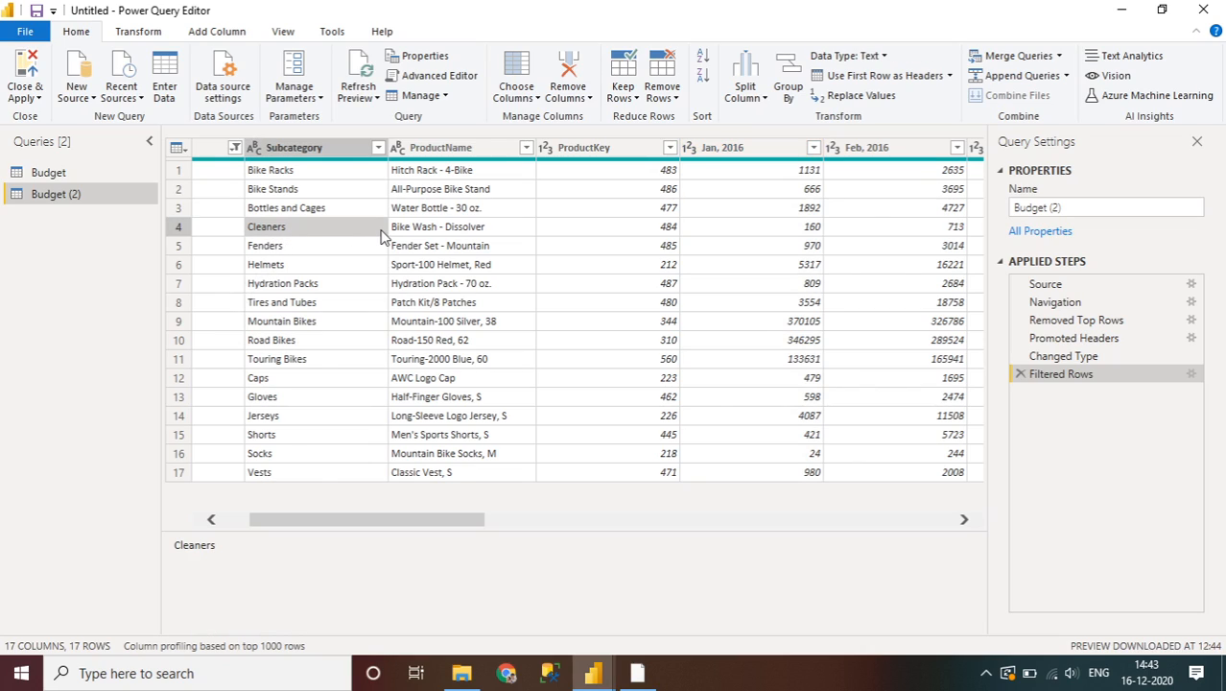
click(806, 230)
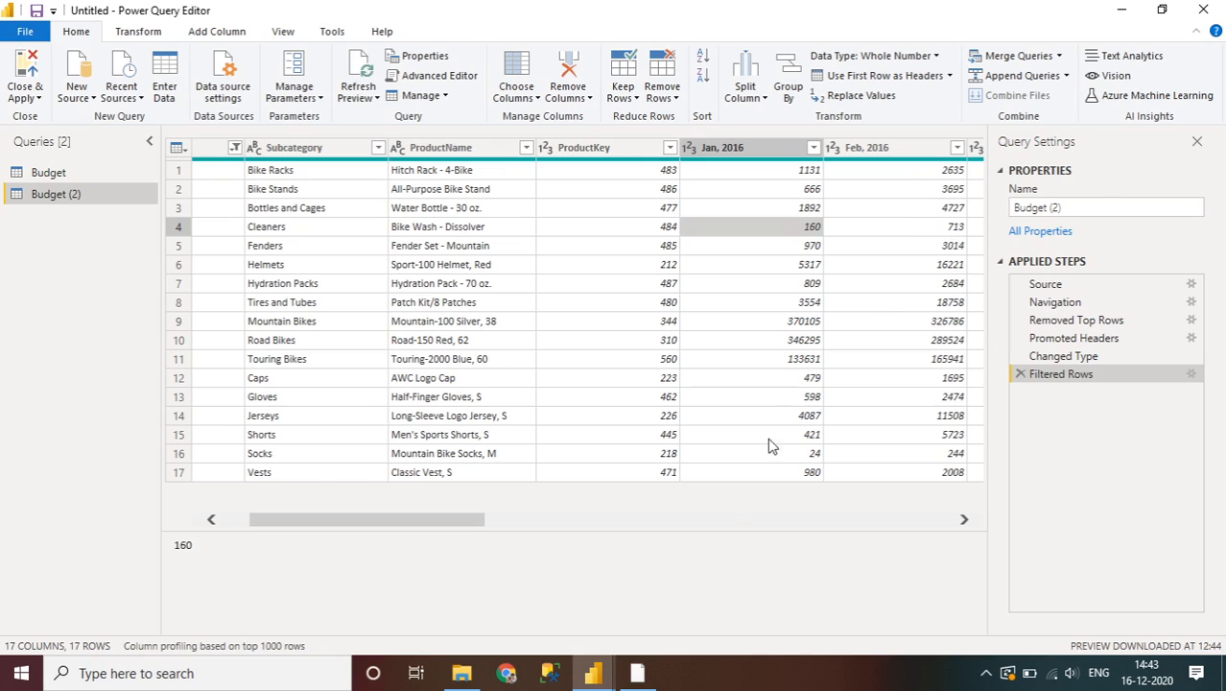
click(965, 519)
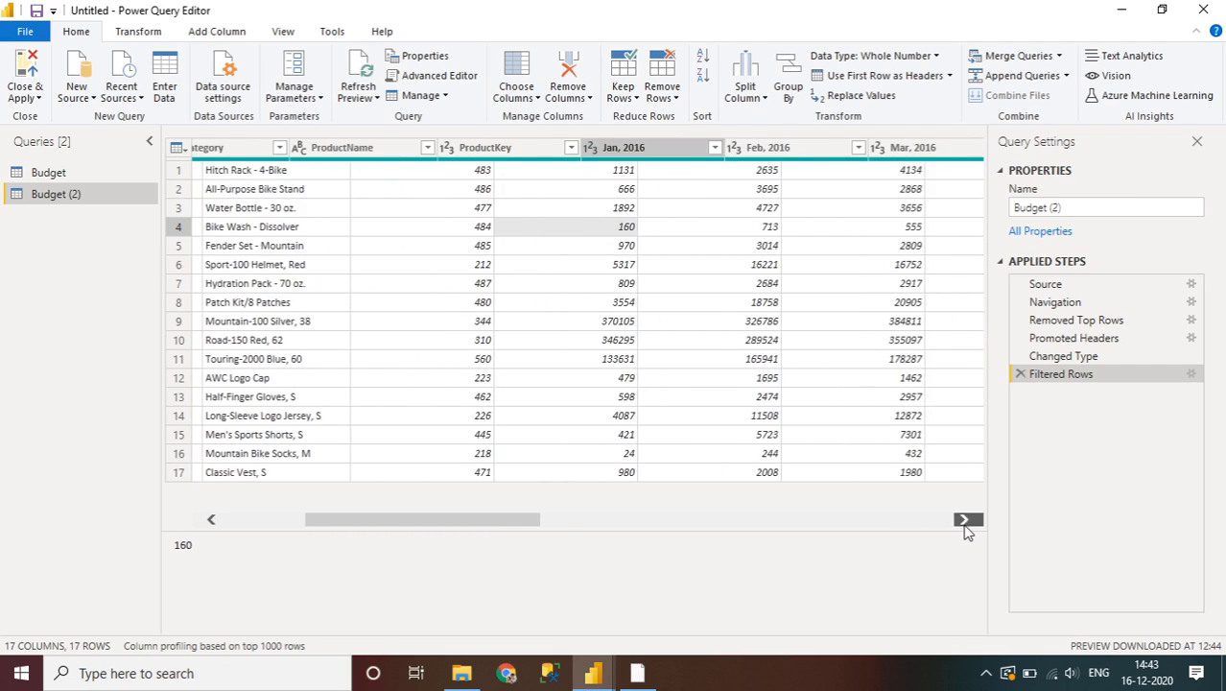
click(590, 231)
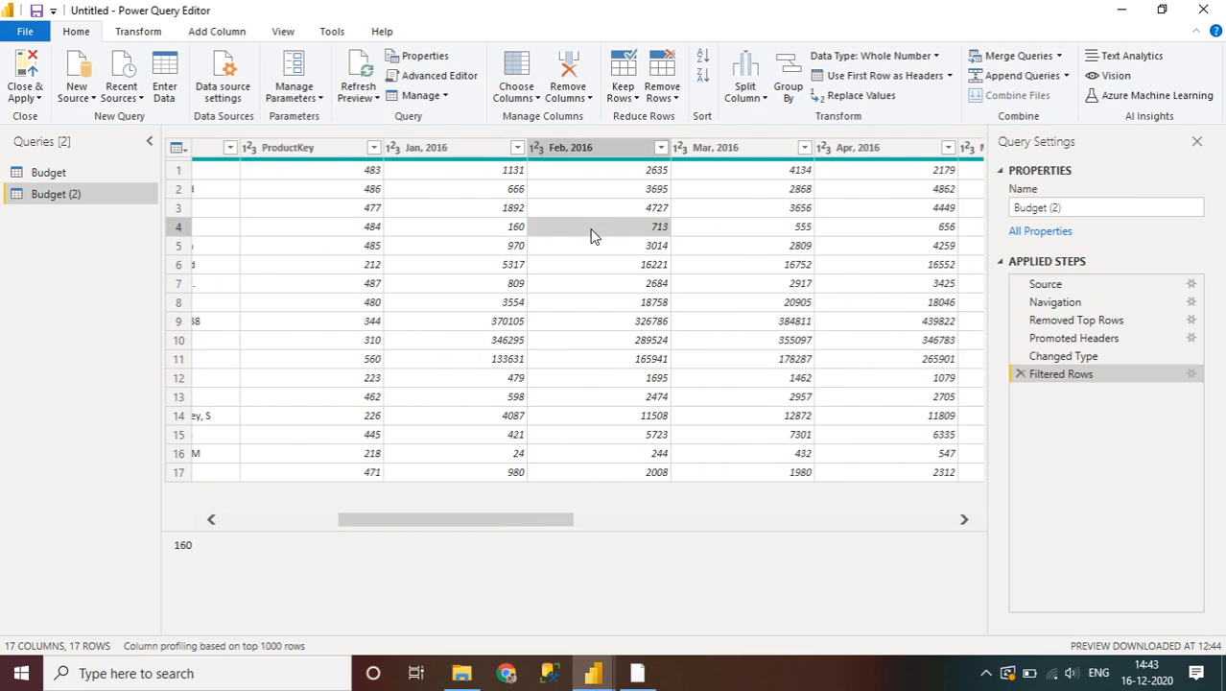
click(754, 224)
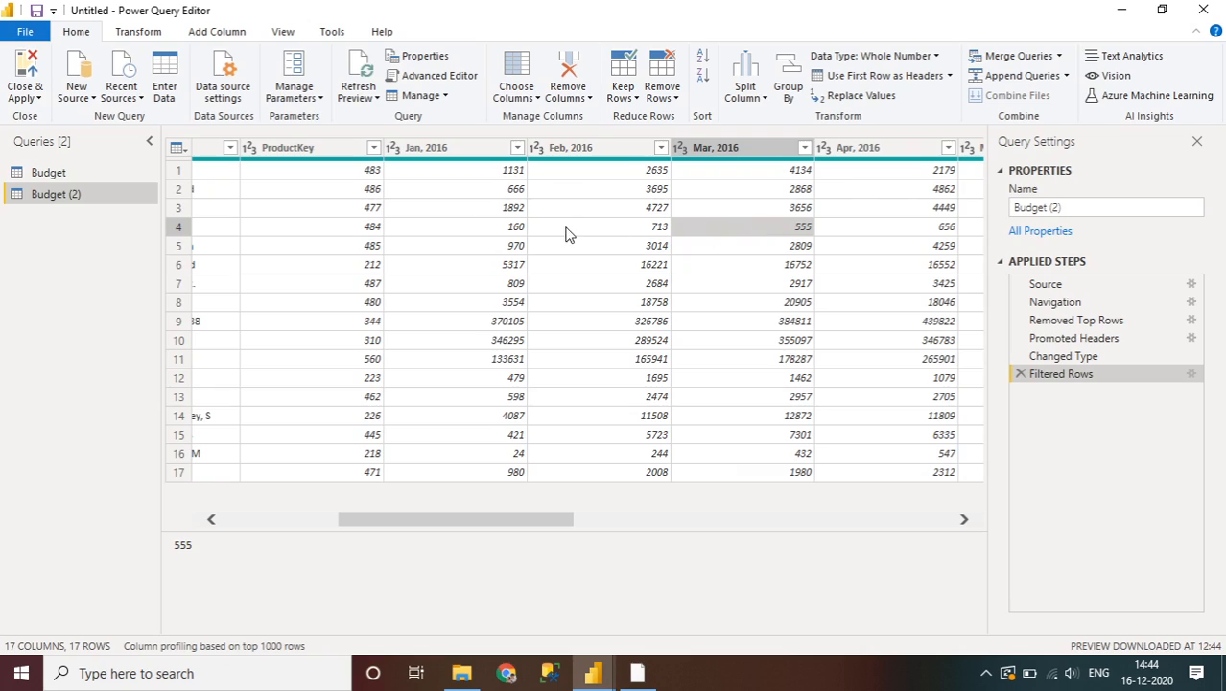
click(887, 239)
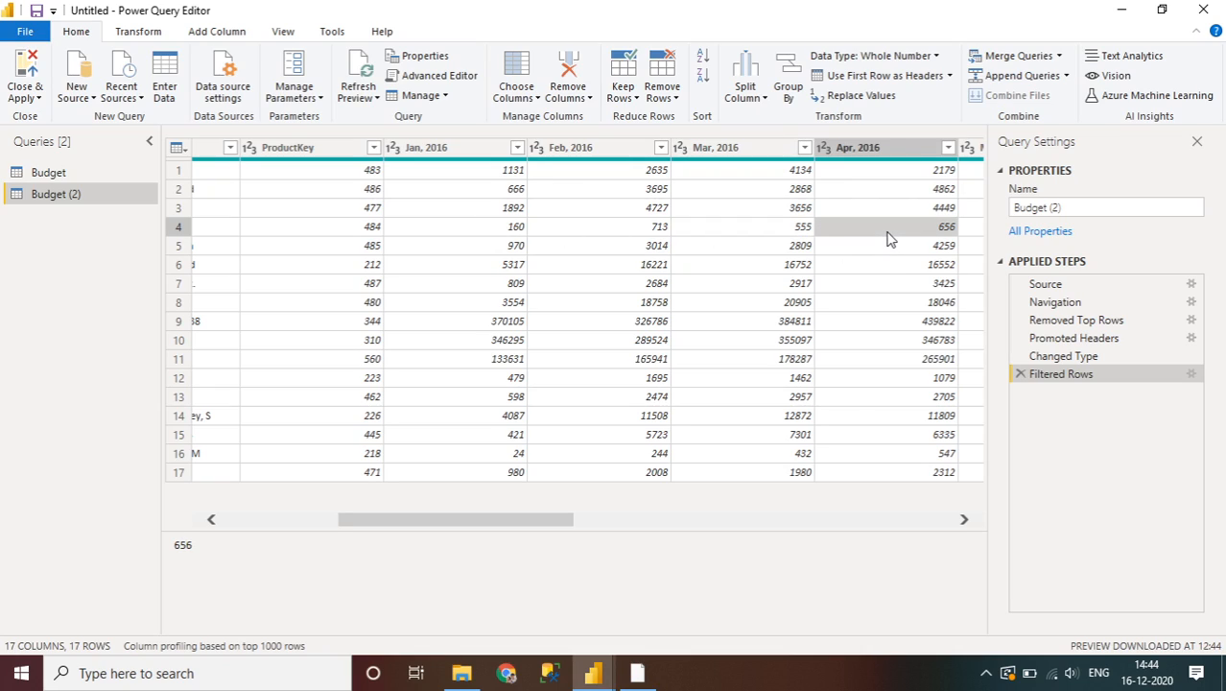
click(963, 526)
click(963, 526)
click(963, 526)
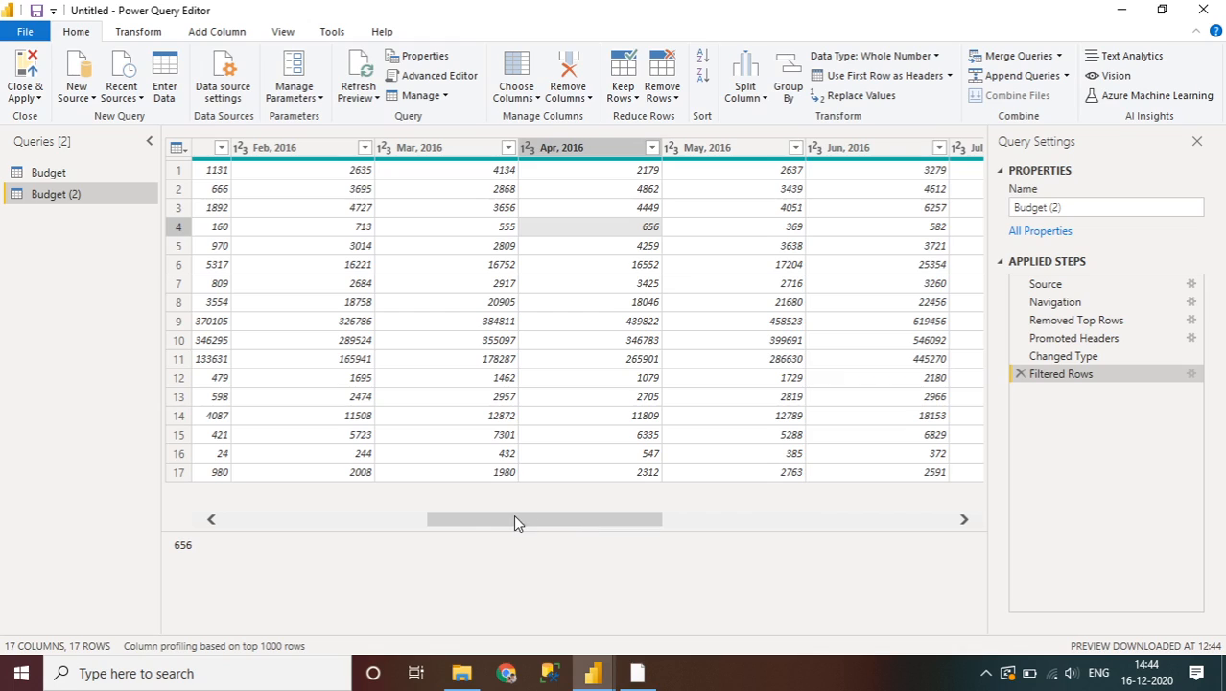
click(392, 521)
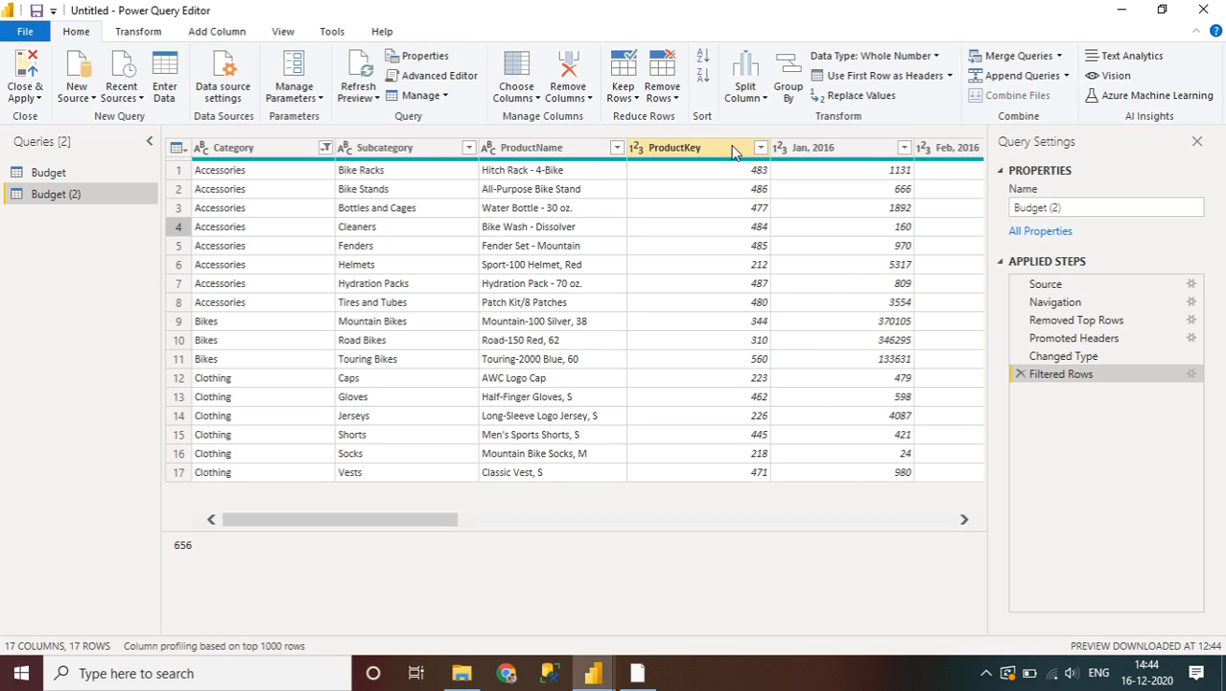
click(964, 519)
click(965, 519)
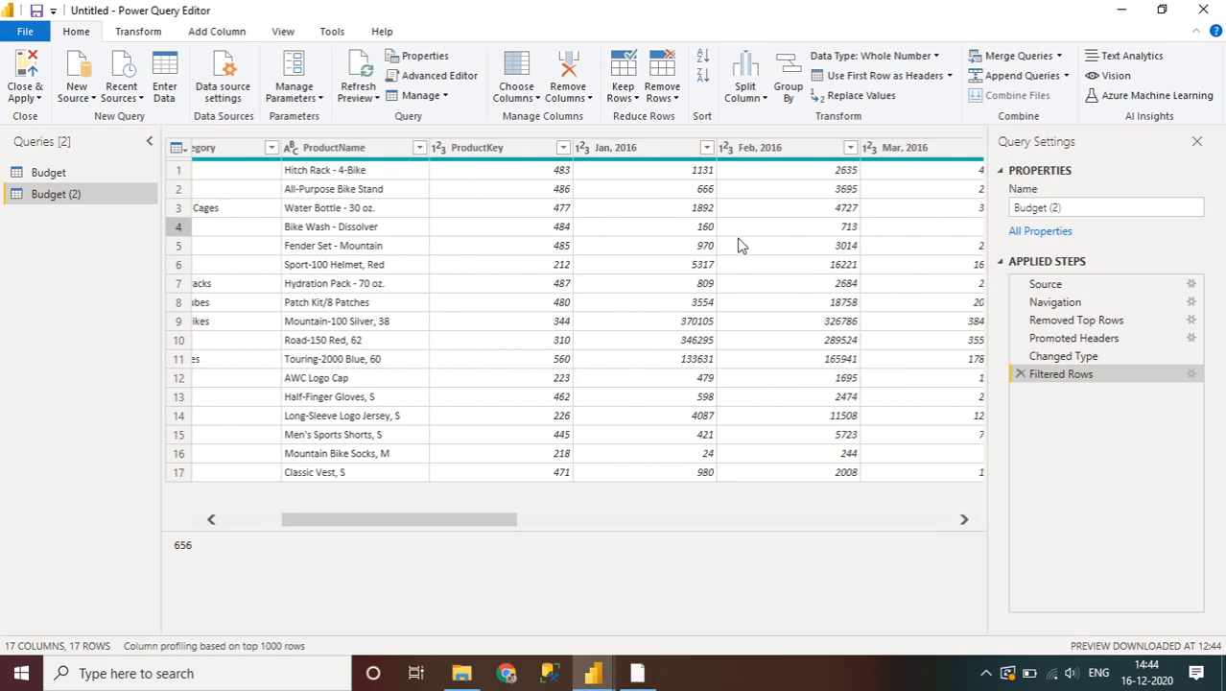
click(626, 149)
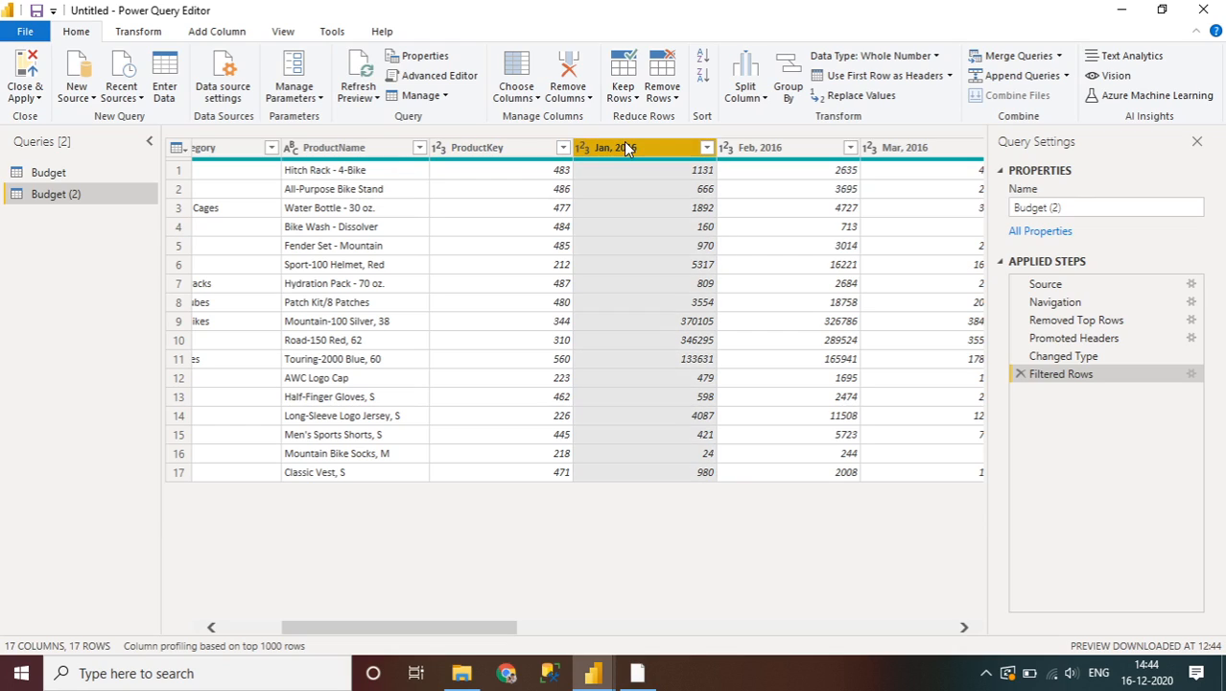
key(shift+Right)
key(shift+Right)
key(shift+Right)
key(shift+Right)
key(shift+Right)
key(shift+Right)
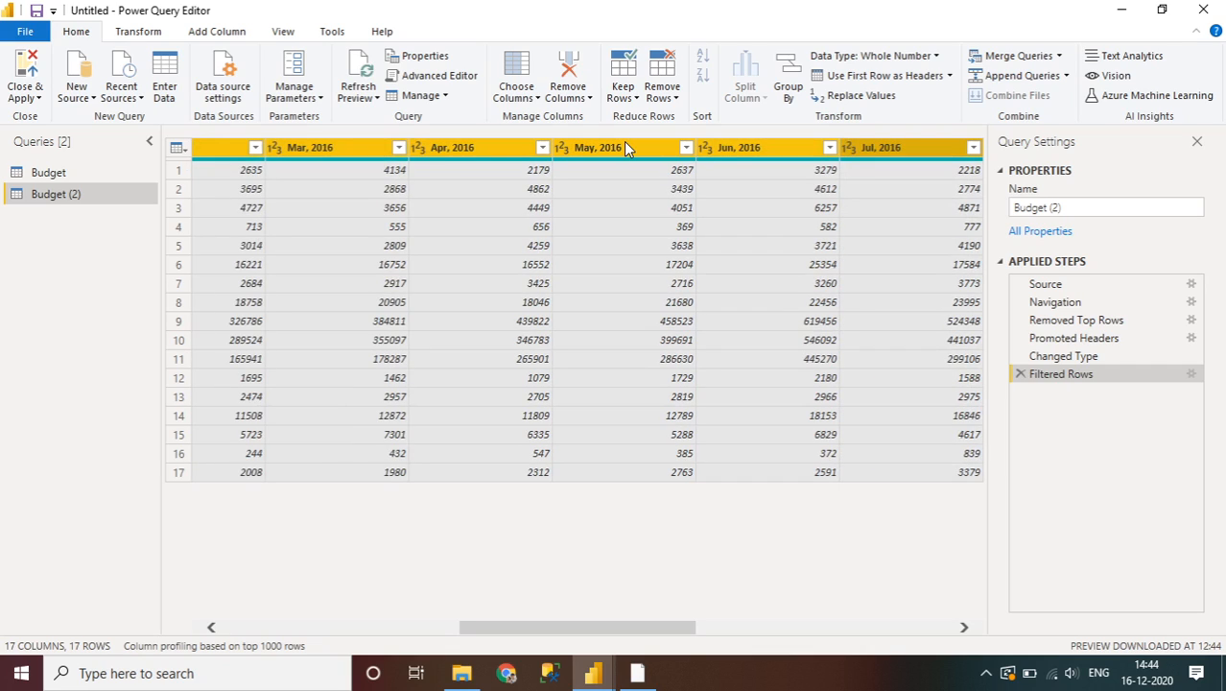
key(shift+Right)
key(shift+Right)
key(shift+Right)
key(shift+Right)
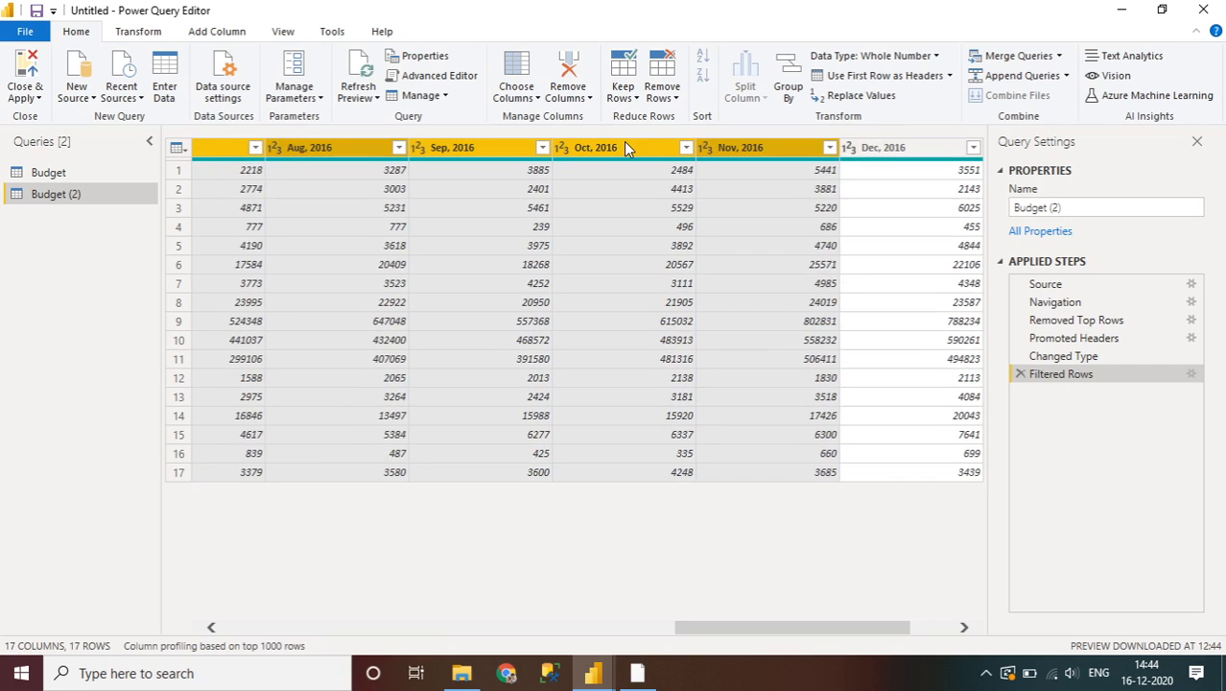
key(shift+Right)
key(shift+Right)
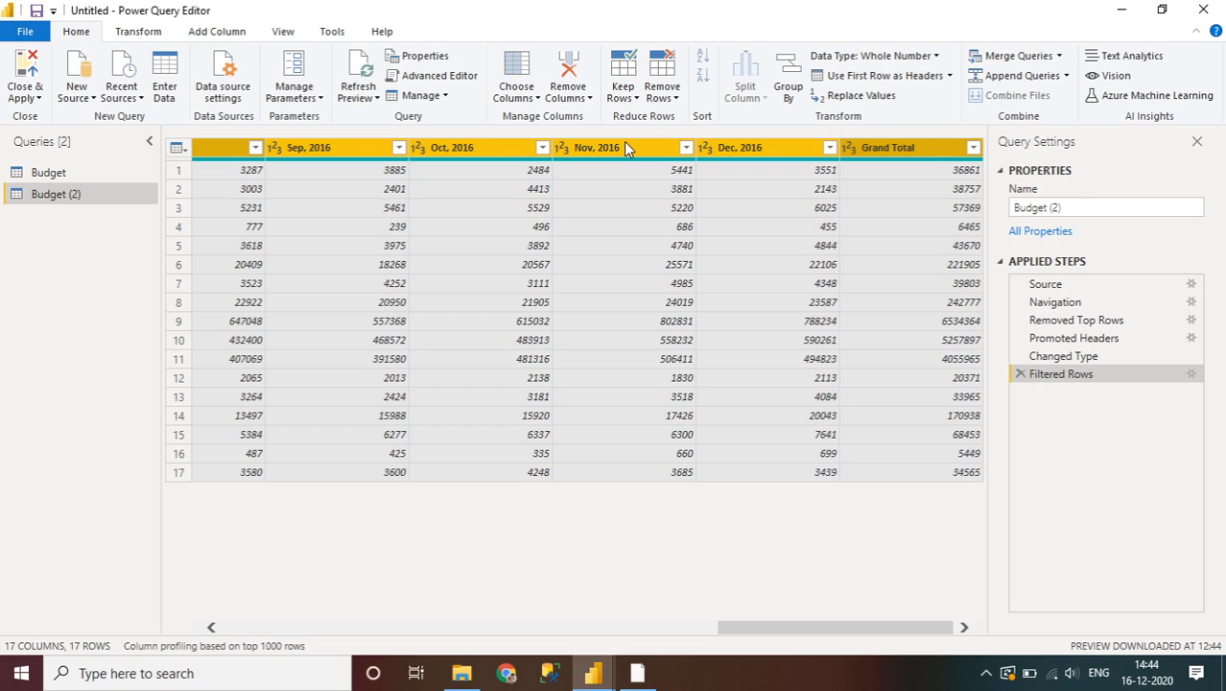
Remove the Grand Total column from the Budget (2) query
click(930, 156)
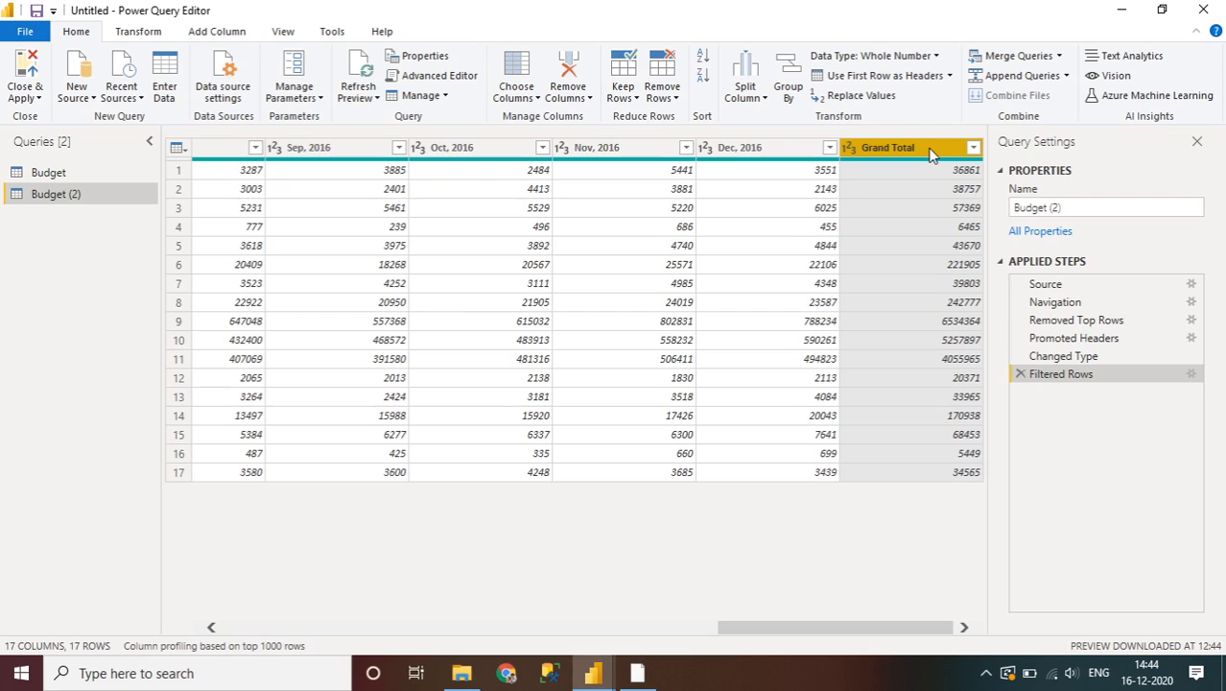
click(576, 74)
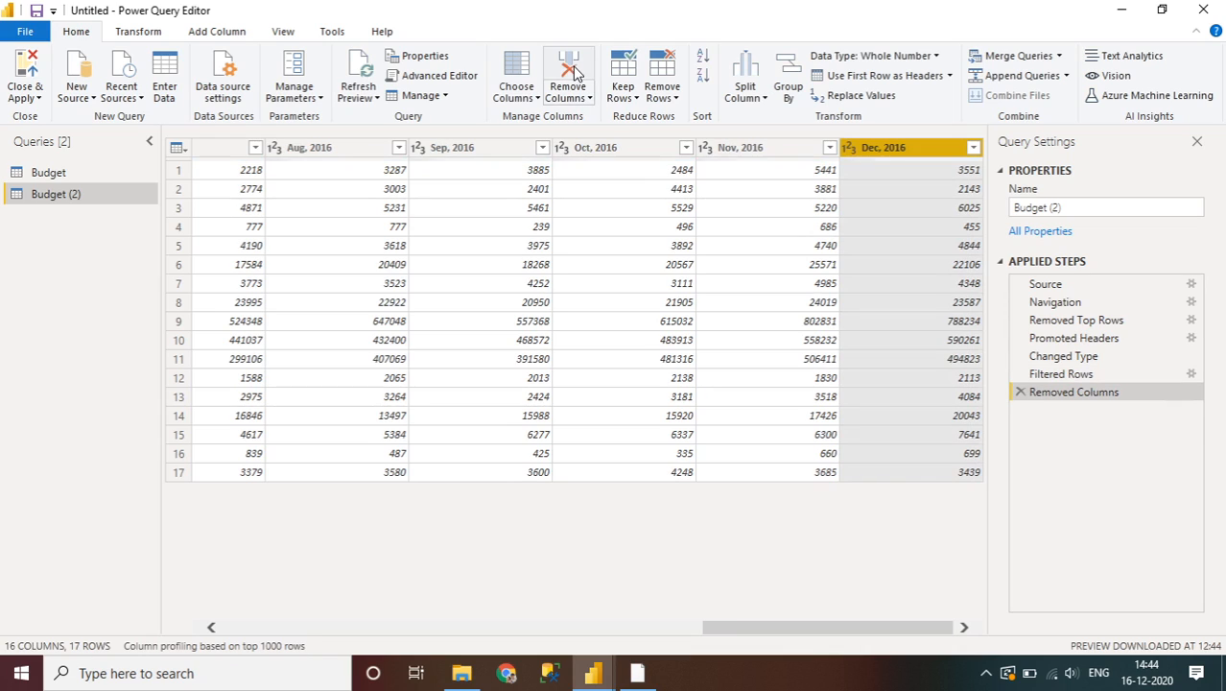
Unpivot the twelve month columns from Jan, 2016 through Dec, 2016 into attribute-value pairs and review the resulting rows
click(608, 629)
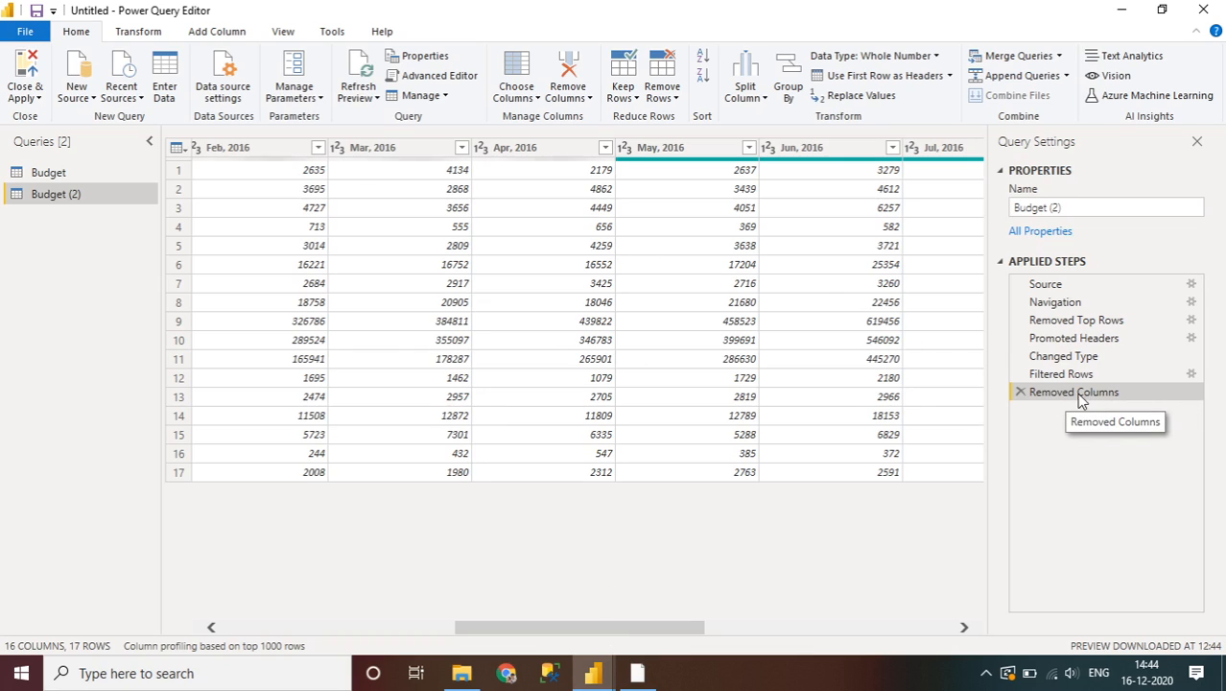
click(212, 628)
click(212, 627)
click(212, 628)
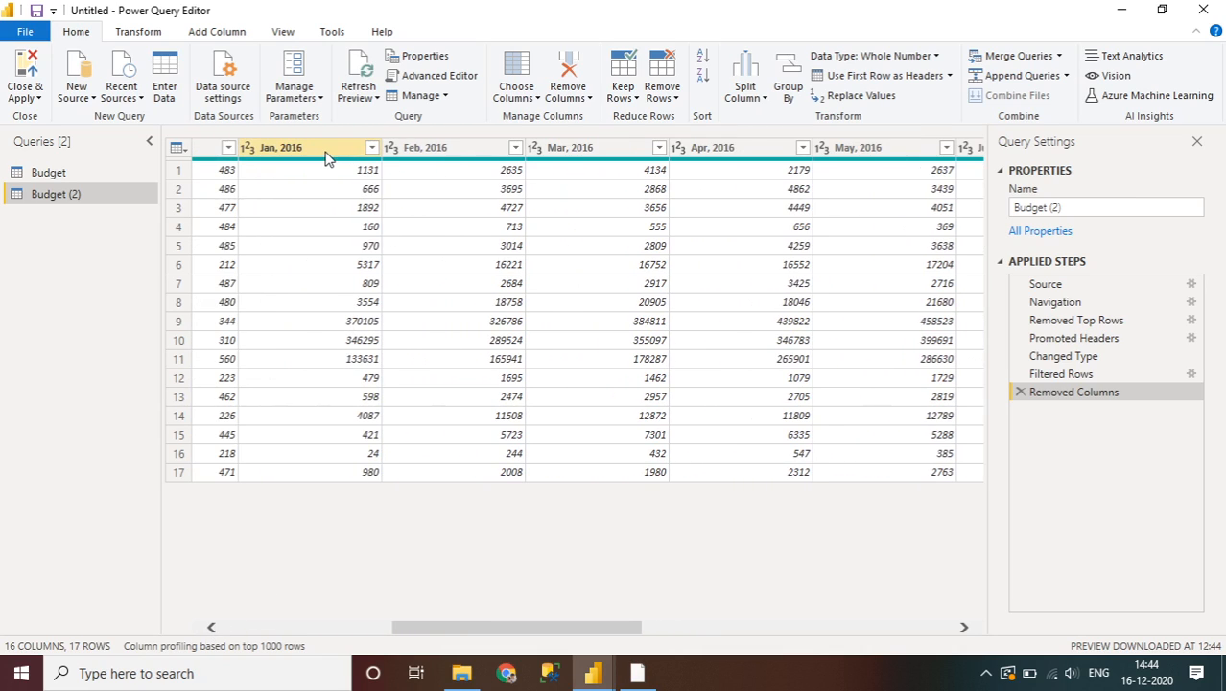
click(326, 158)
key(shift+Right)
key(shift+Right)
key(shift+Right)
key(shift+Right)
key(shift+Right)
key(shift+Right)
key(shift+Right)
key(shift+Right)
key(shift+Right)
key(shift+Right)
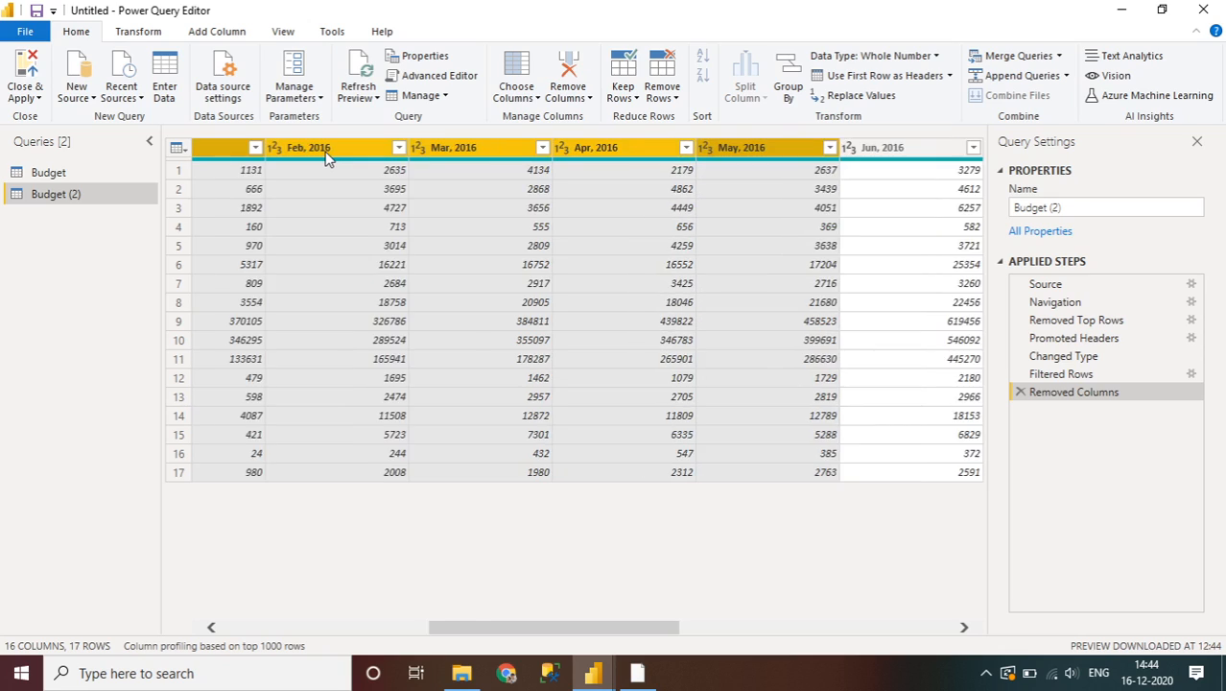
key(shift+Right)
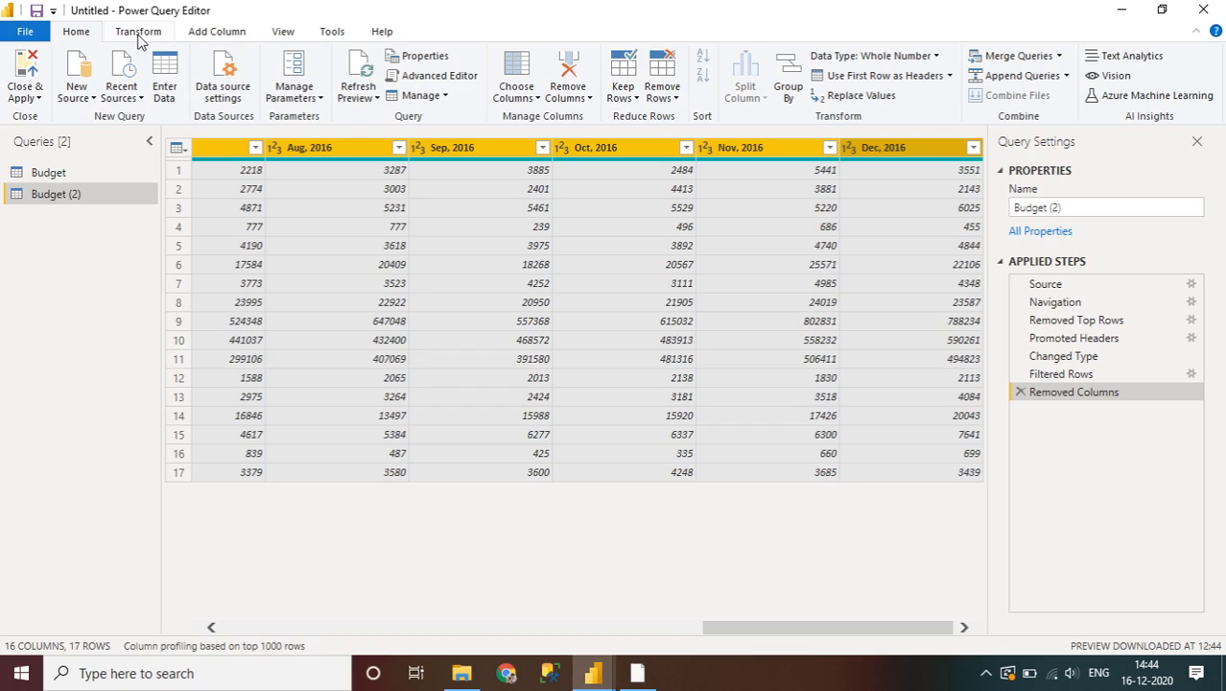
click(138, 34)
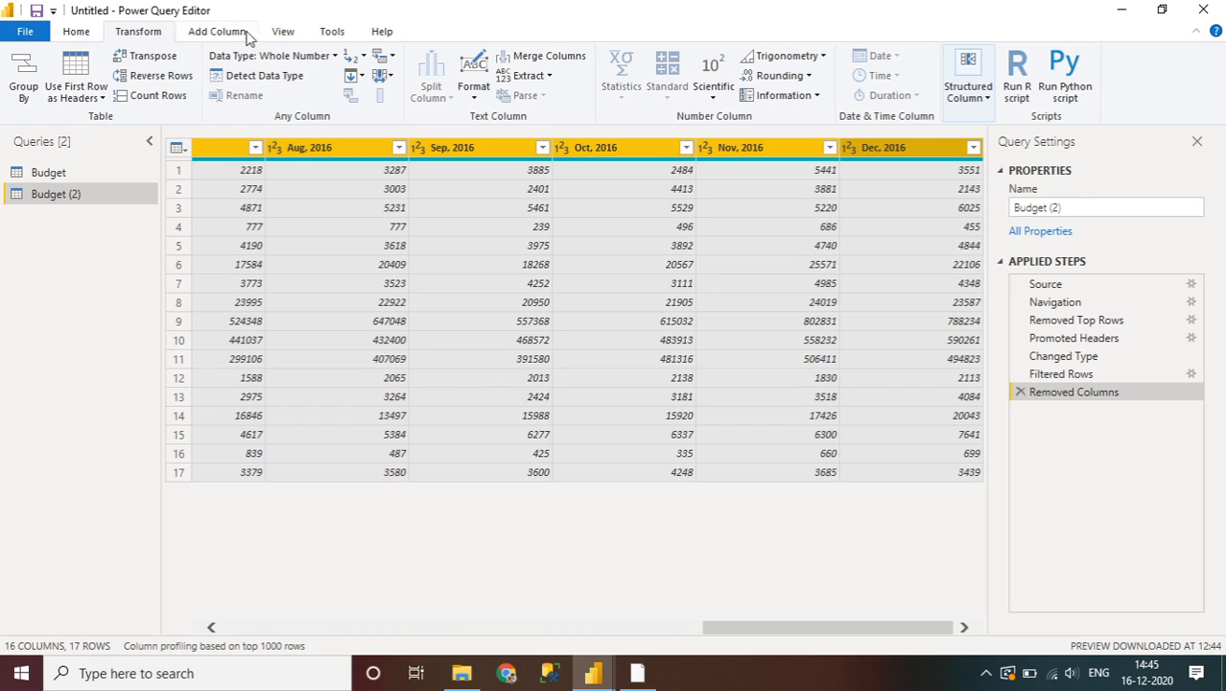
click(75, 37)
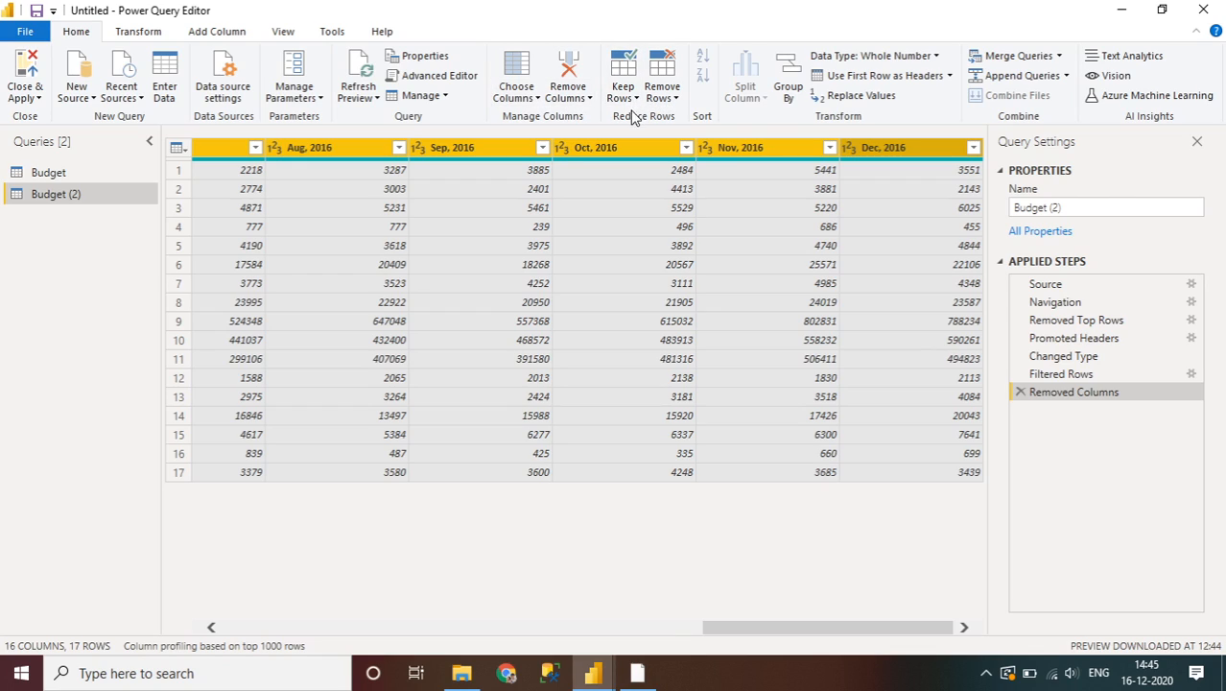
click(151, 34)
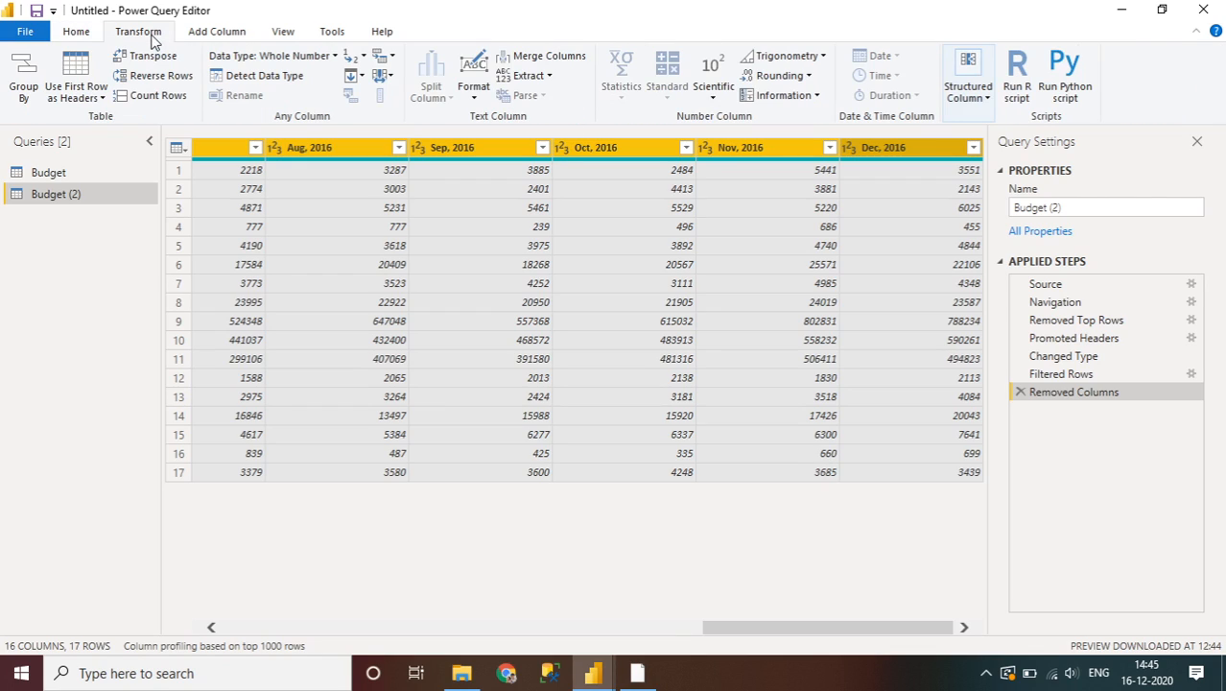
click(986, 674)
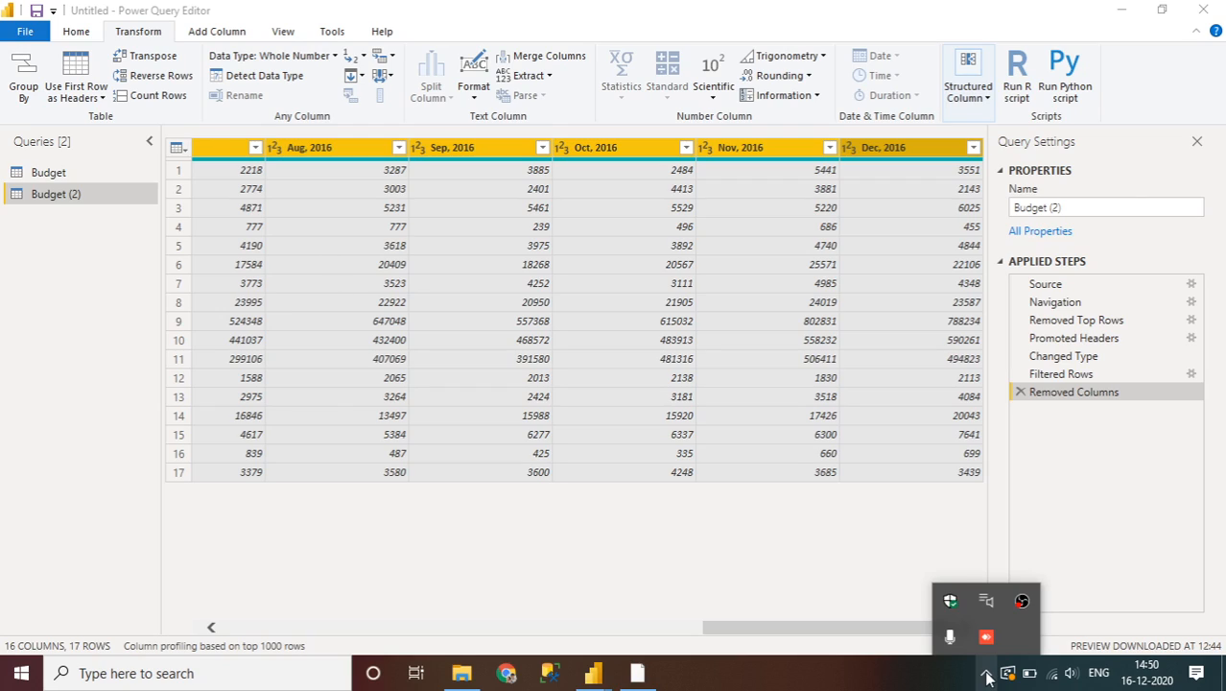
click(643, 568)
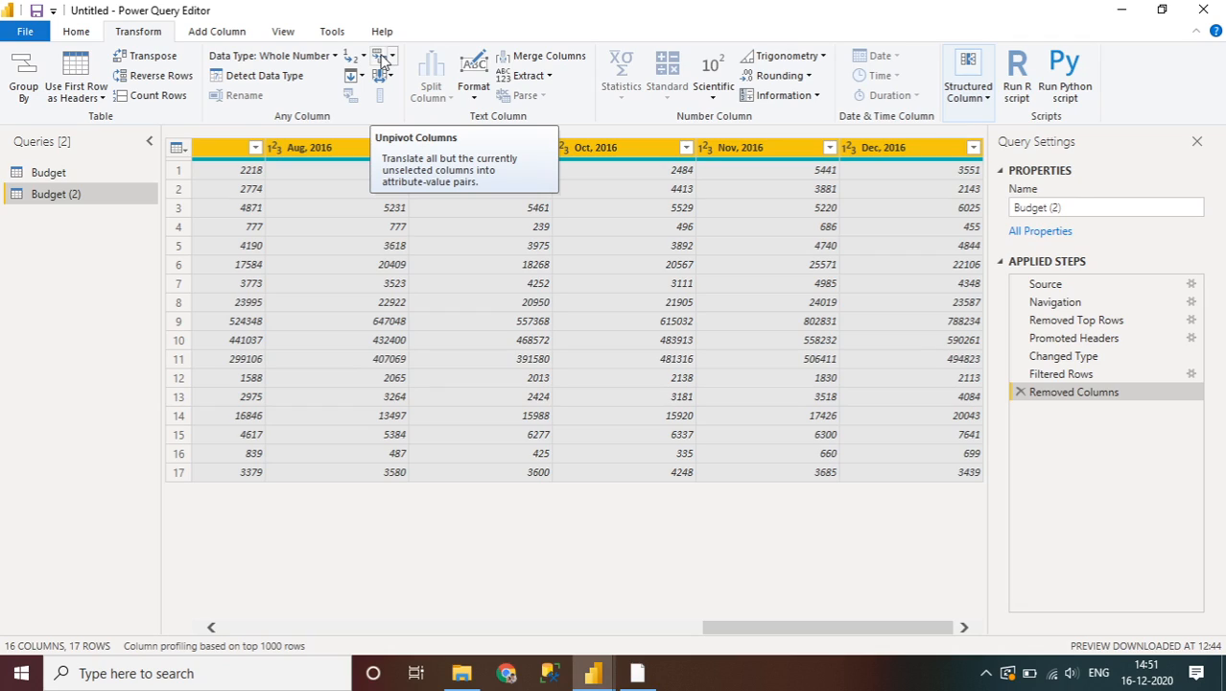
click(380, 58)
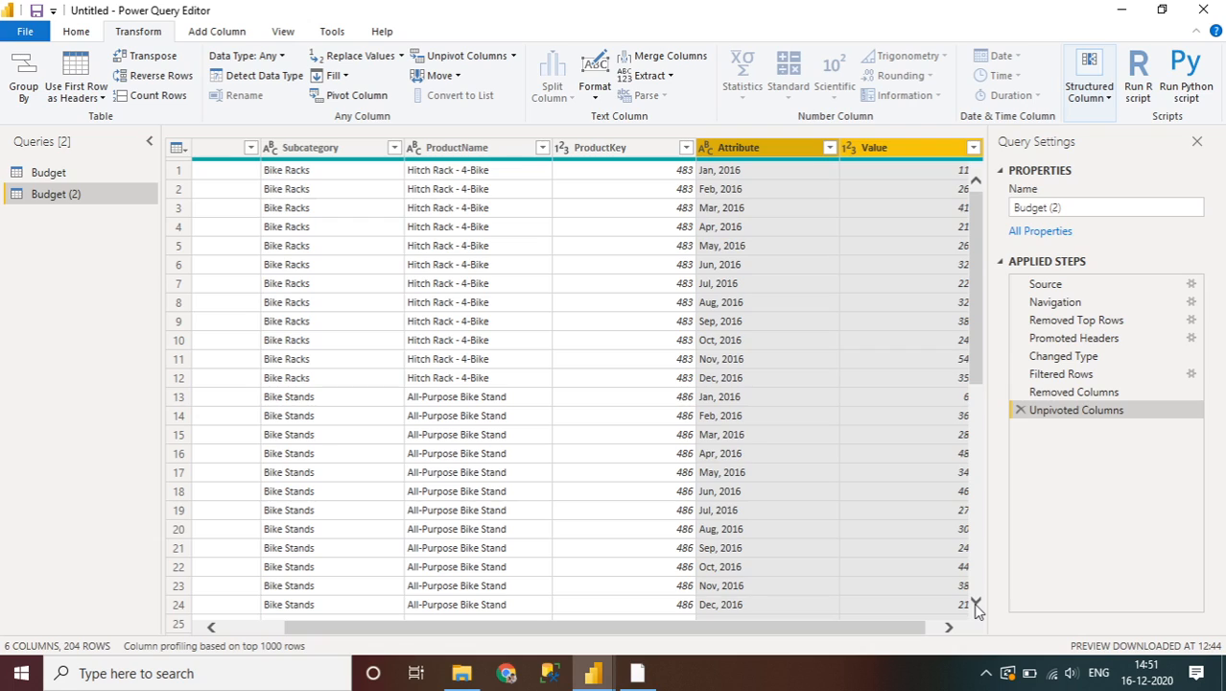
scroll(977, 609, down, 1)
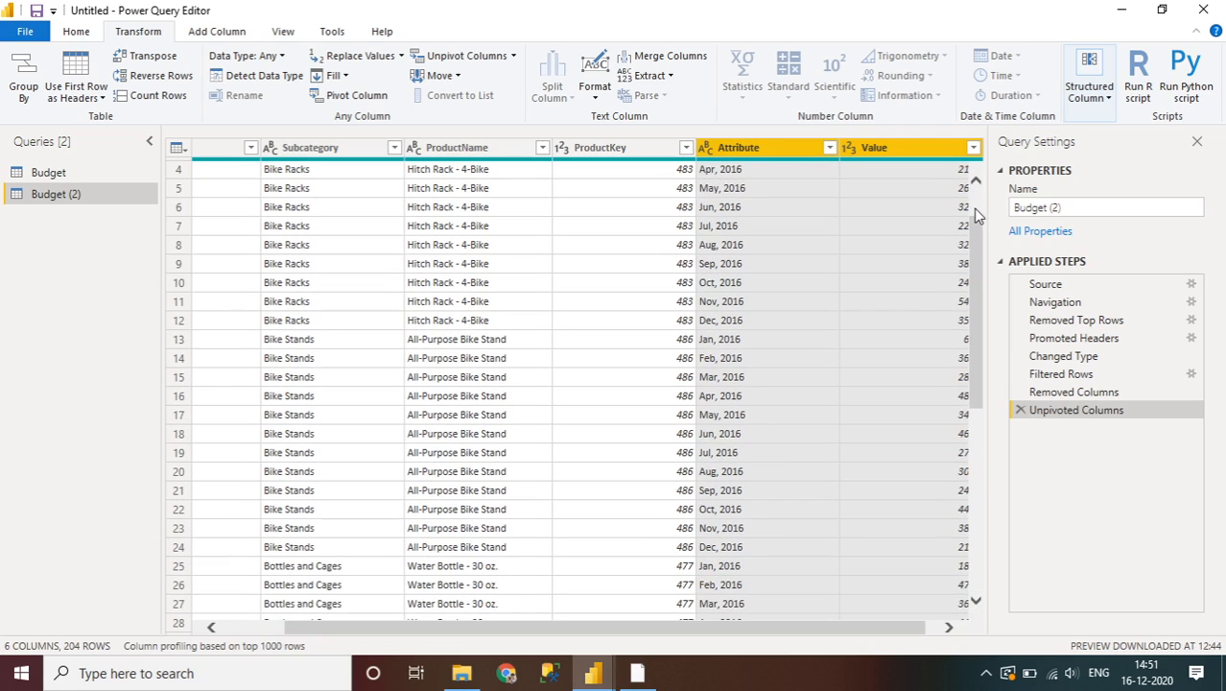
scroll(975, 213, up, 1)
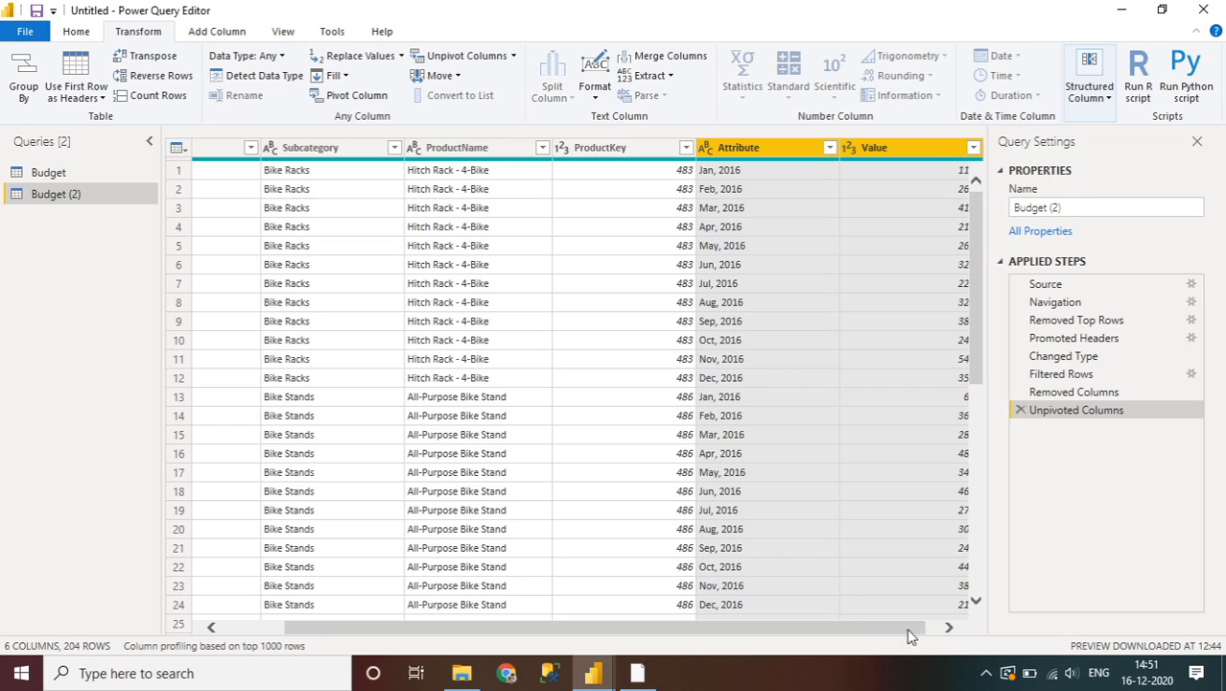
Rename the Attribute column of the Budget (2) query to Month and set its data type to Date
click(949, 629)
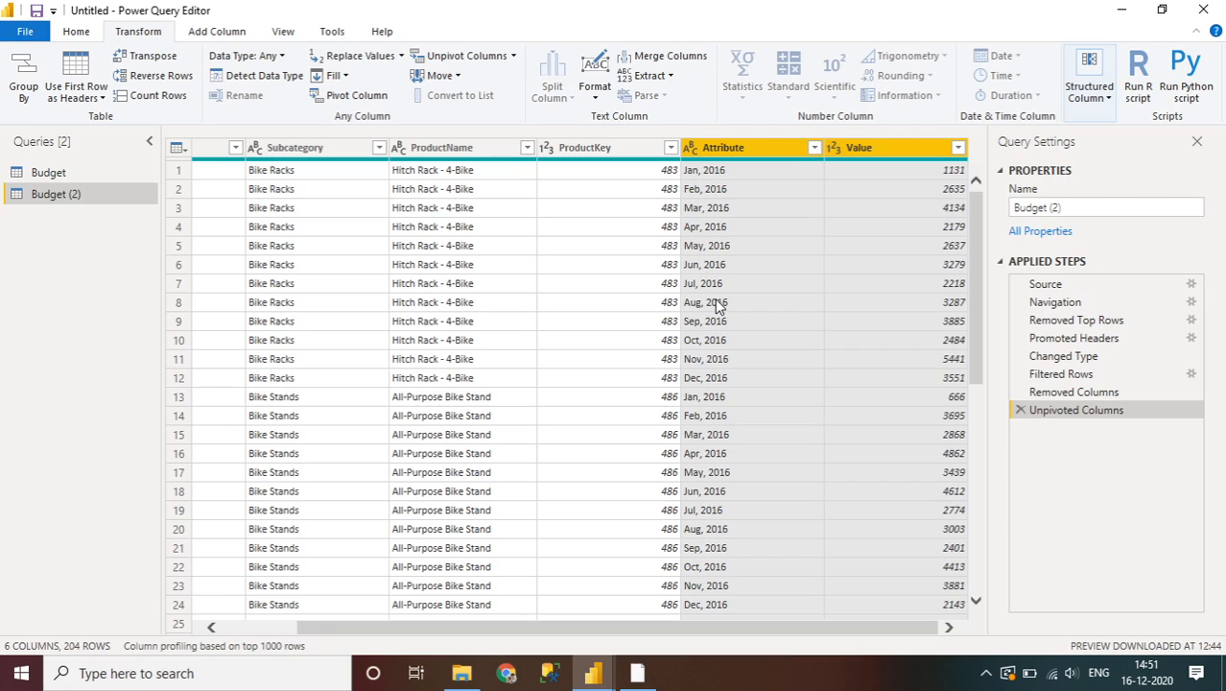
click(716, 148)
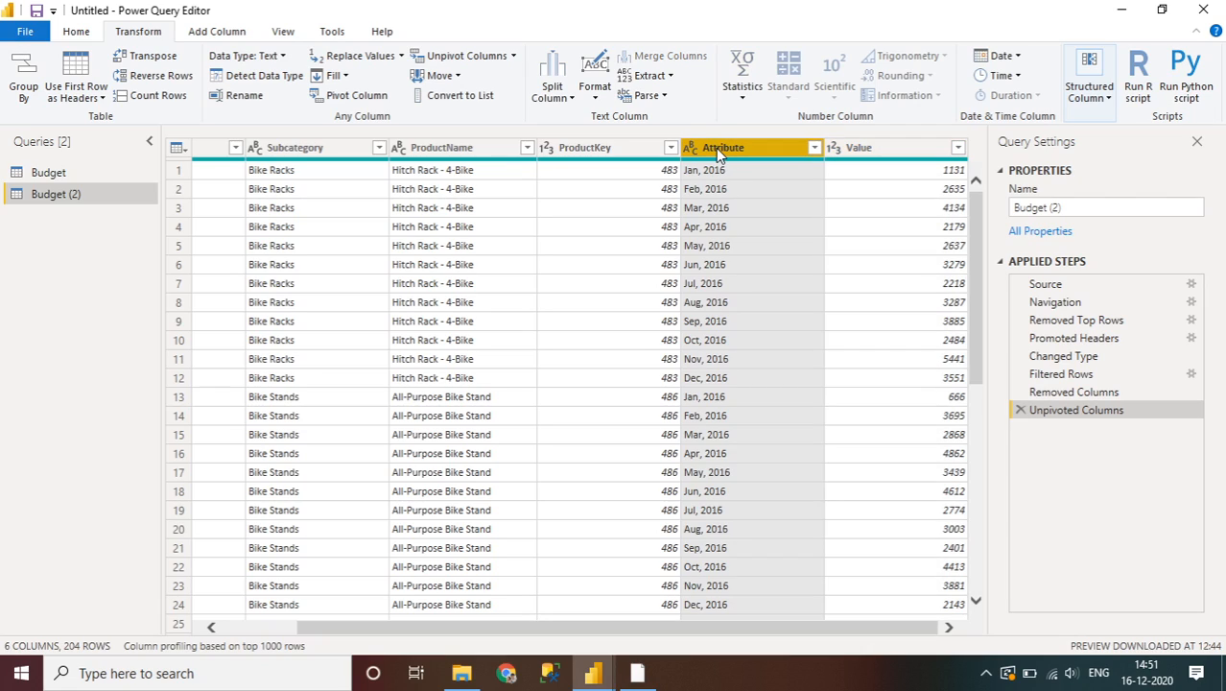
right_click(716, 148)
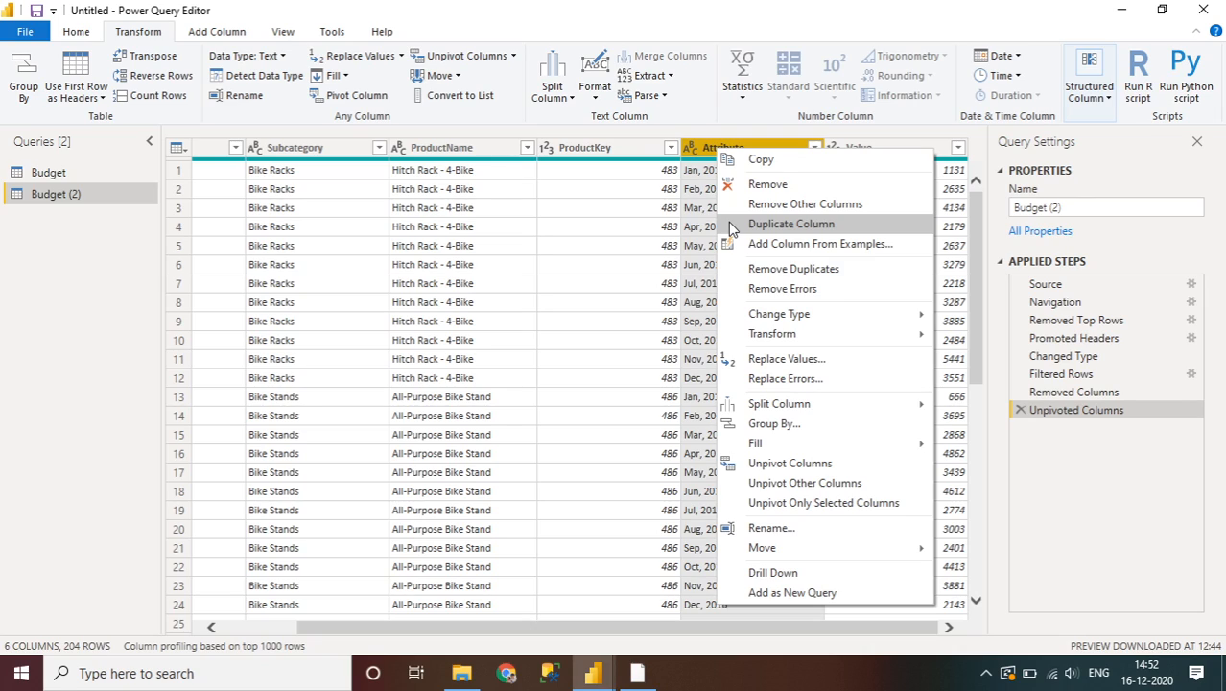
click(785, 529)
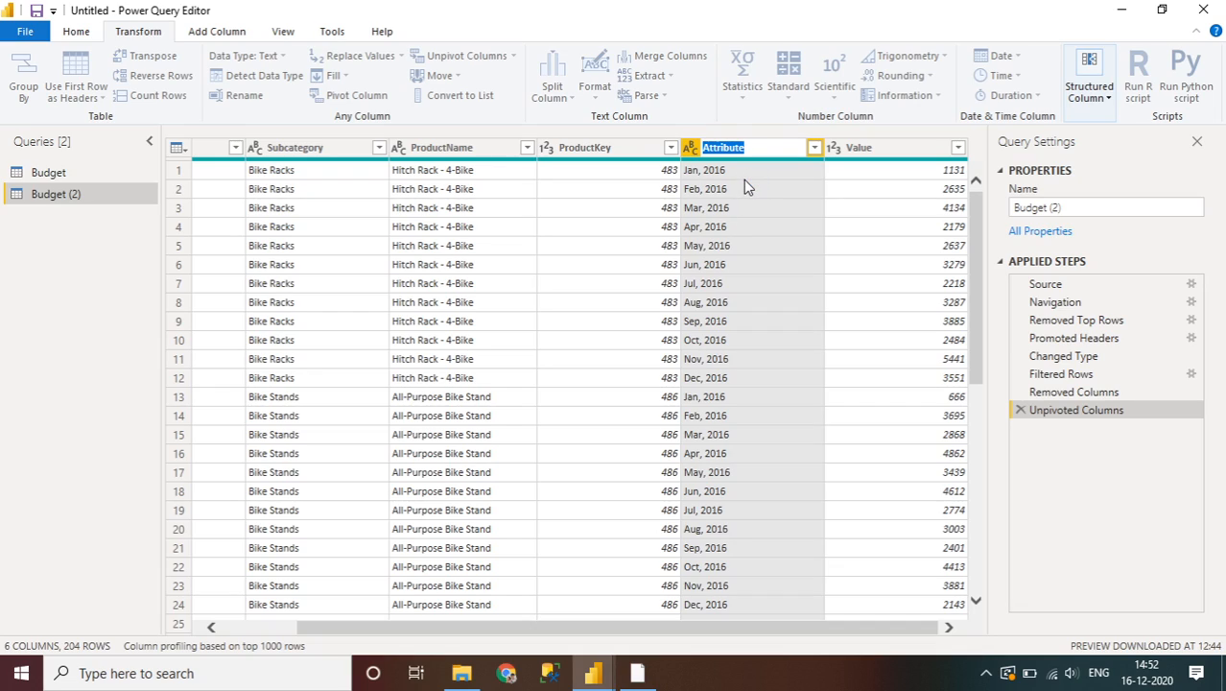
text(Month)
key(Return)
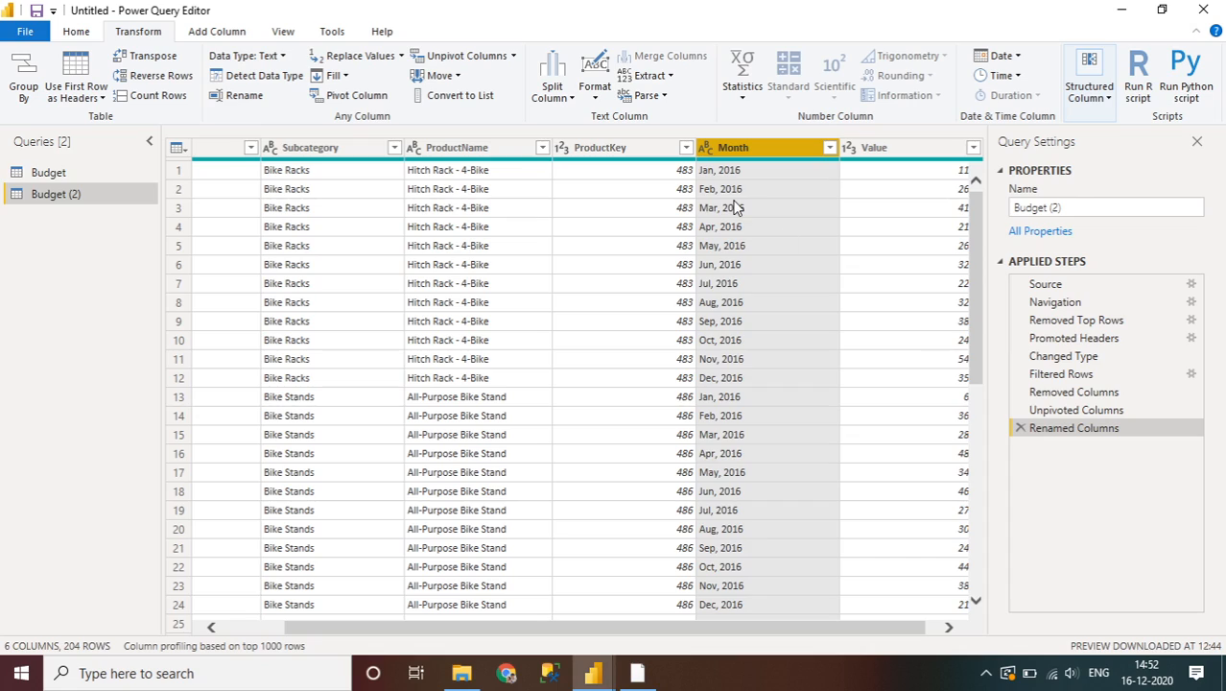
click(706, 149)
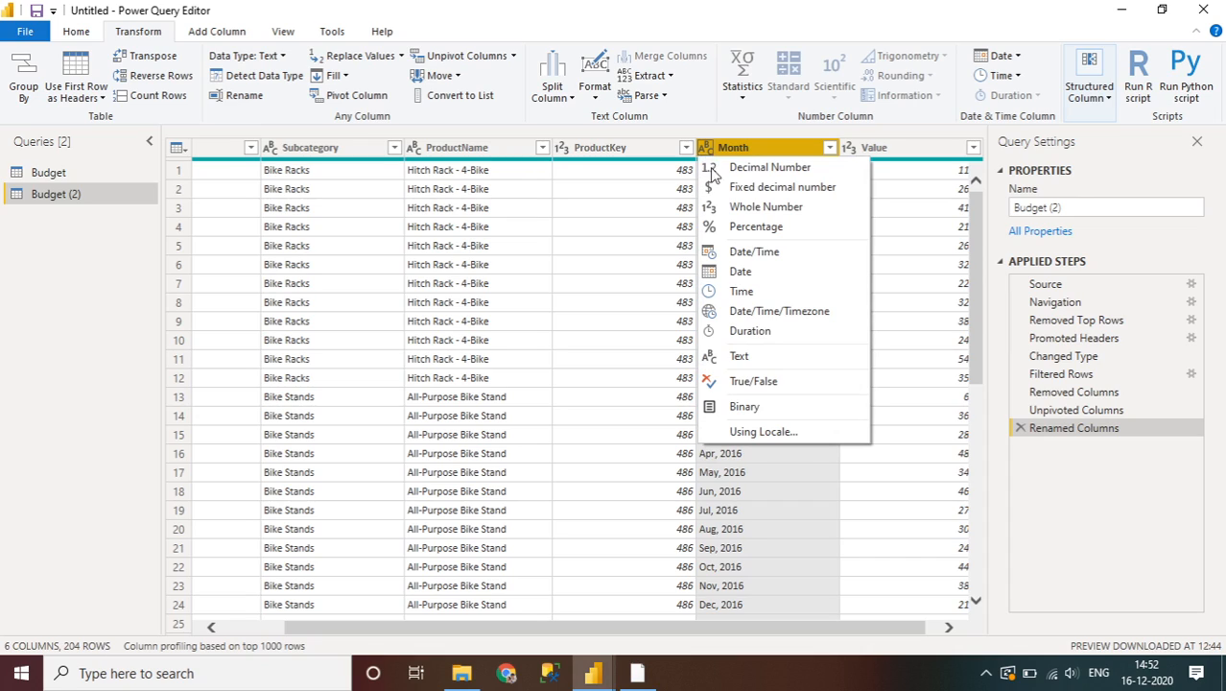
click(752, 272)
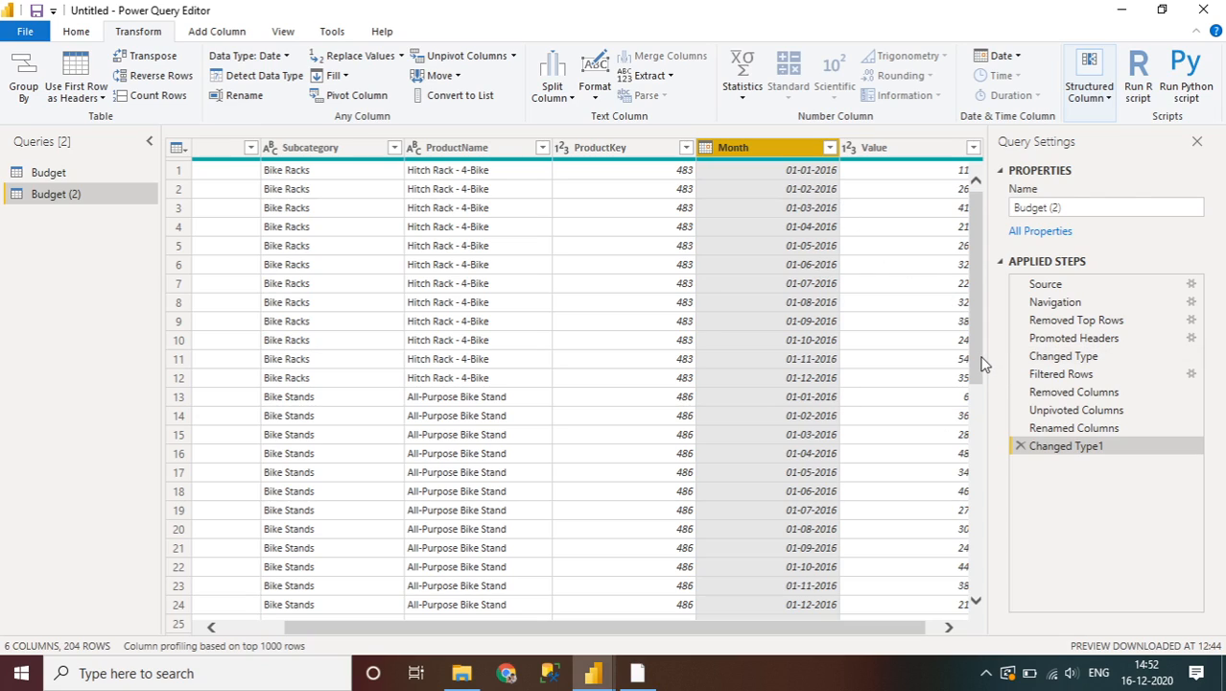
Examine the unpivoted rows across the Category, Subcategory, ProductName, ProductKey and Month columns
drag(983, 365, 991, 664)
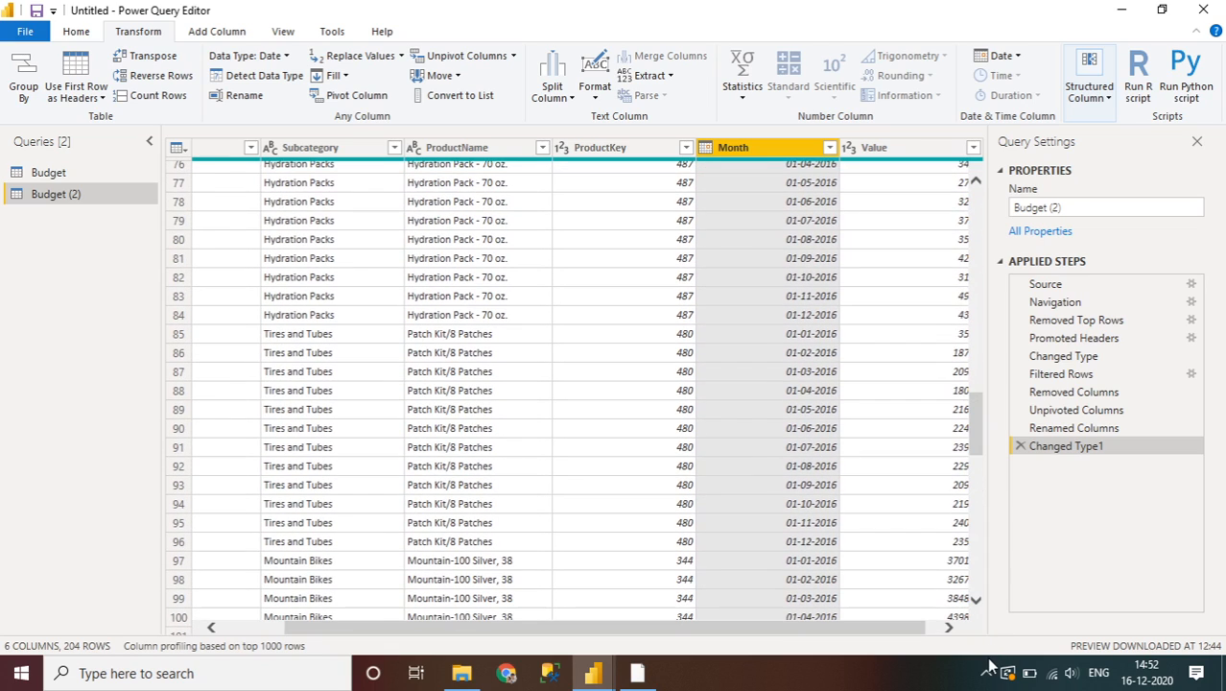
drag(972, 424, 981, 227)
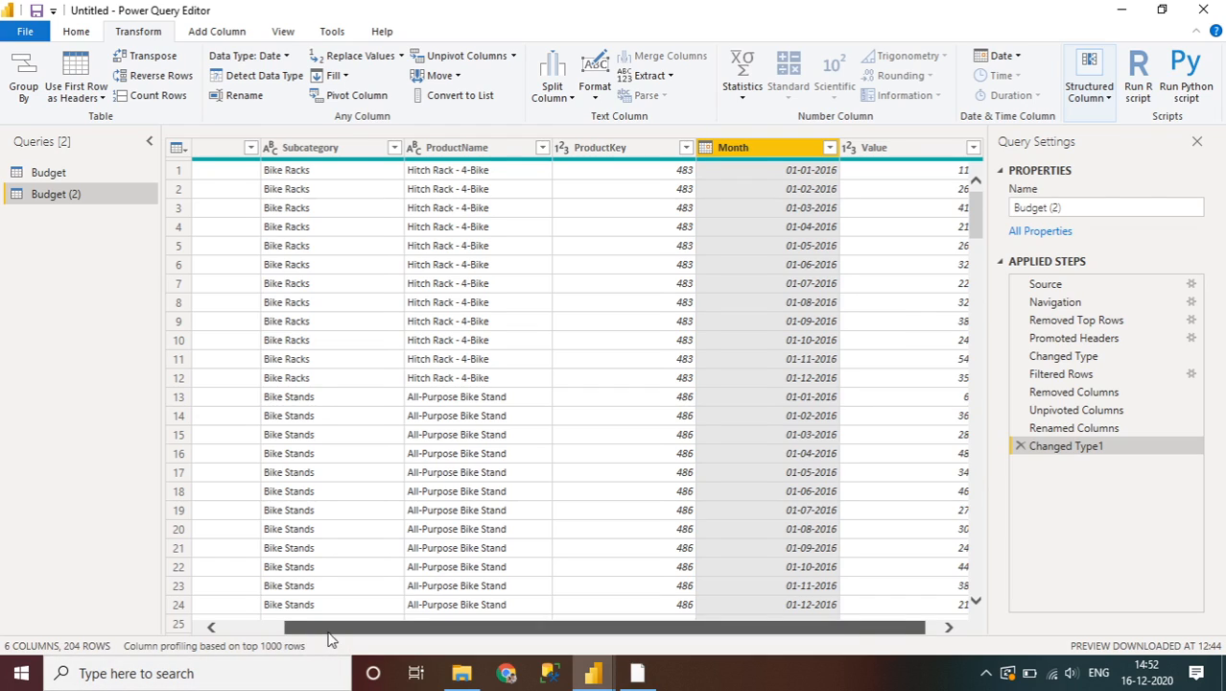
drag(327, 633, 248, 637)
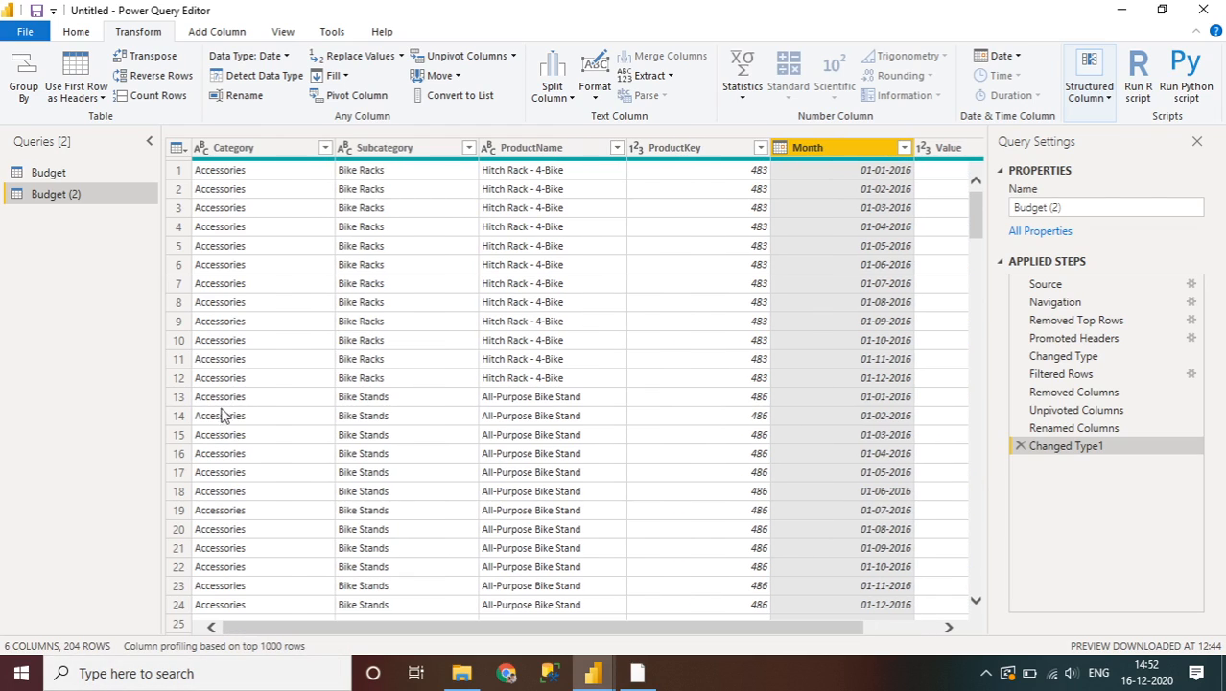
click(261, 196)
click(374, 212)
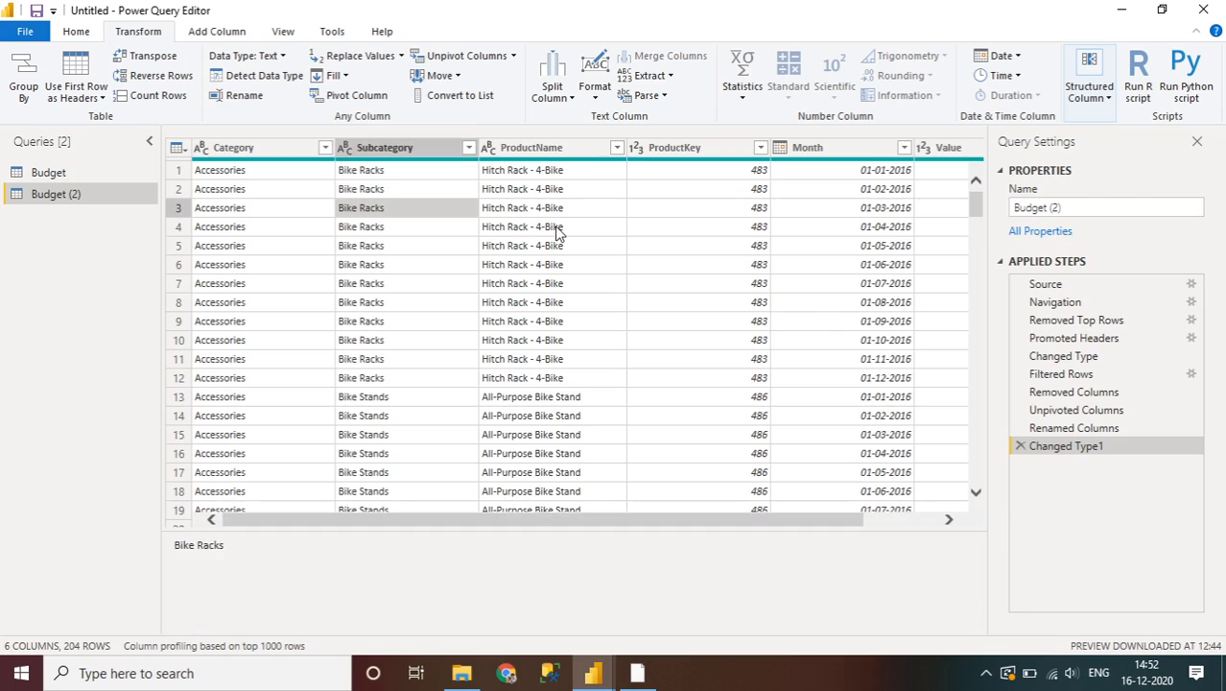
click(744, 226)
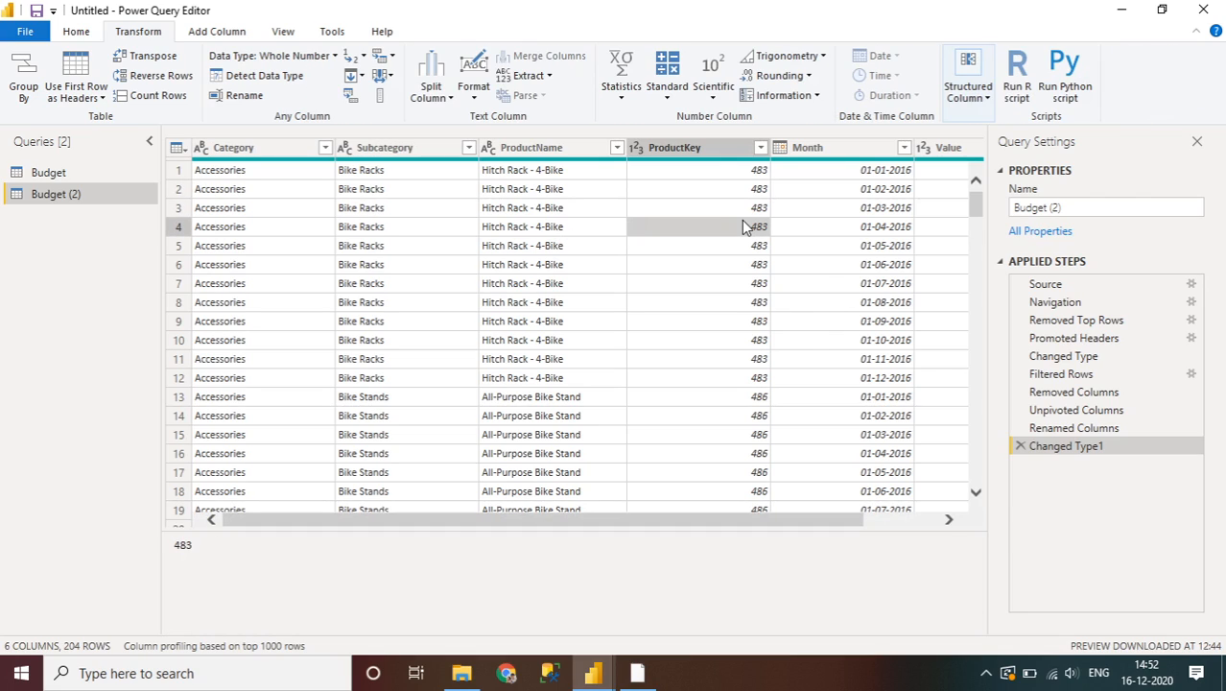
click(831, 250)
click(928, 524)
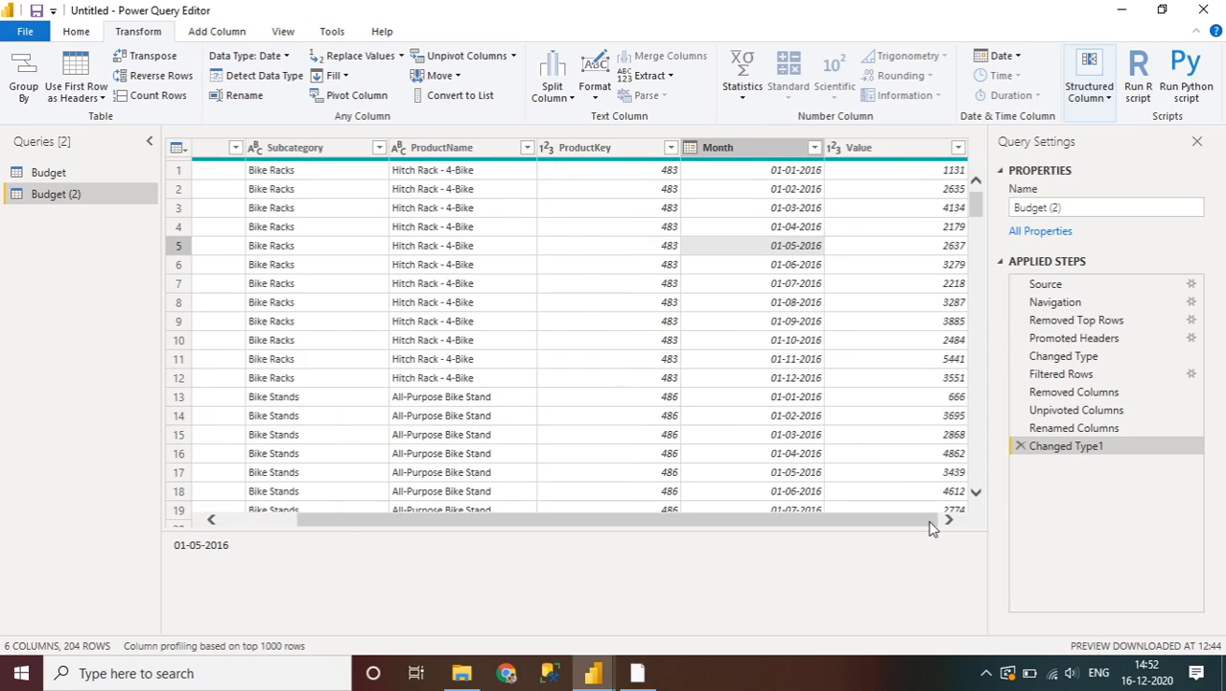
Rename the Value column to Budget Value
click(890, 341)
click(863, 151)
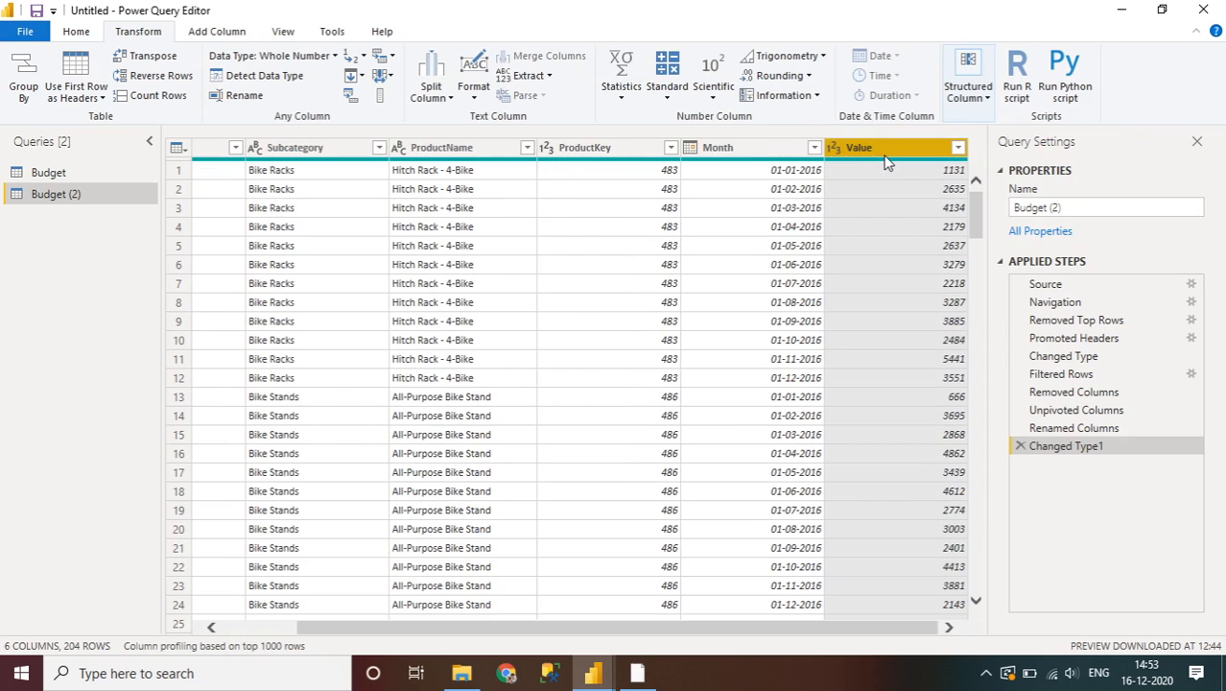
right_click(866, 156)
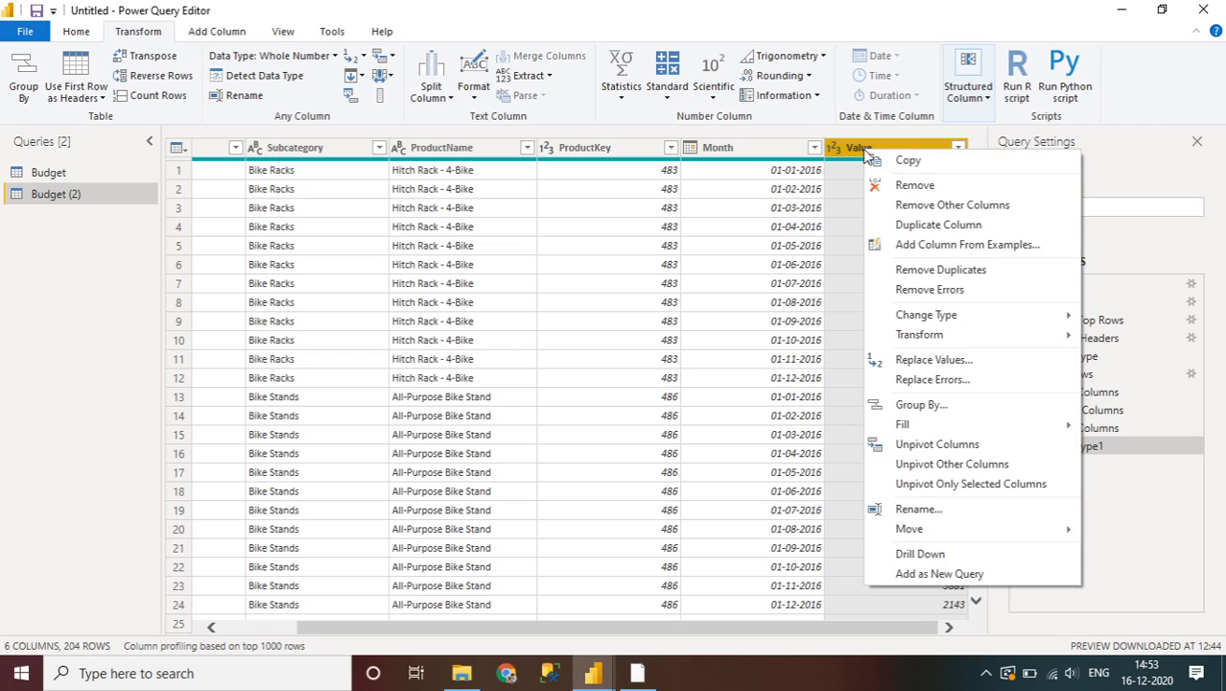
click(917, 509)
text(Budget)
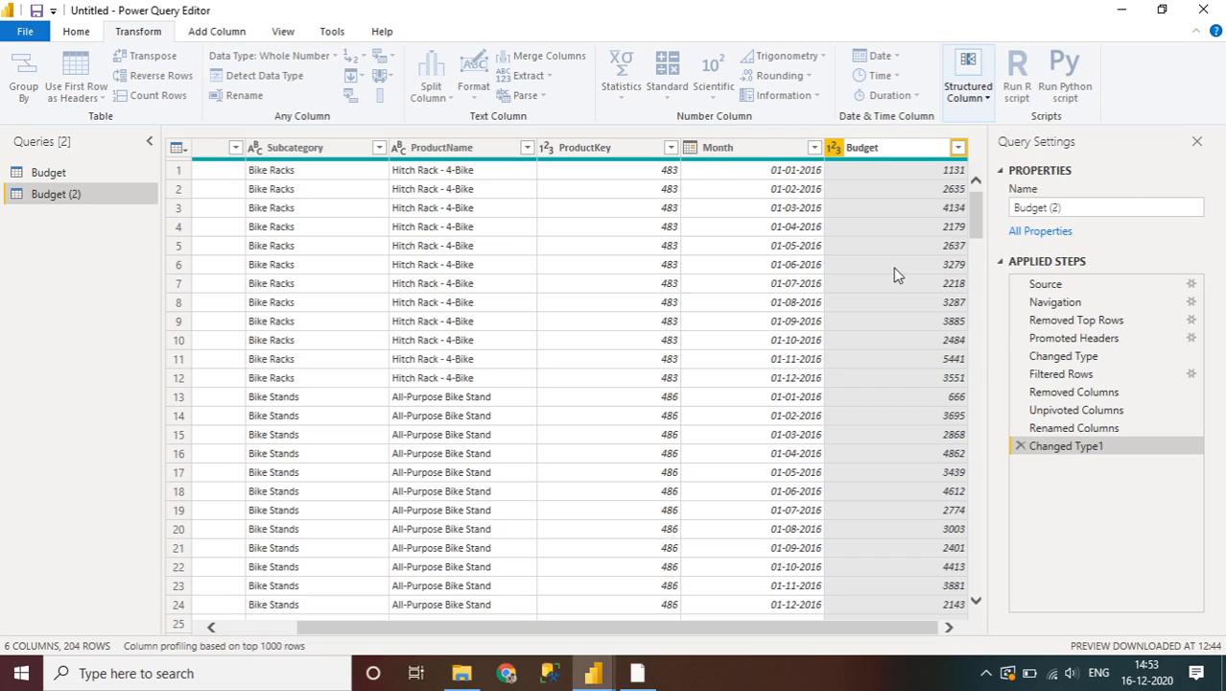
text(Value)
key(Return)
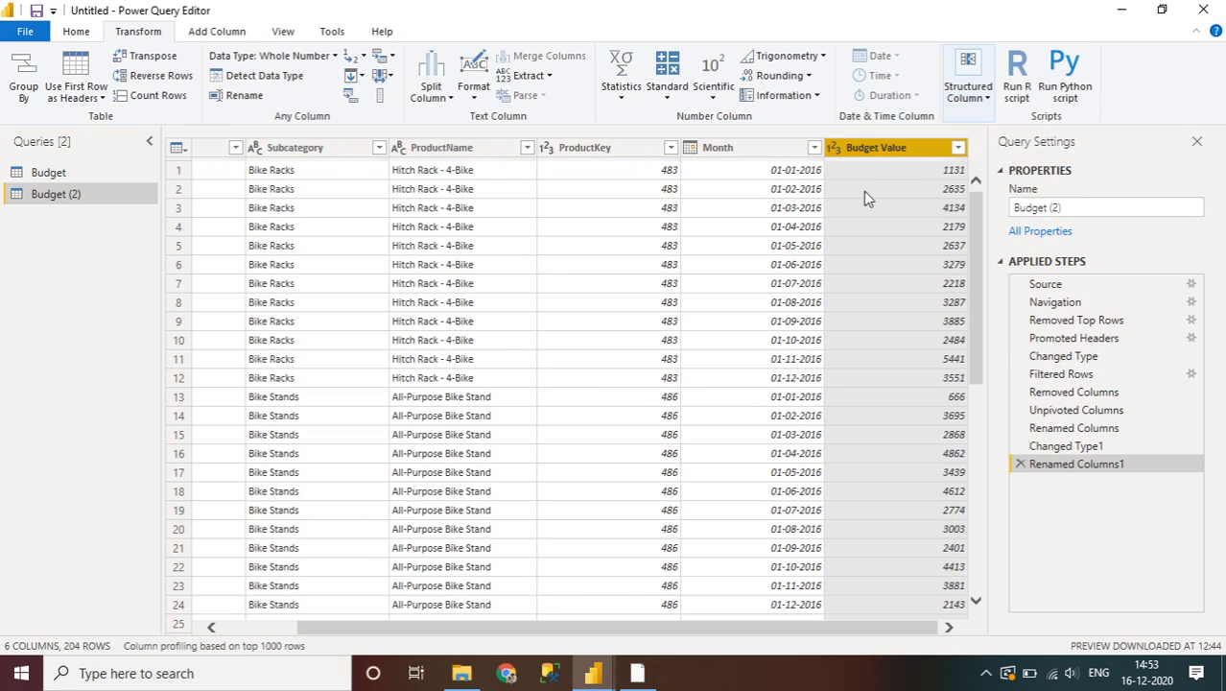
Review the cleaned Budget (2) rows from the Category column through Month for several products
click(253, 629)
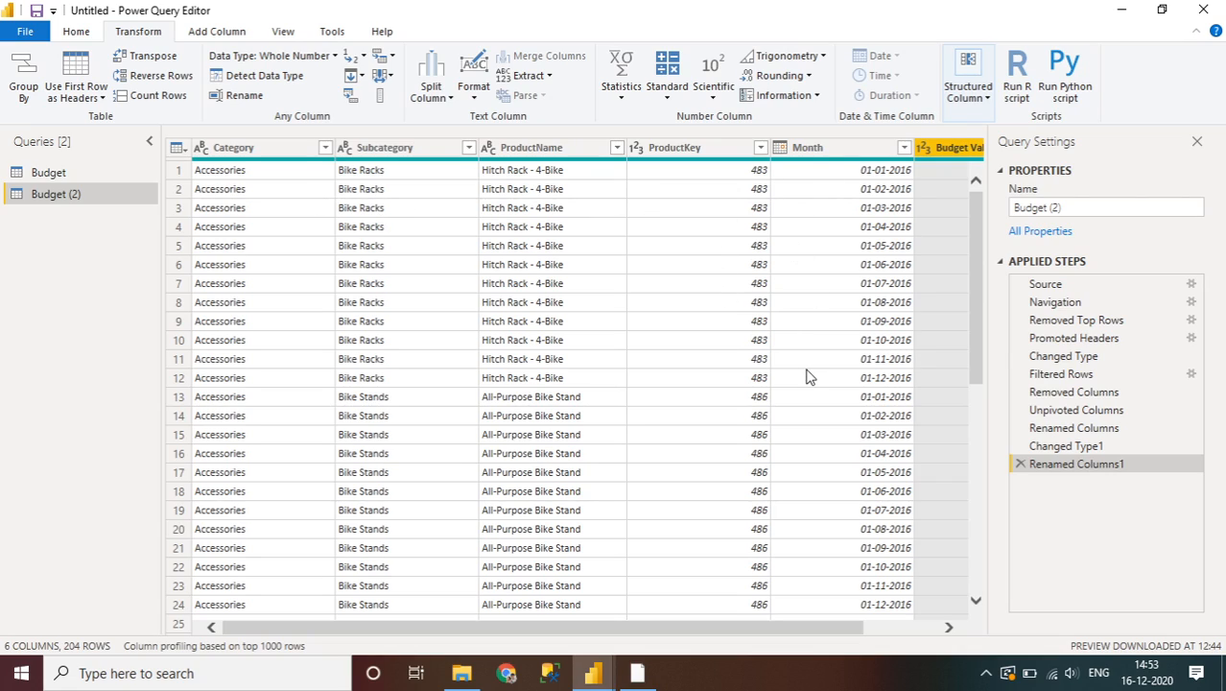
click(980, 492)
click(974, 327)
click(980, 586)
scroll(980, 592, down, 2)
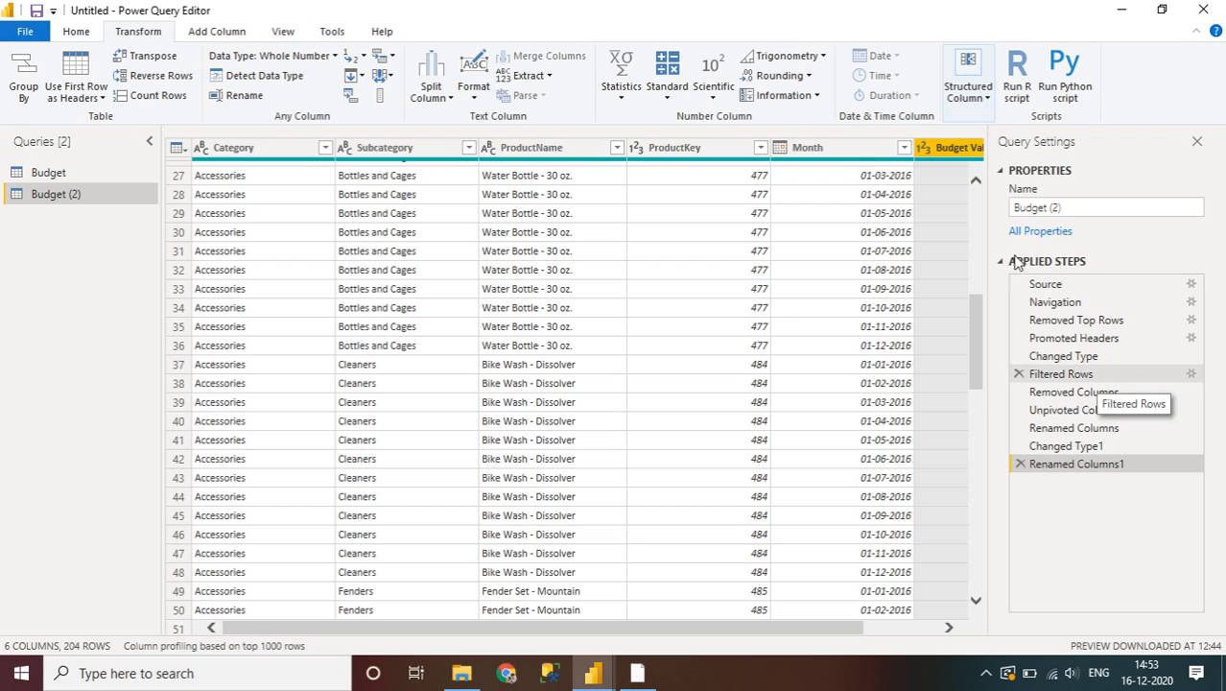
scroll(981, 218, up, 7)
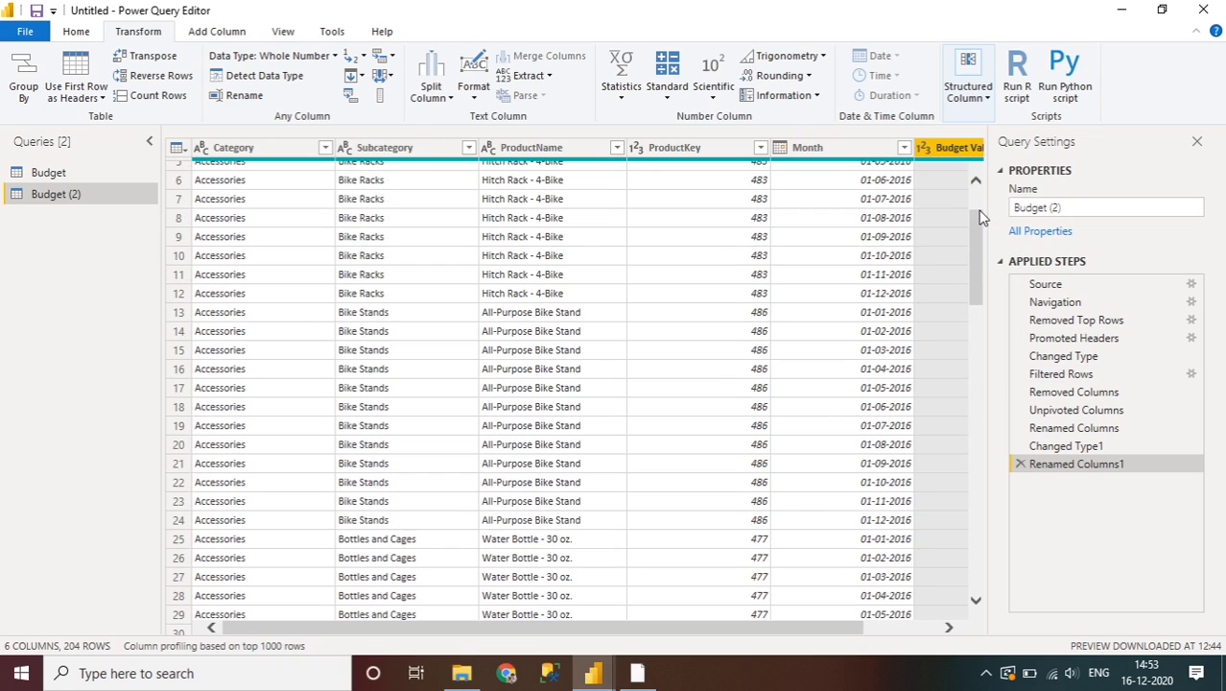
scroll(979, 198, up, 2)
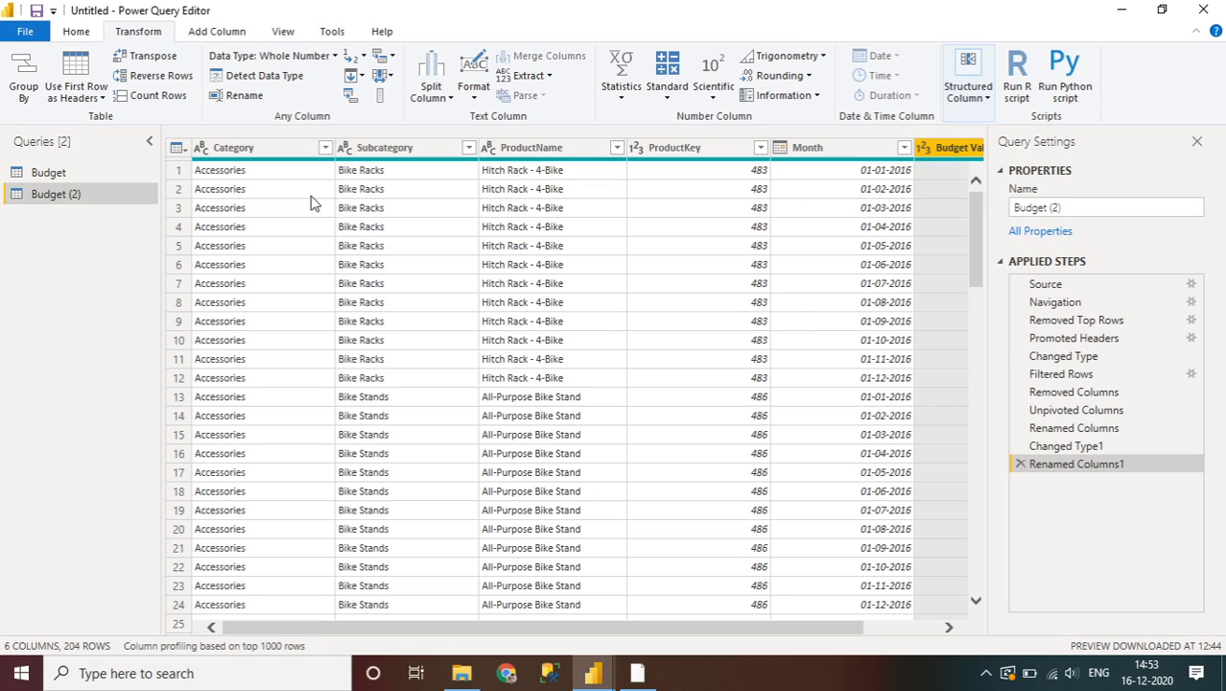
Close the Power Query Editor with its changes applied and expand the Budget (2) table's fields in the report
click(77, 31)
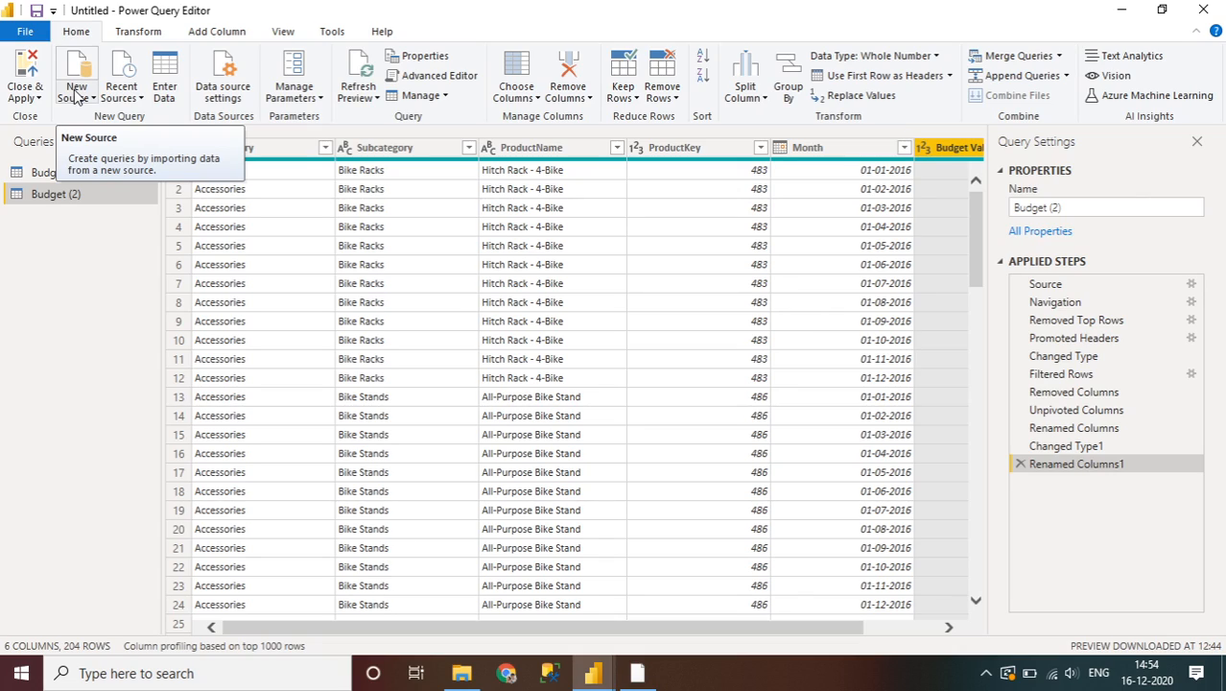
click(29, 75)
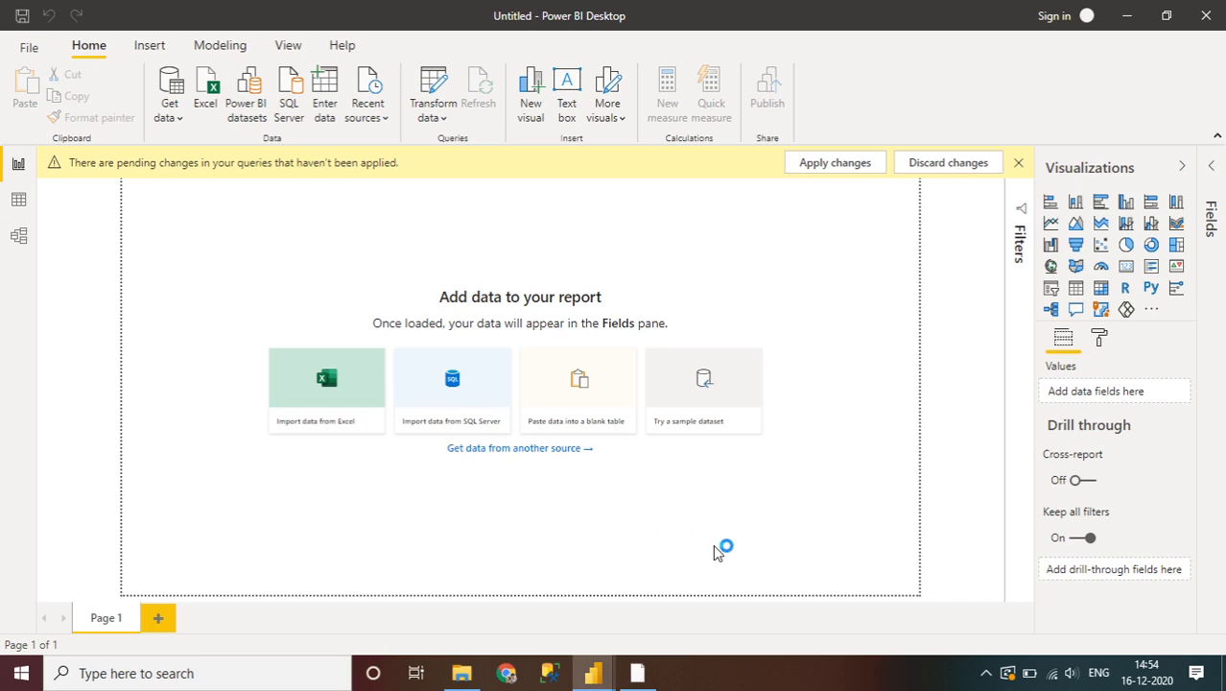
click(986, 675)
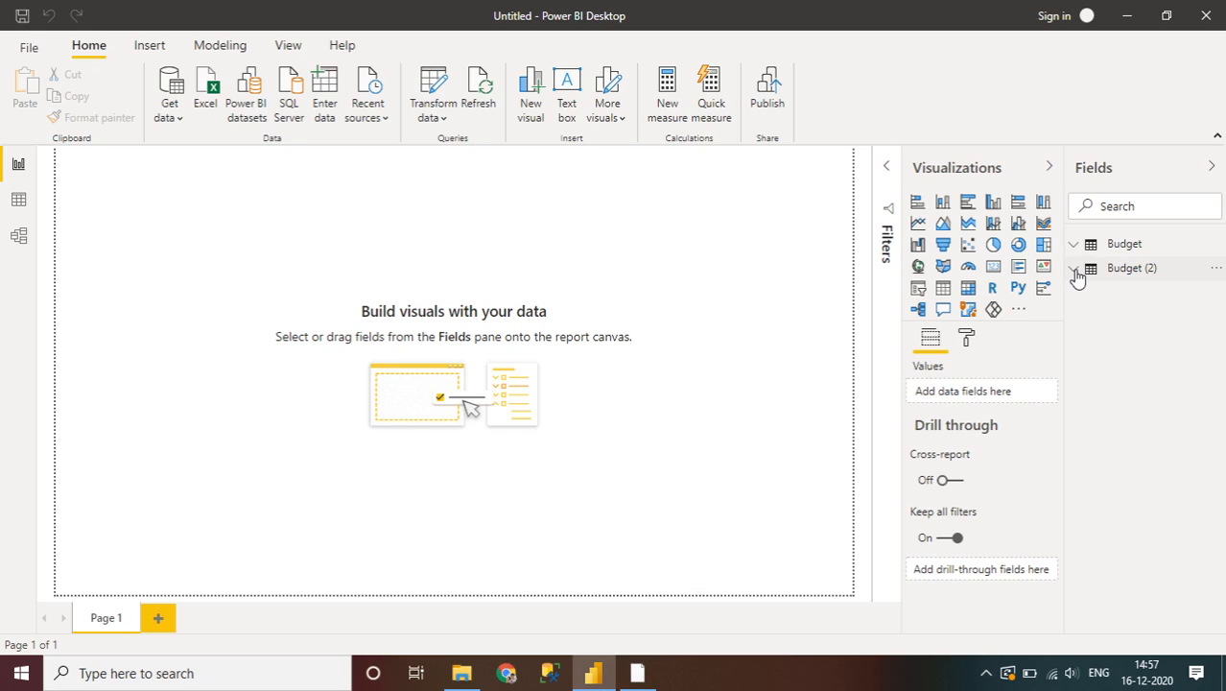
click(985, 674)
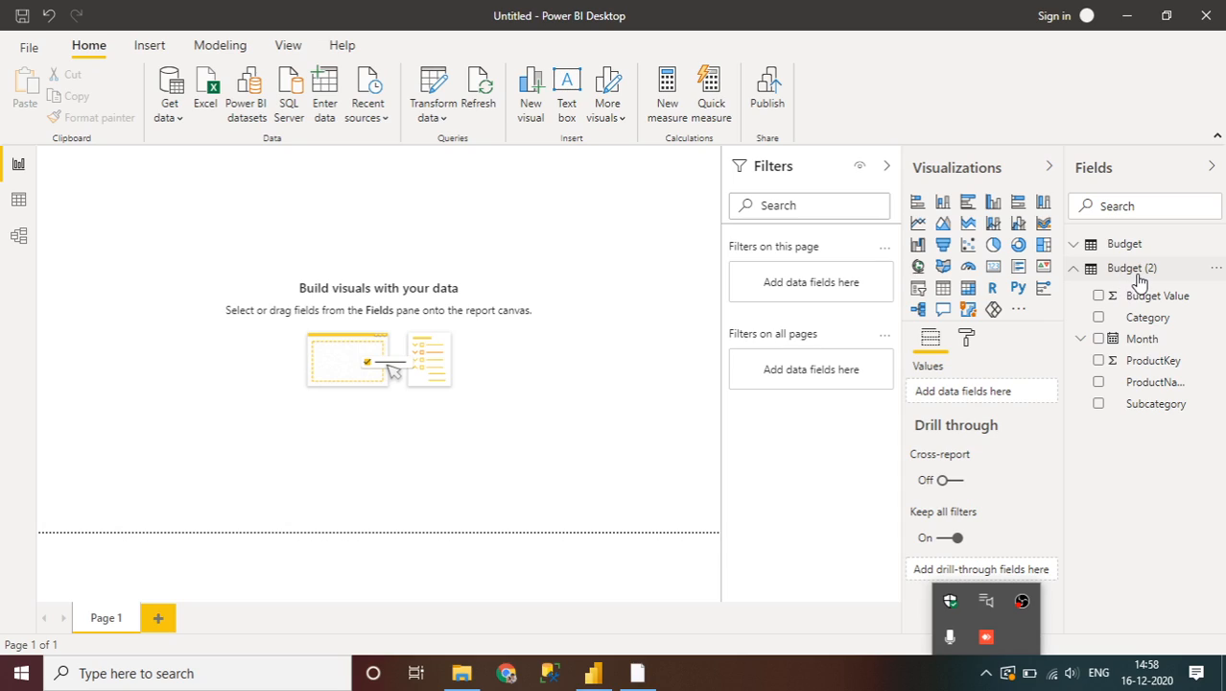
mouse_move(1139, 278)
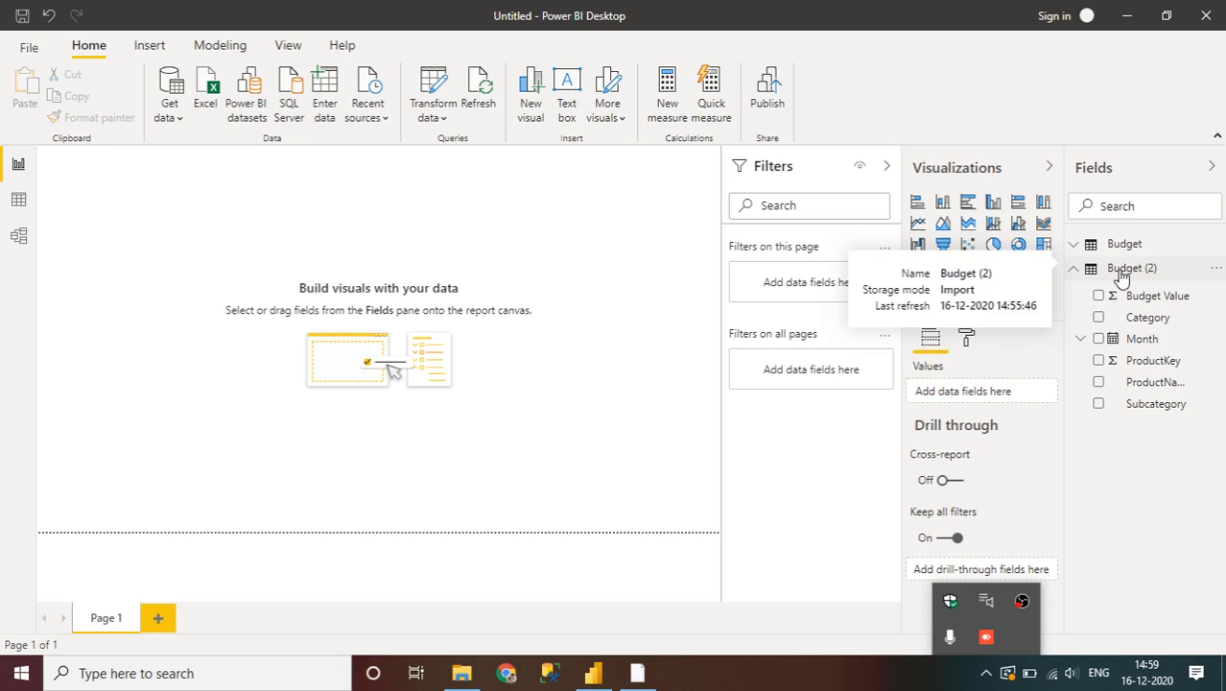
Examine the Budget (2) table's data and the model relationship between Budget and Budget (2), and return to the report canvas
click(18, 205)
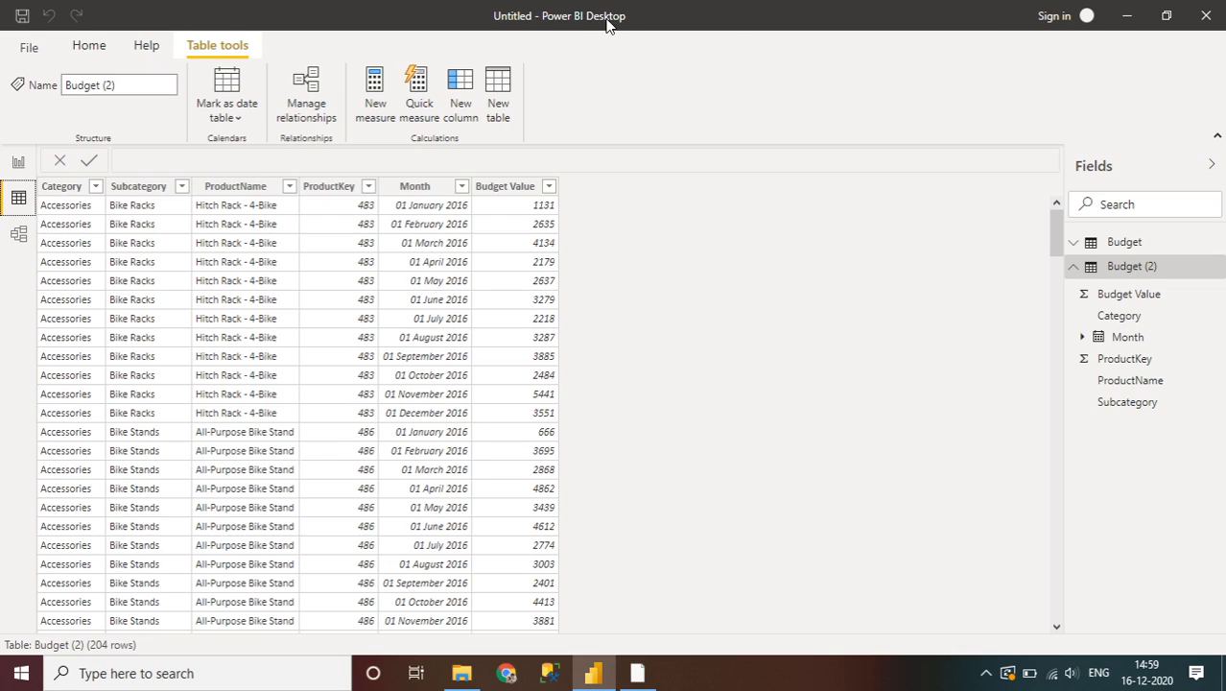
click(19, 235)
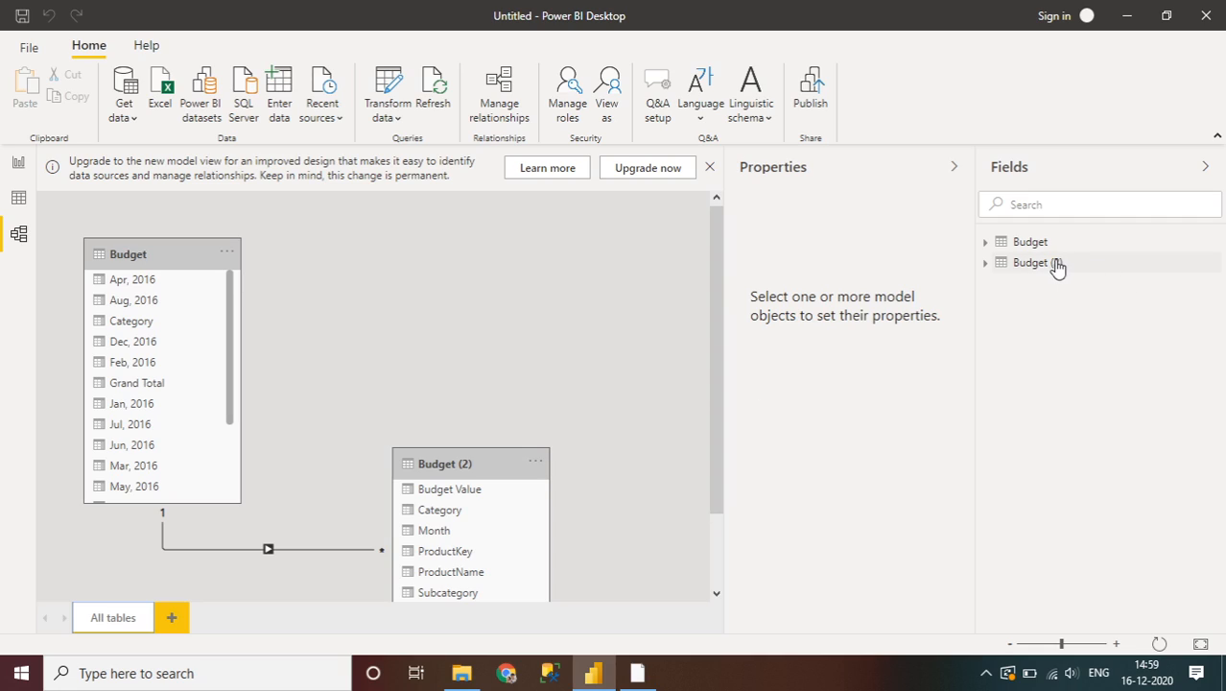
click(19, 167)
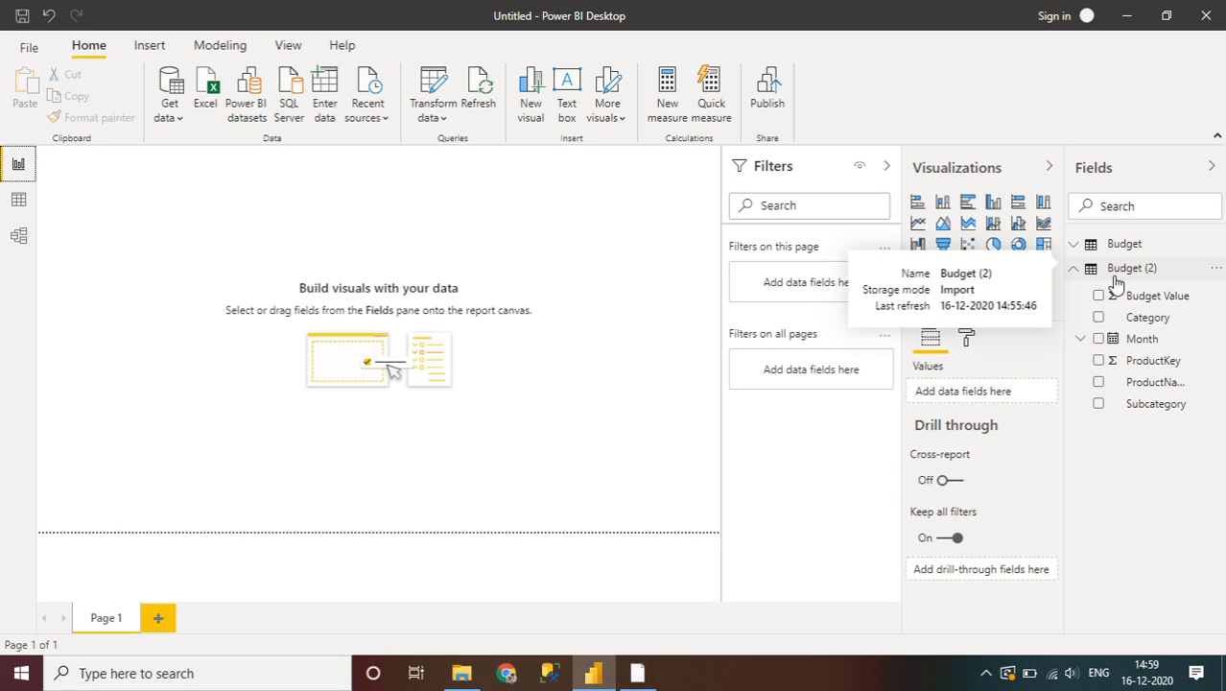
Add a pie chart of Budget Value by Category from Budget (2), placed away from the canvas corner
click(996, 247)
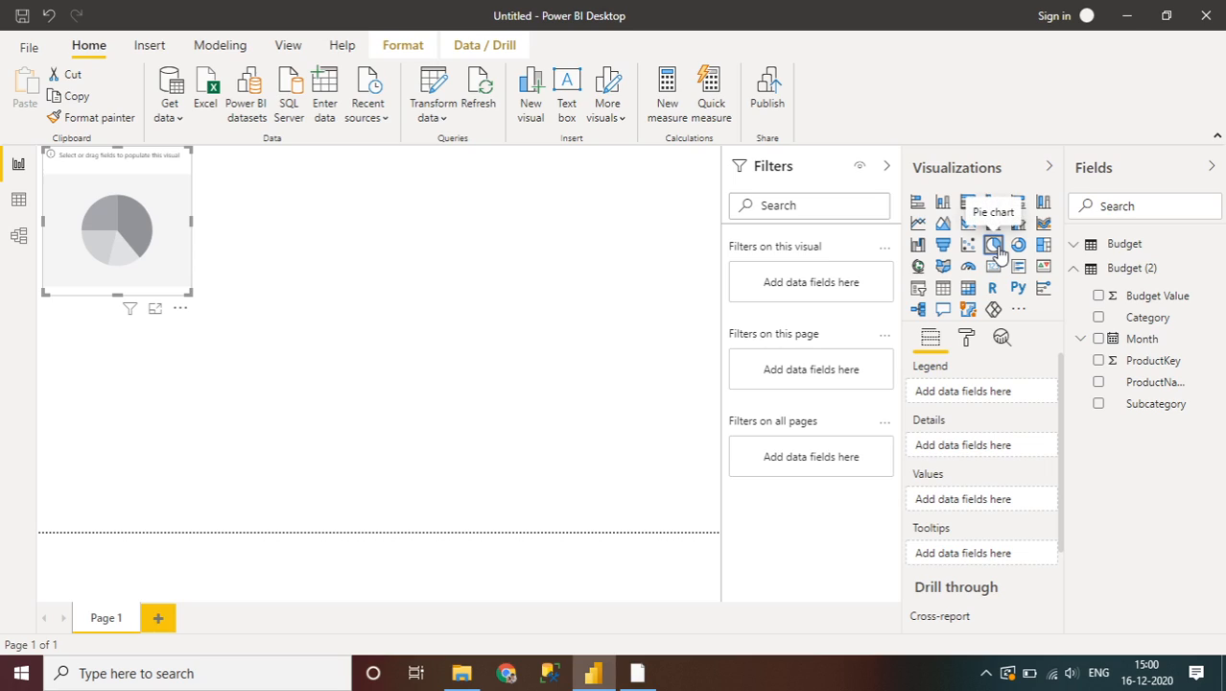
drag(139, 187, 255, 230)
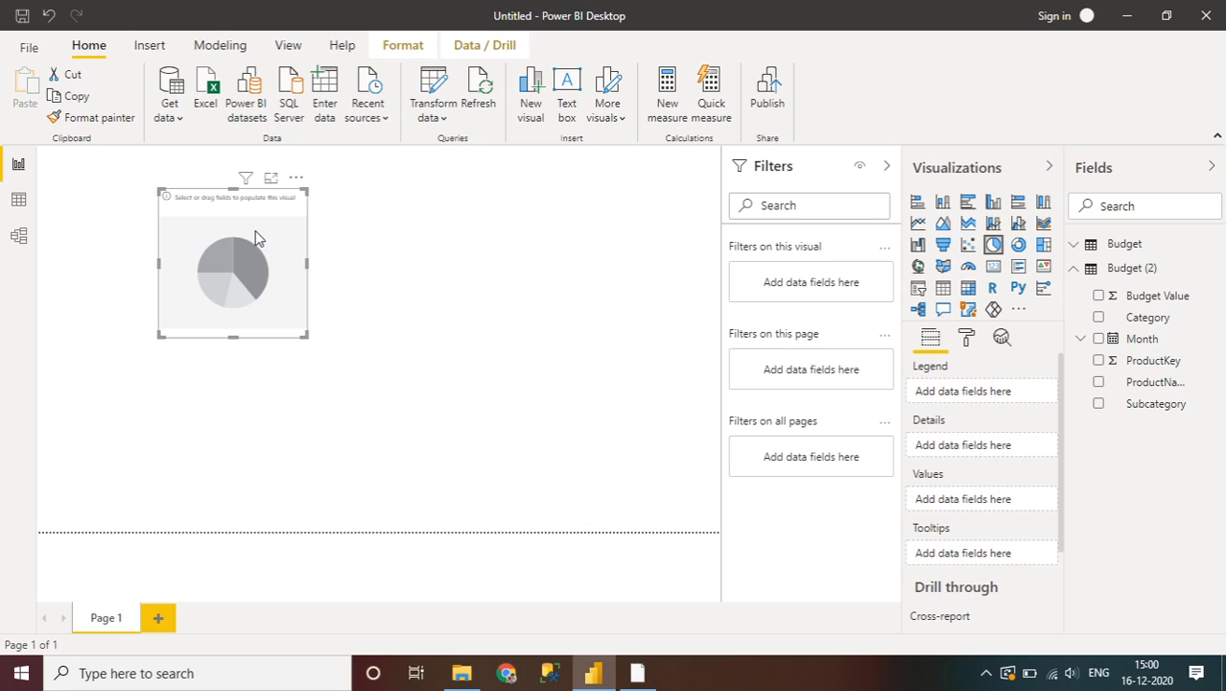
drag(1152, 381, 1149, 331)
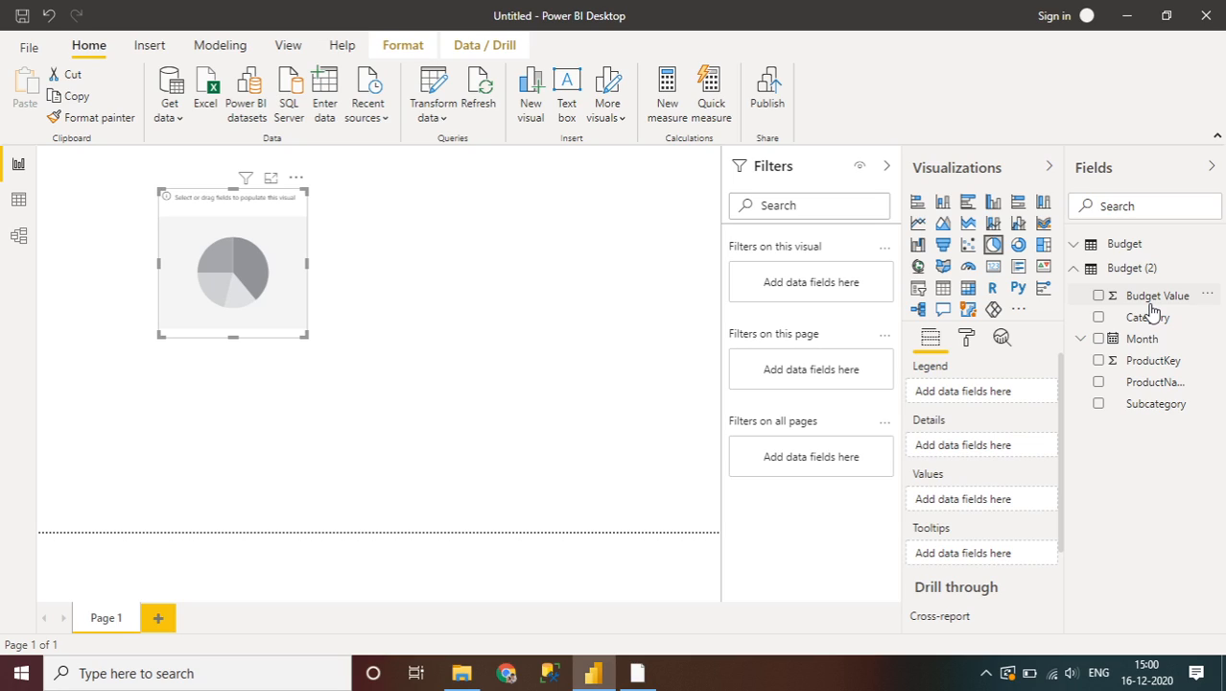
drag(1154, 306, 267, 308)
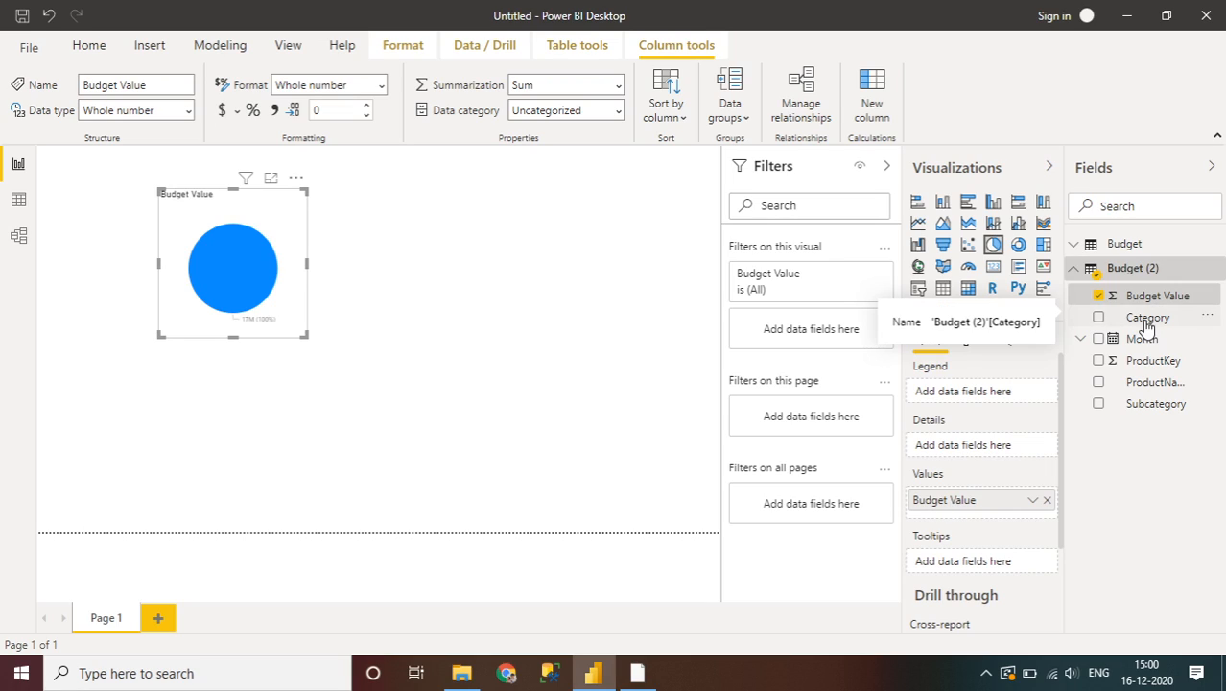
drag(1148, 327, 245, 261)
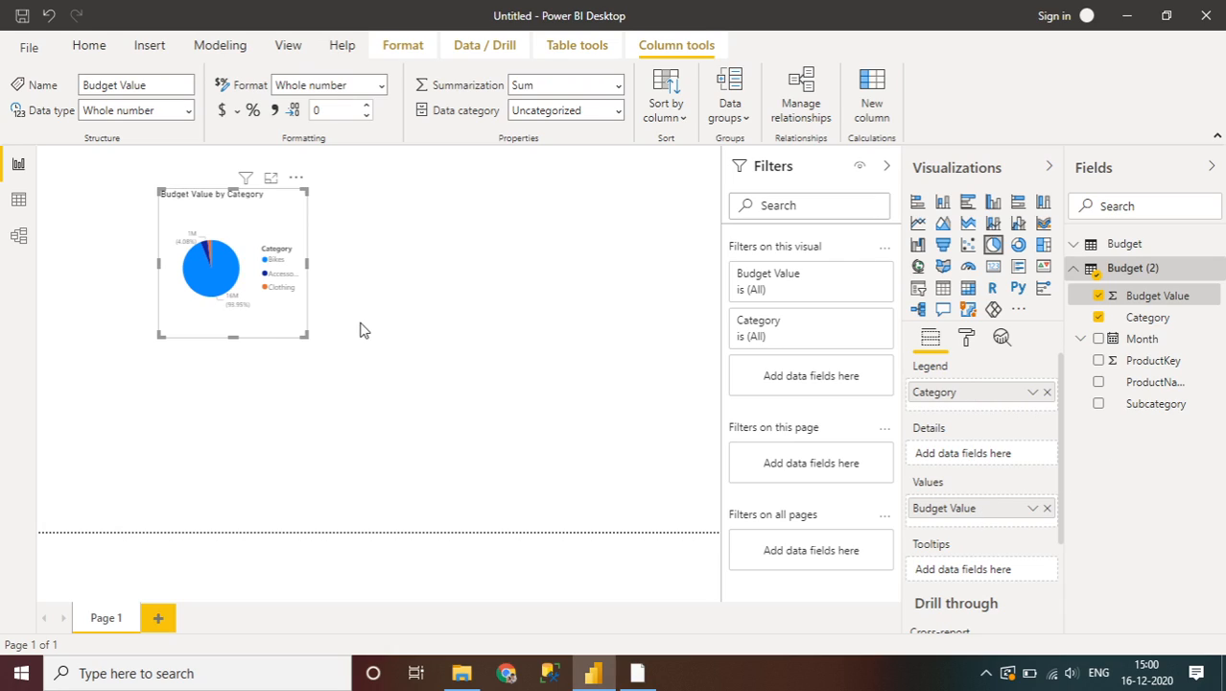
Search the pie chart's formatting options for "text", clear the search, and look over the full list of formatting sections
click(971, 341)
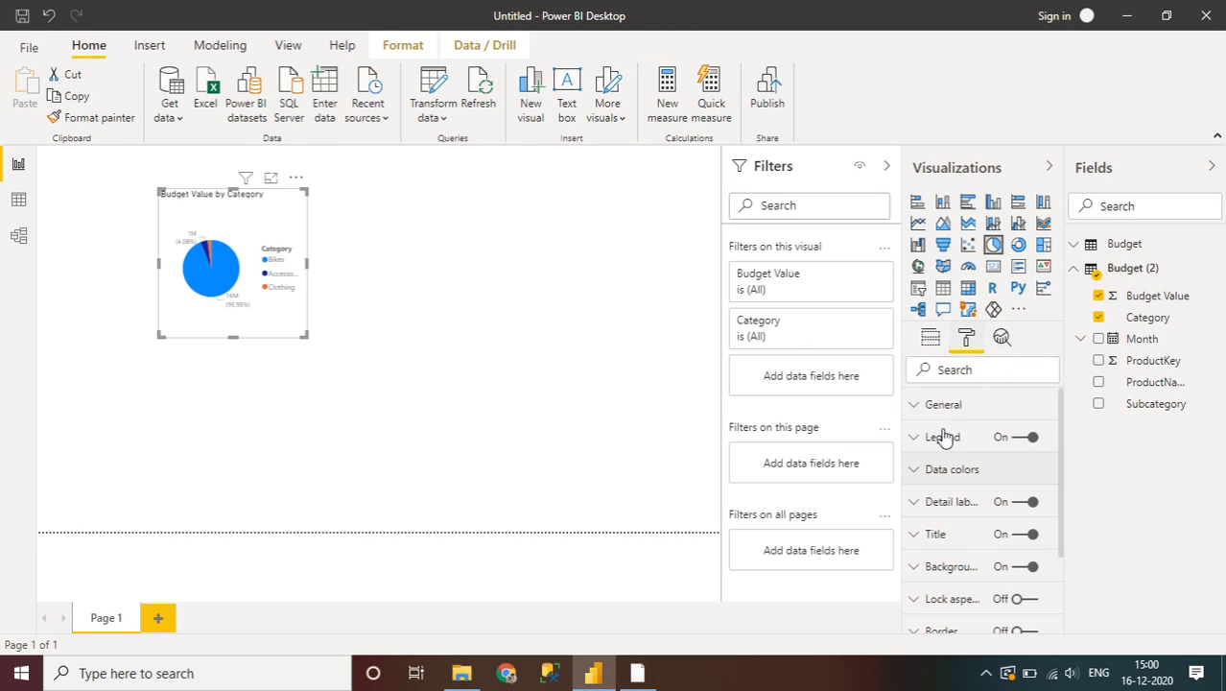
click(958, 370)
text(test)
key(BackSpace)
key(BackSpace)
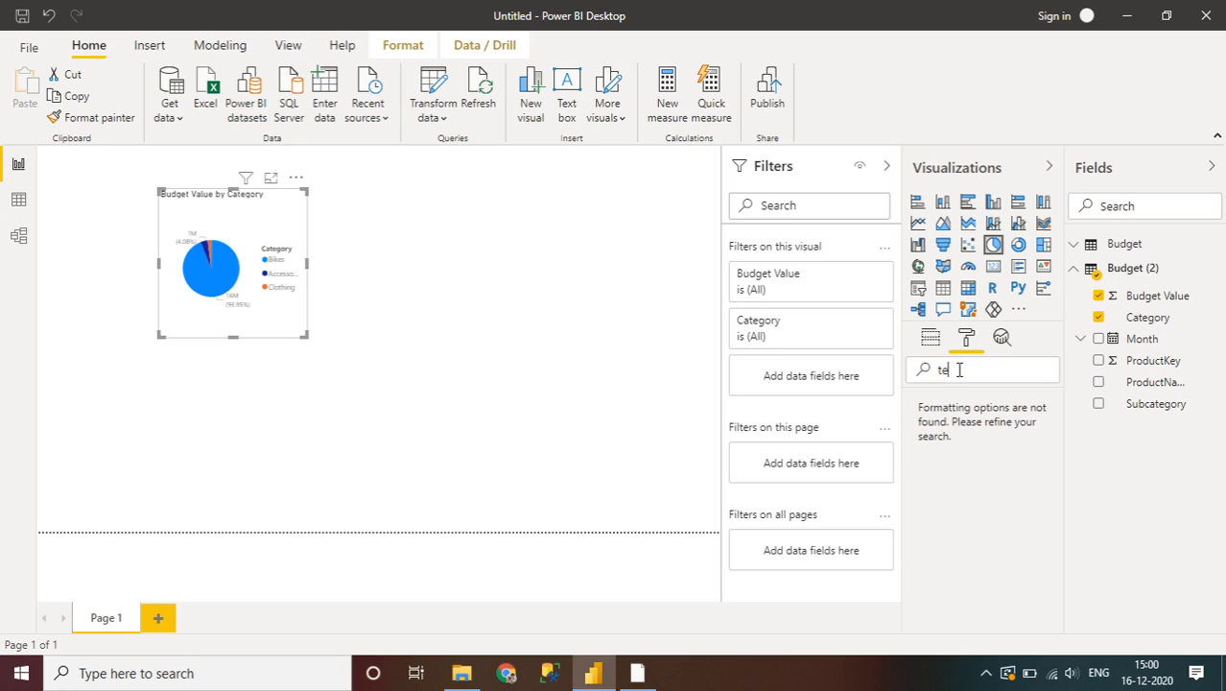
text(xt)
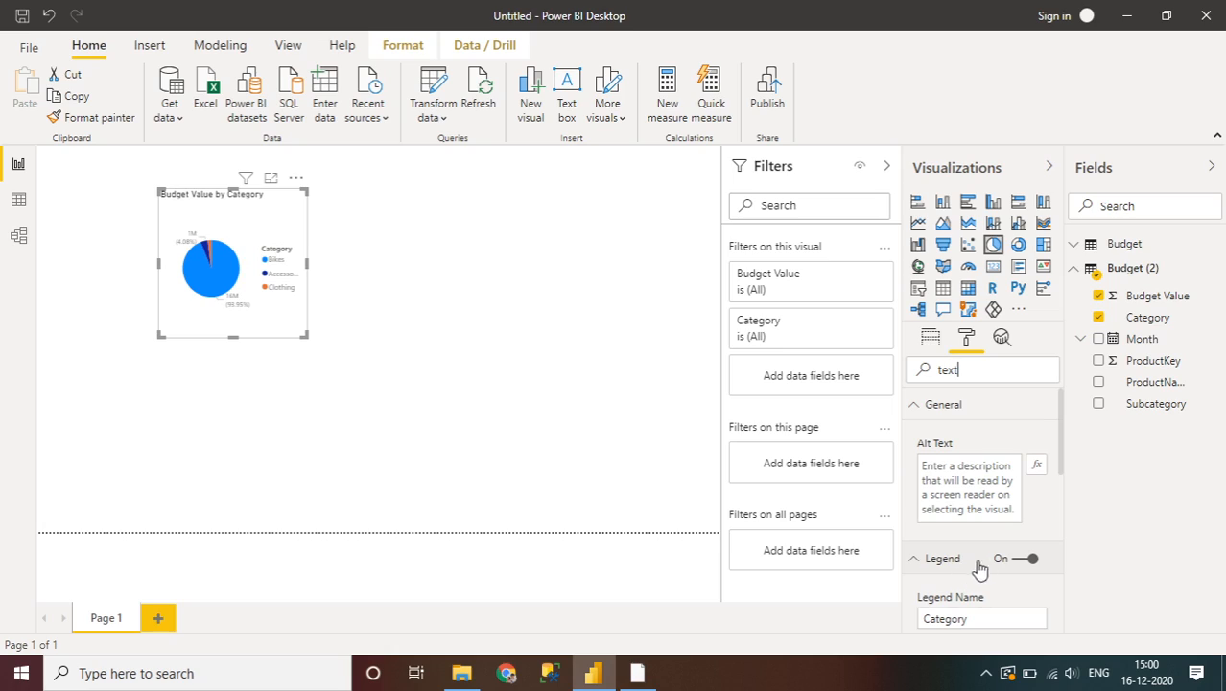
key(BackSpace)
key(BackSpace)
key(BackSpace)
key(BackSpace)
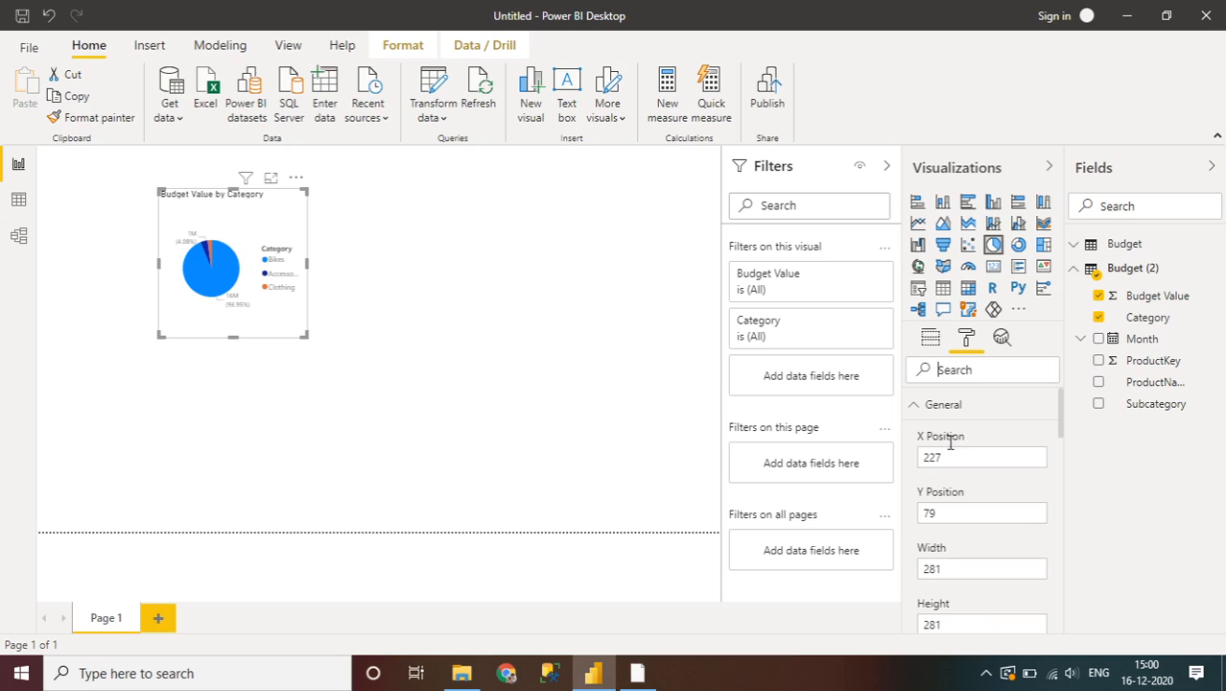
click(921, 409)
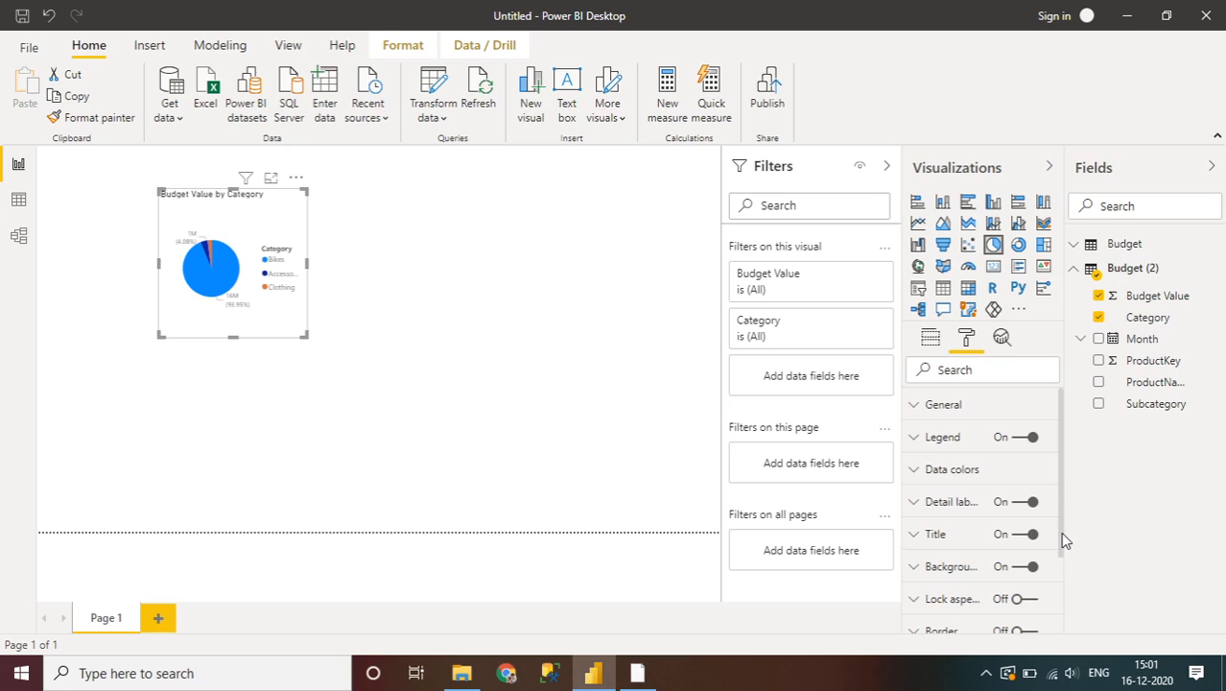
drag(1063, 541, 1063, 591)
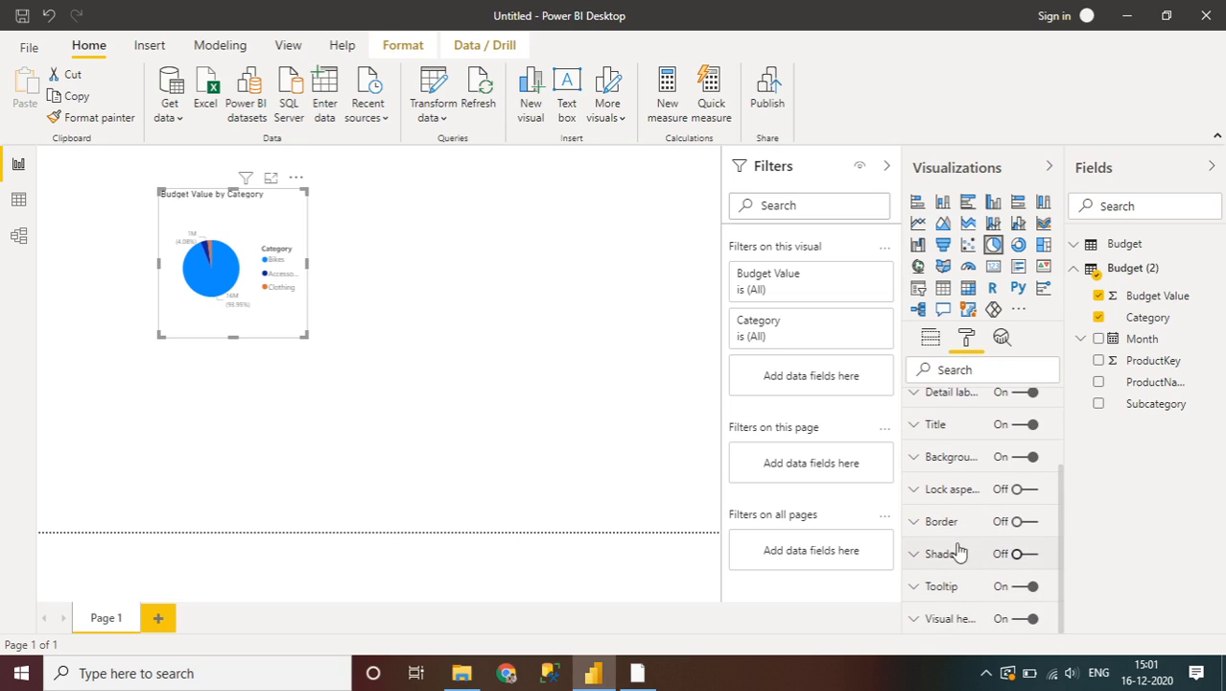
Highlight Accessories in the pie chart and switch the chart's title off and back on
click(278, 275)
click(1022, 427)
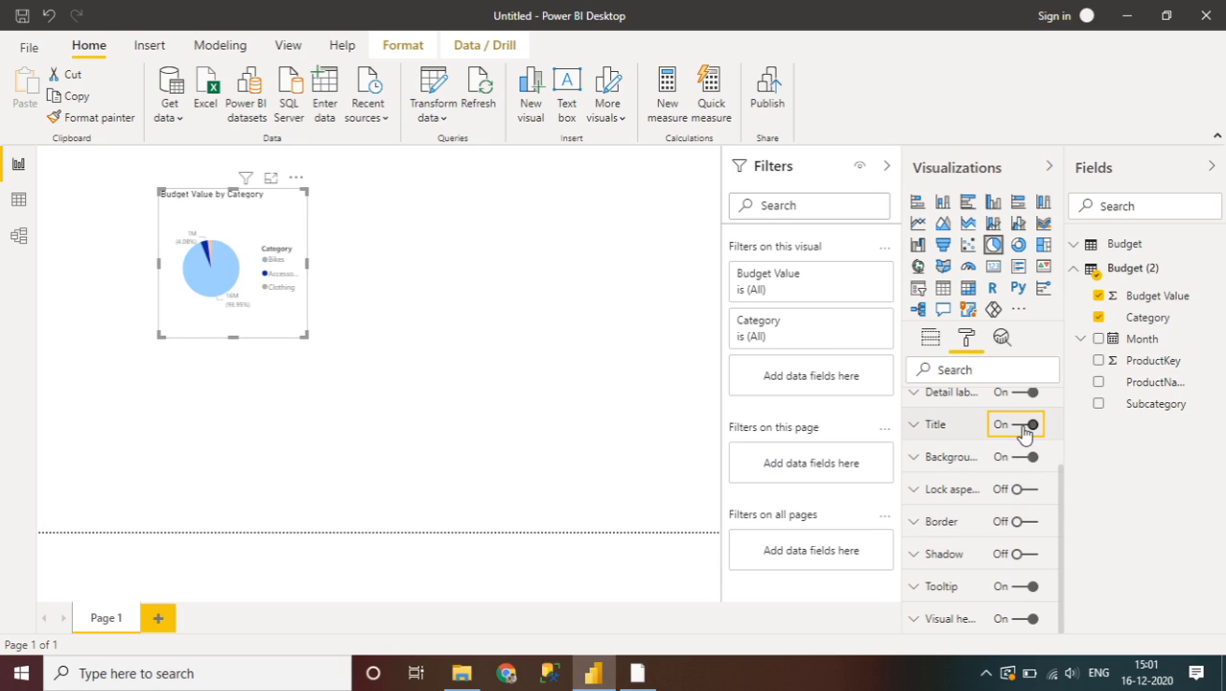
click(1023, 427)
Set the pie chart's width to 300 in its general formatting and deselect the chart
drag(1058, 494, 1065, 417)
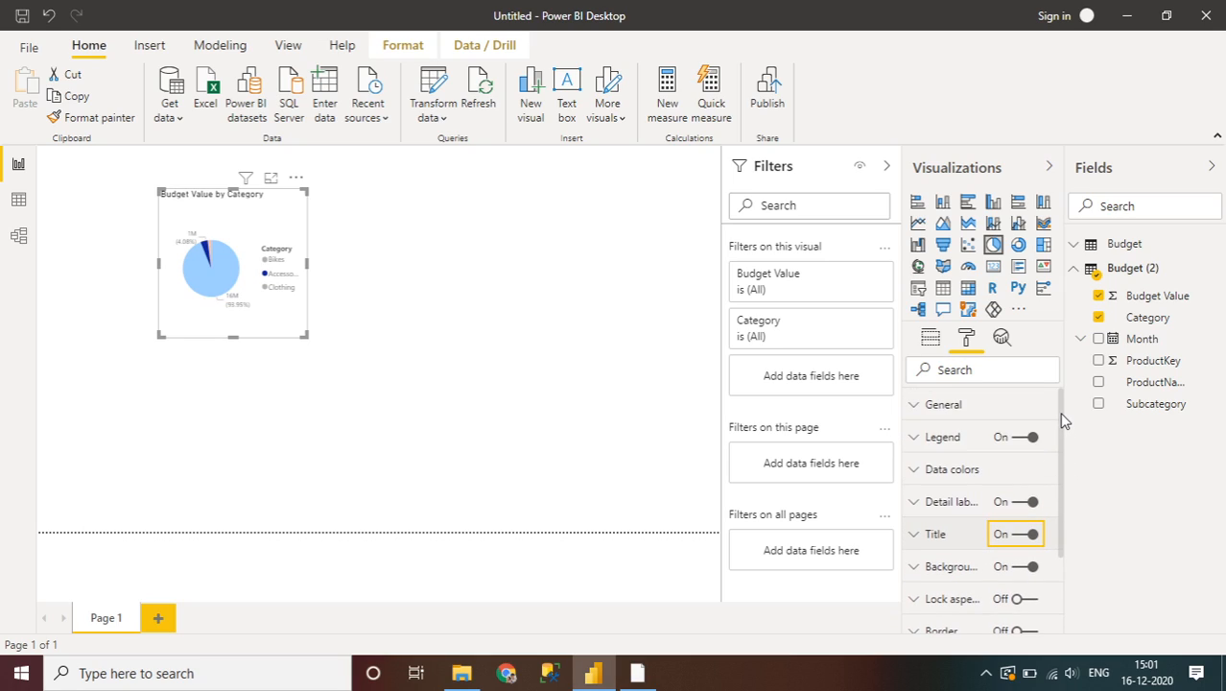
click(912, 408)
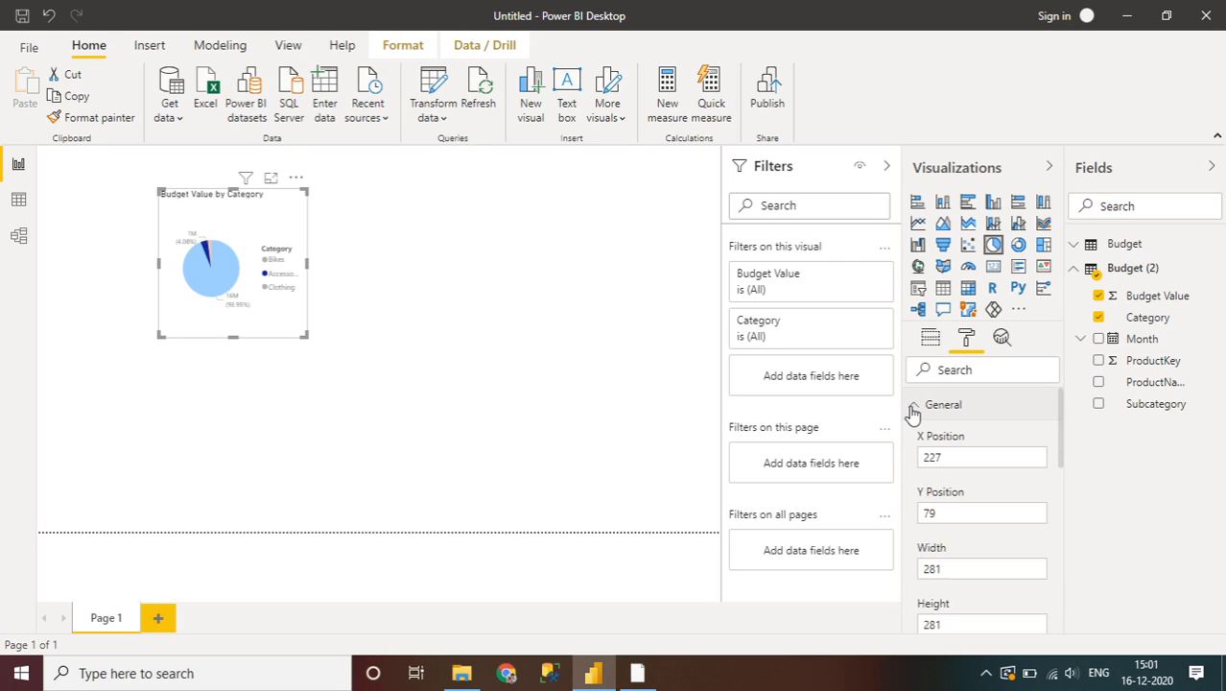
click(971, 570)
key(BackSpace)
key(BackSpace)
key(BackSpace)
text(300)
key(Return)
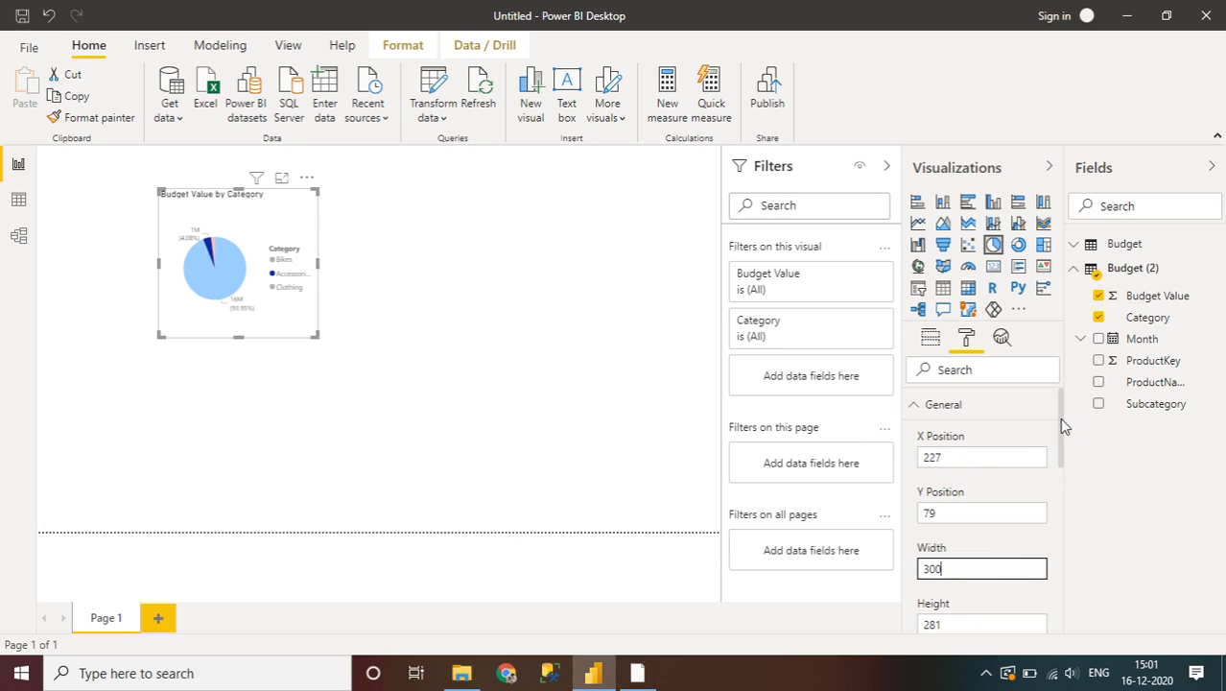
drag(1059, 418, 1053, 559)
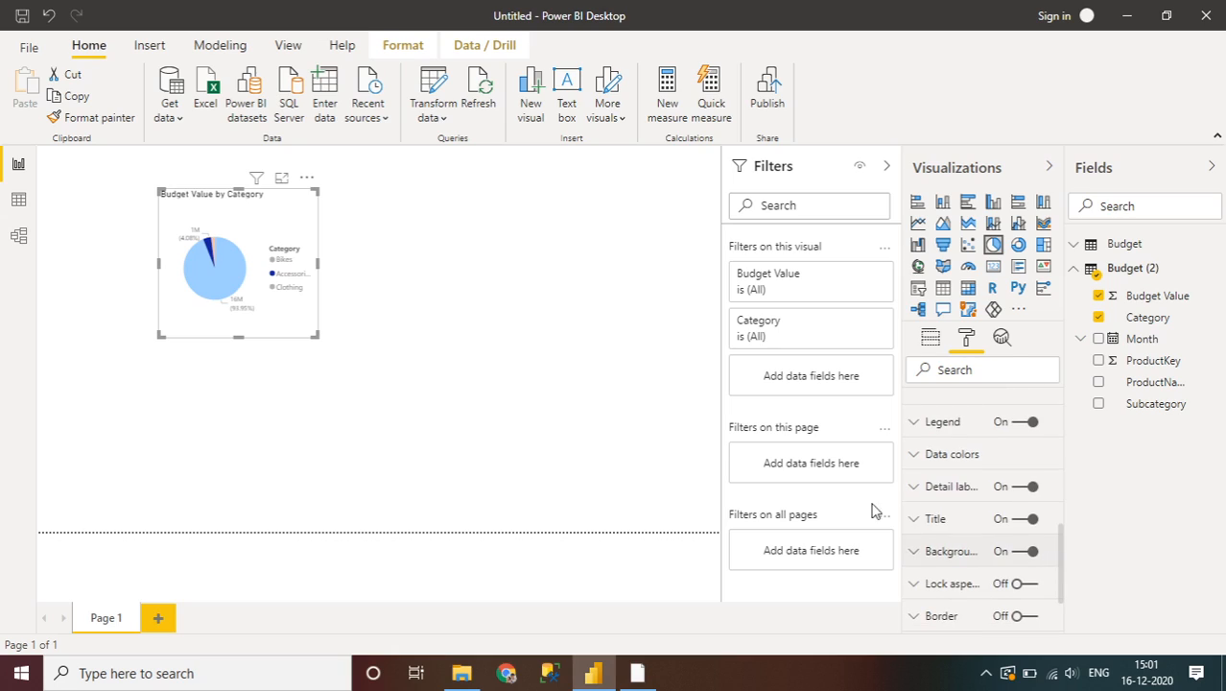
click(484, 355)
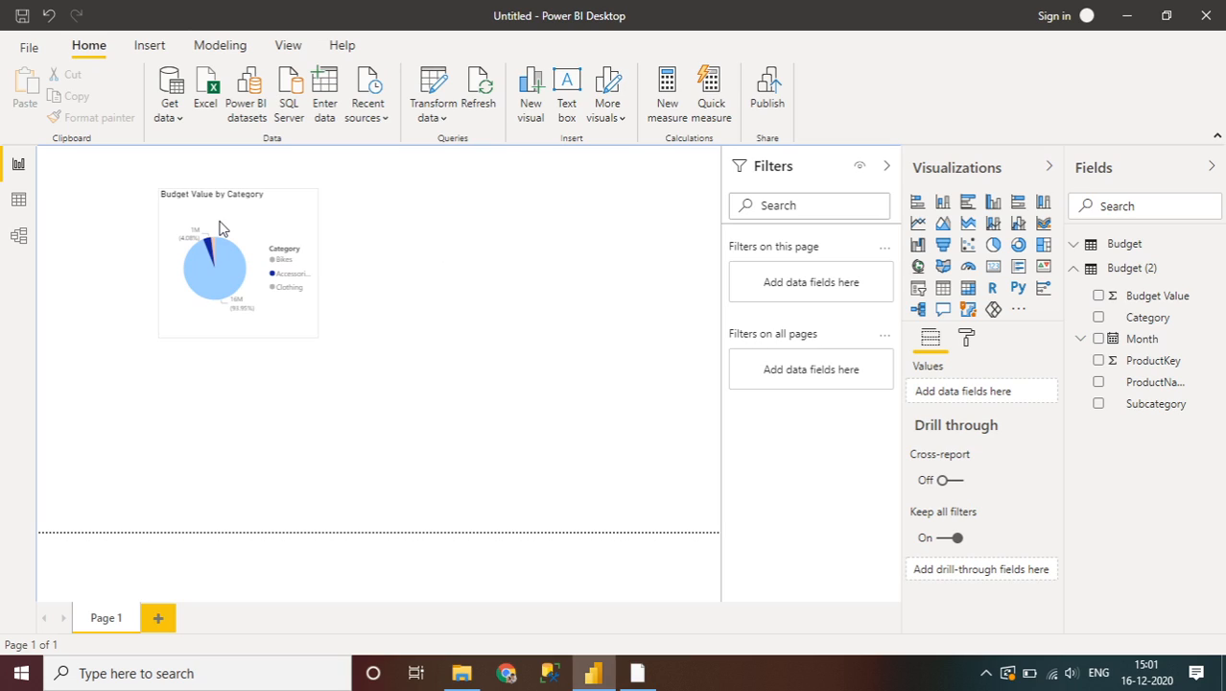
View the Budget (2) table's data rows
click(19, 202)
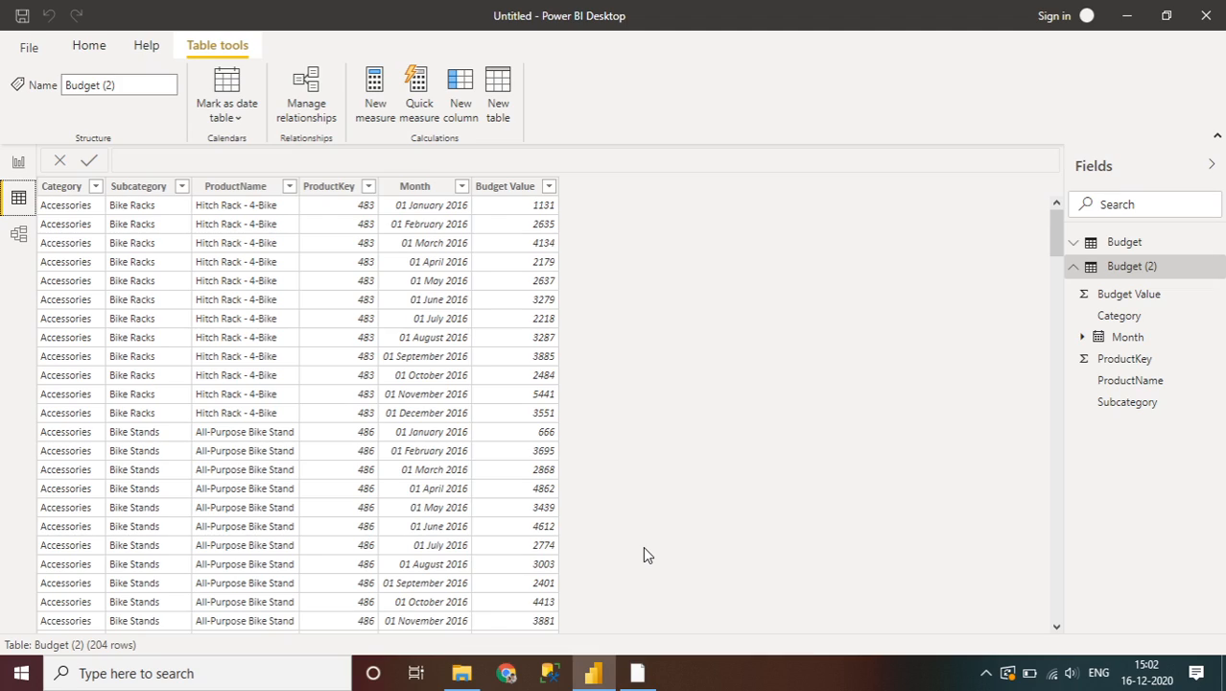
click(986, 673)
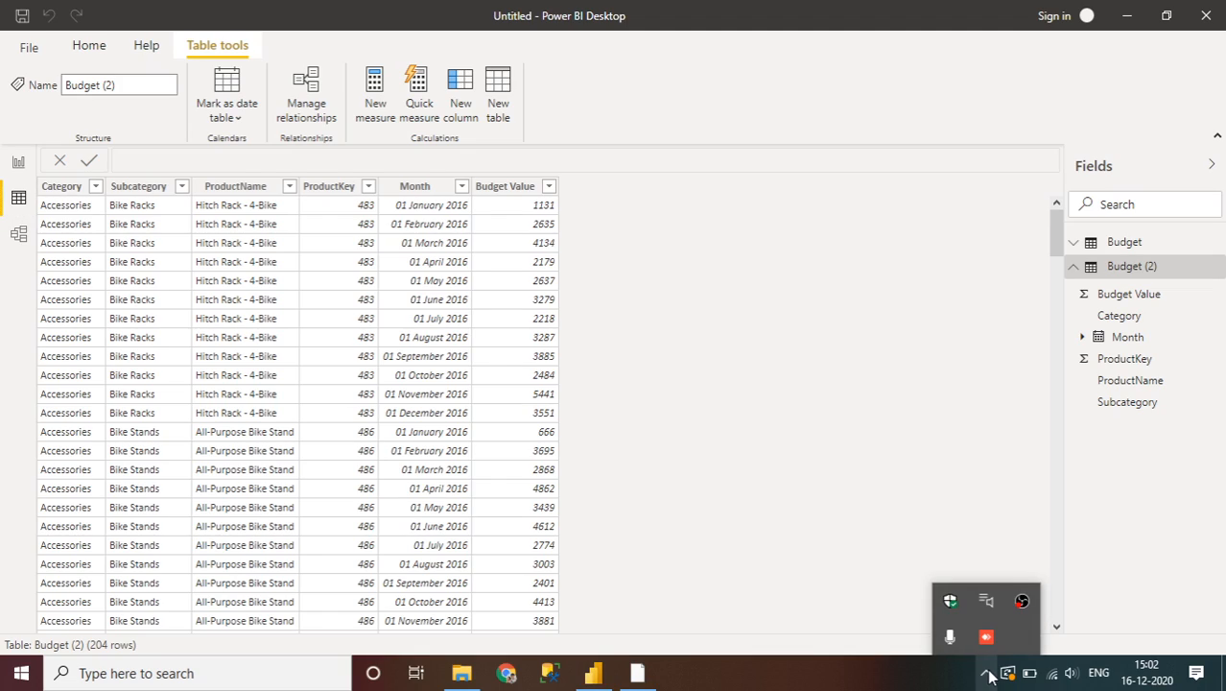